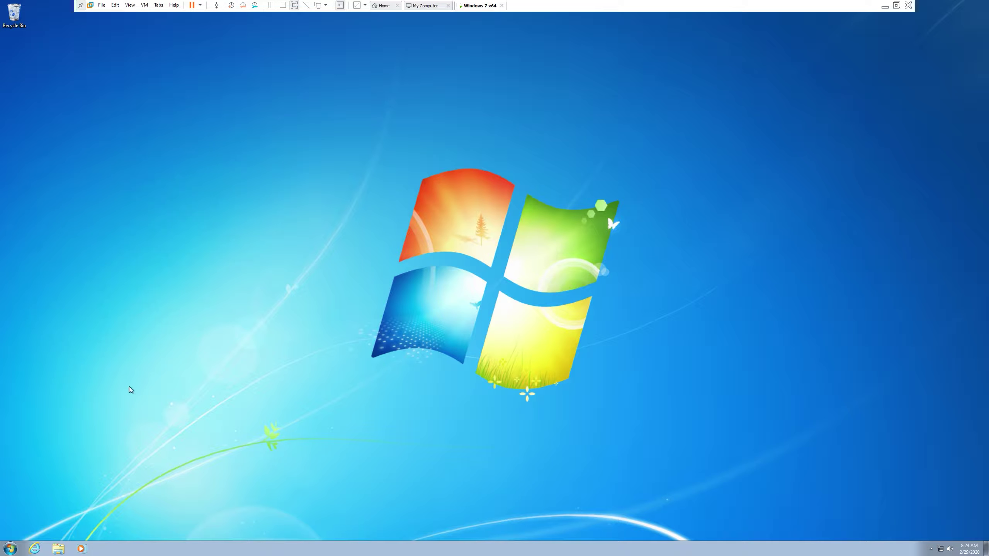
Step: Launch Internet Explorer from the Windows 7 Start menu and taskbar
click(17, 547)
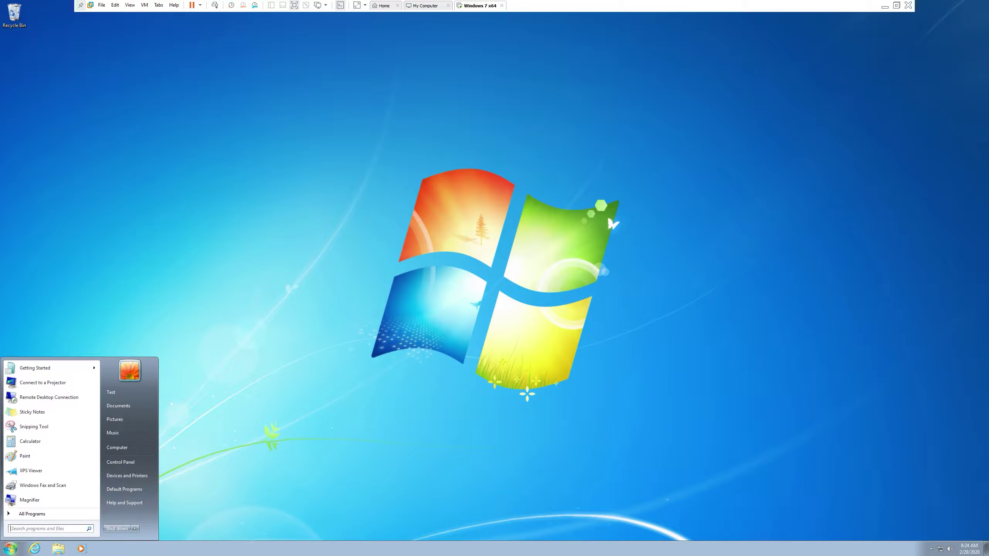
click(34, 549)
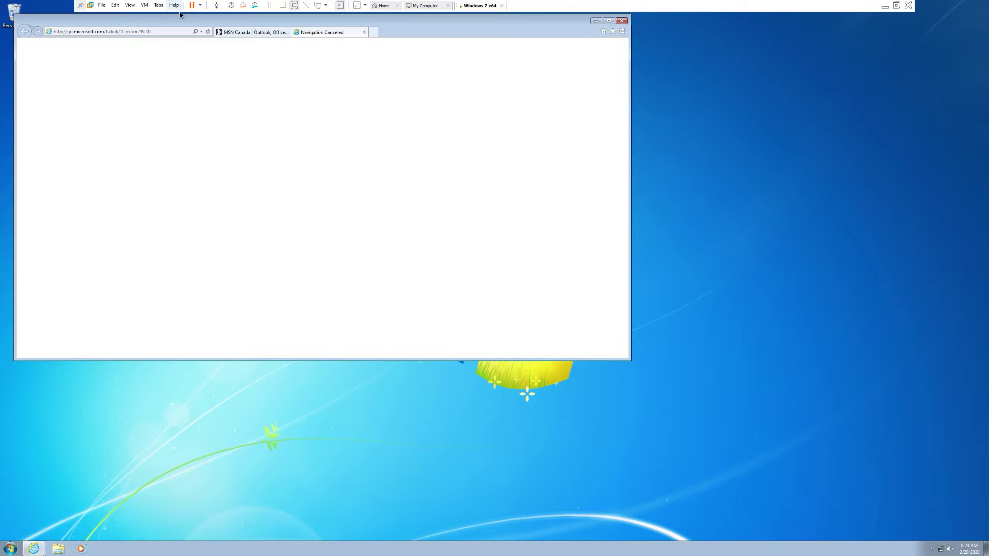
Step: Search 'google chrome' in Internet Explorer and approve the Chrome installer's UAC prompt
click(164, 31)
text(google chrome)
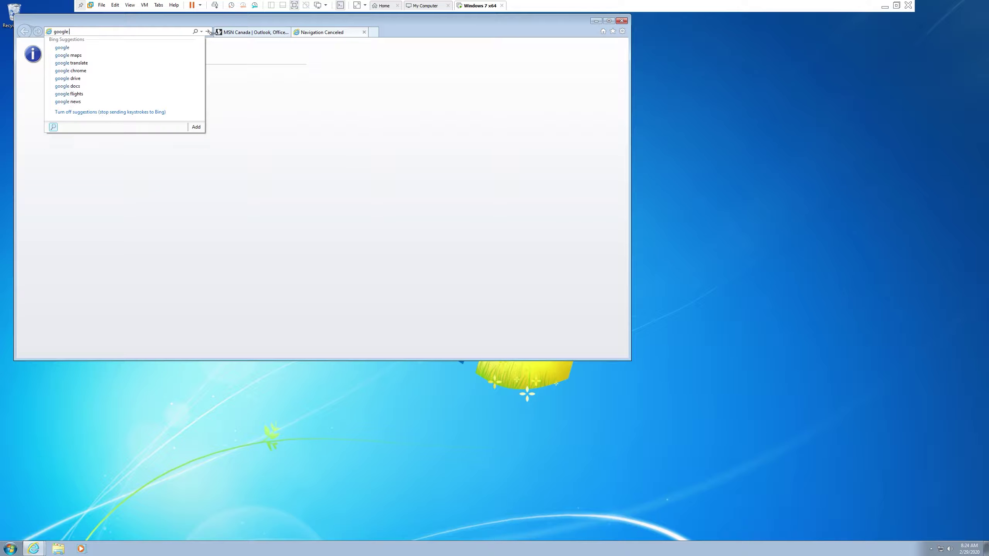
key(Return)
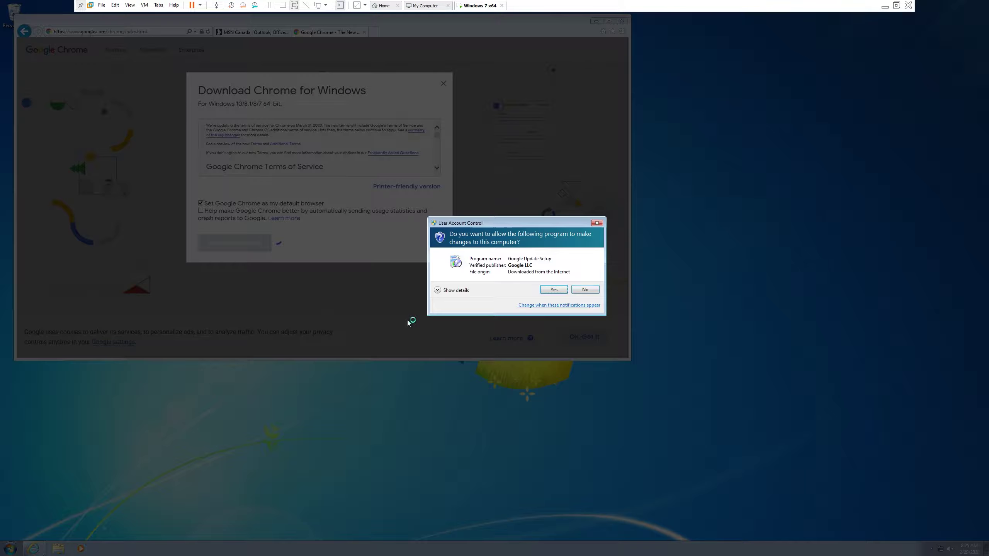
key(alt+y)
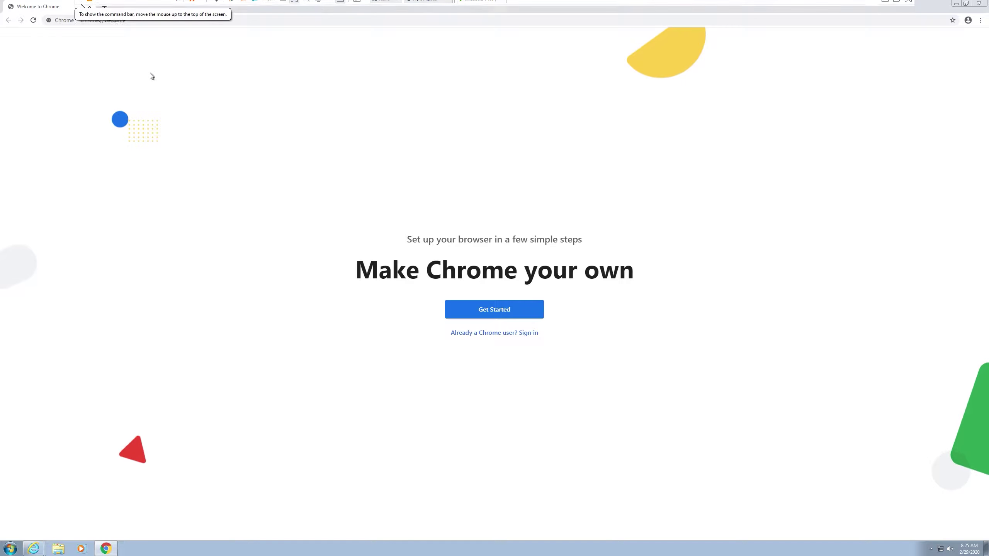
Step: Go to YouTube, search 'greenpoolball', and open the '(BEST) CSGO FREE CHEAT' video
mouse_move(202, 2)
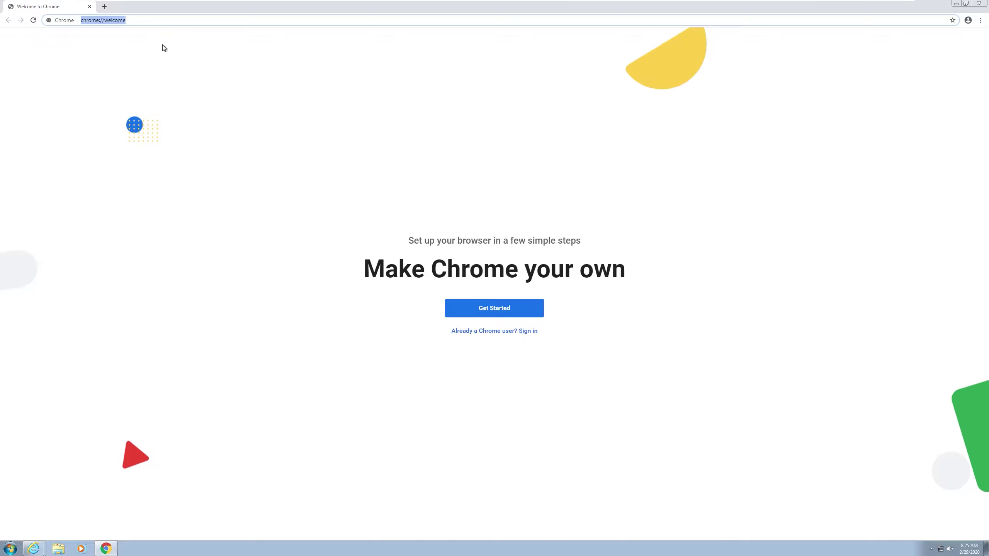
text(greenpoolball)
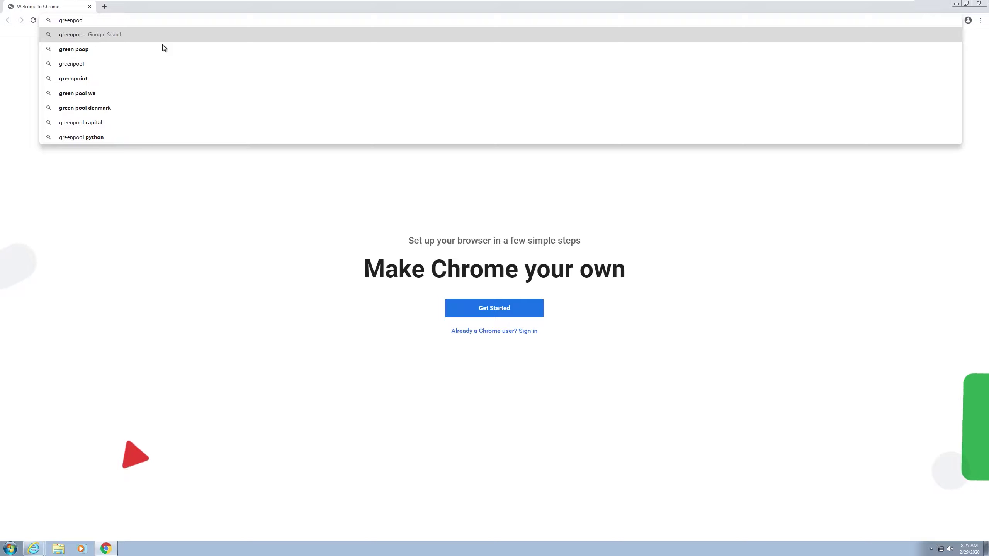
key(ctrl+a)
text(youtube)
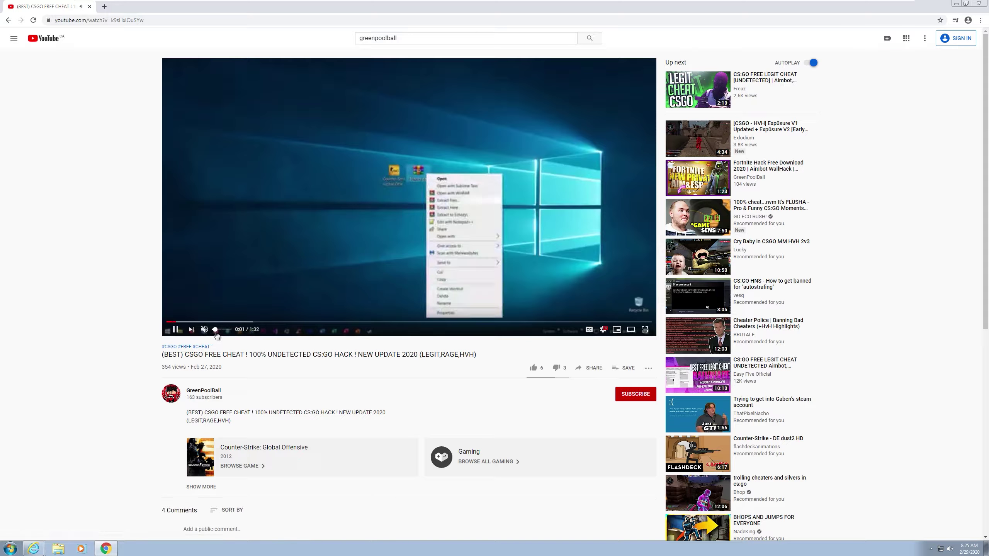
Step: Unmute the video, expand its description, and open the Download link in a new tab
click(217, 330)
drag(217, 335, 219, 335)
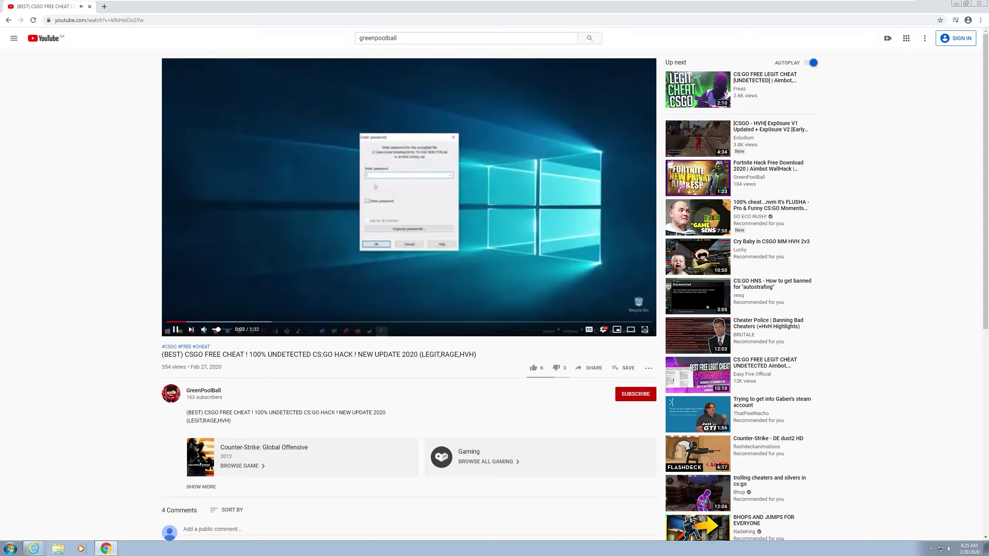
click(201, 489)
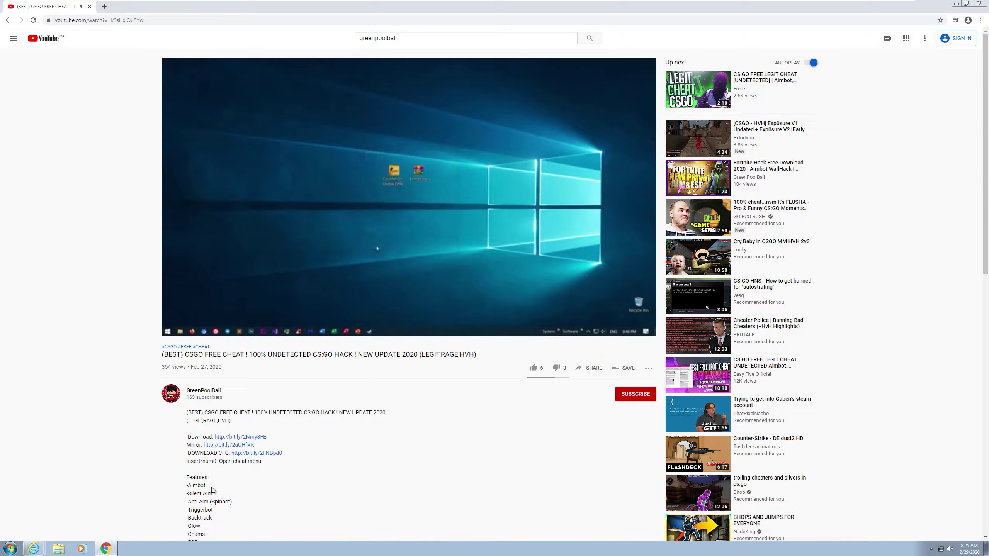
right_click(232, 438)
click(257, 442)
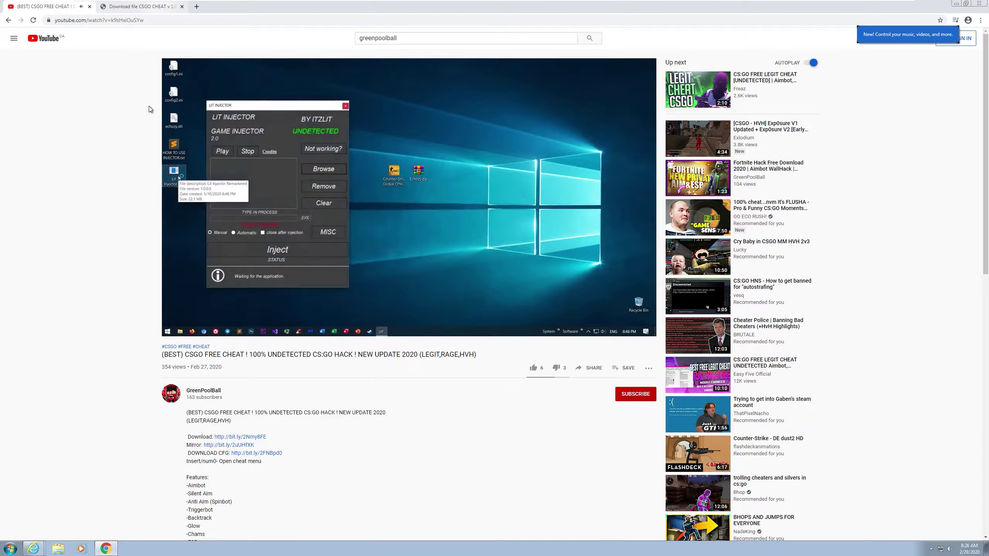
click(159, 7)
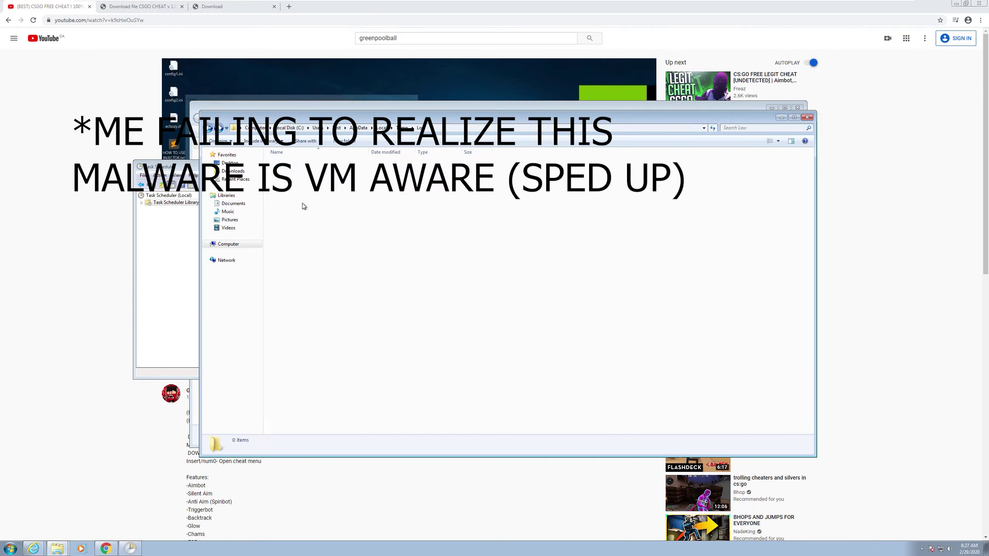
Step: View the cheat executable's VirusTotal detections and its Behavior tab, selecting the tzres.dll path
key(ctrl+t)
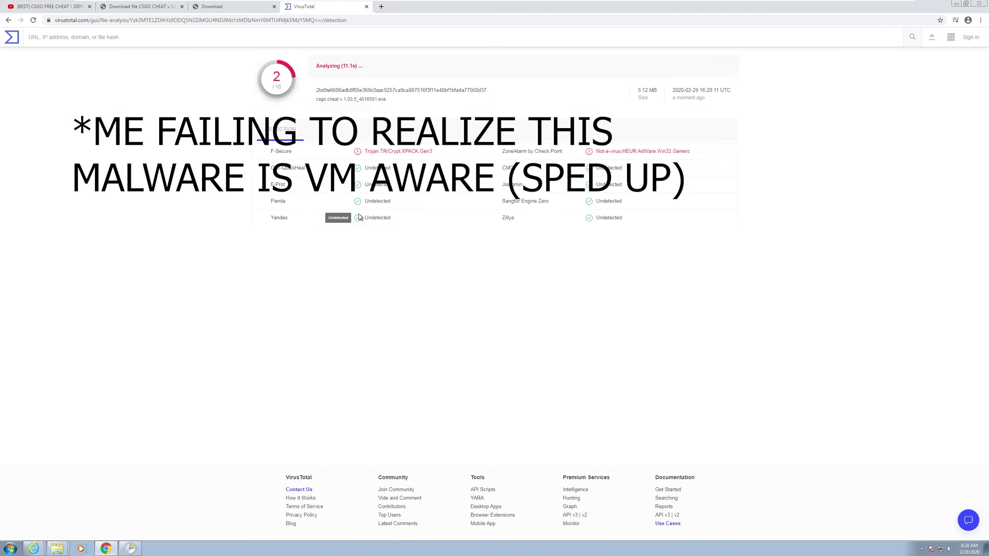
click(48, 7)
click(581, 337)
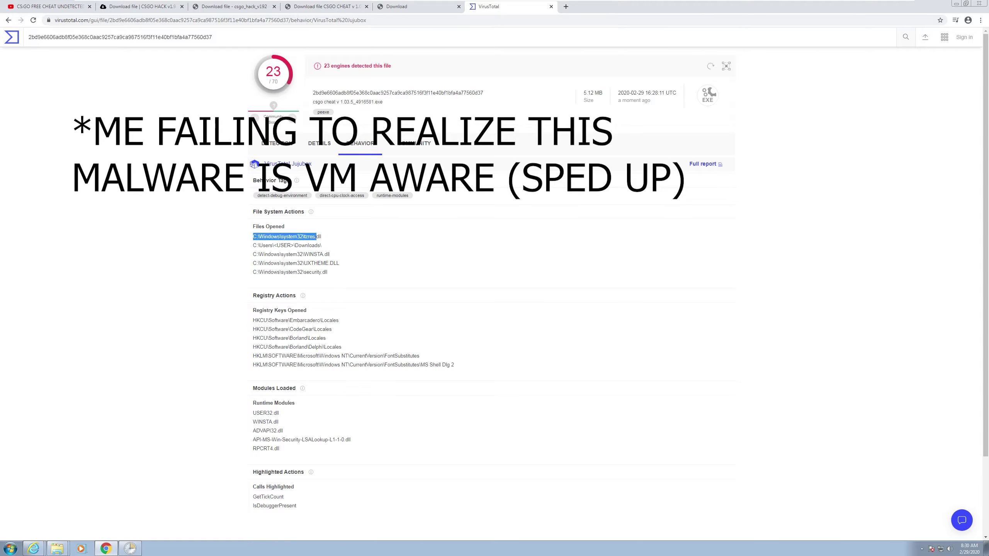
click(234, 6)
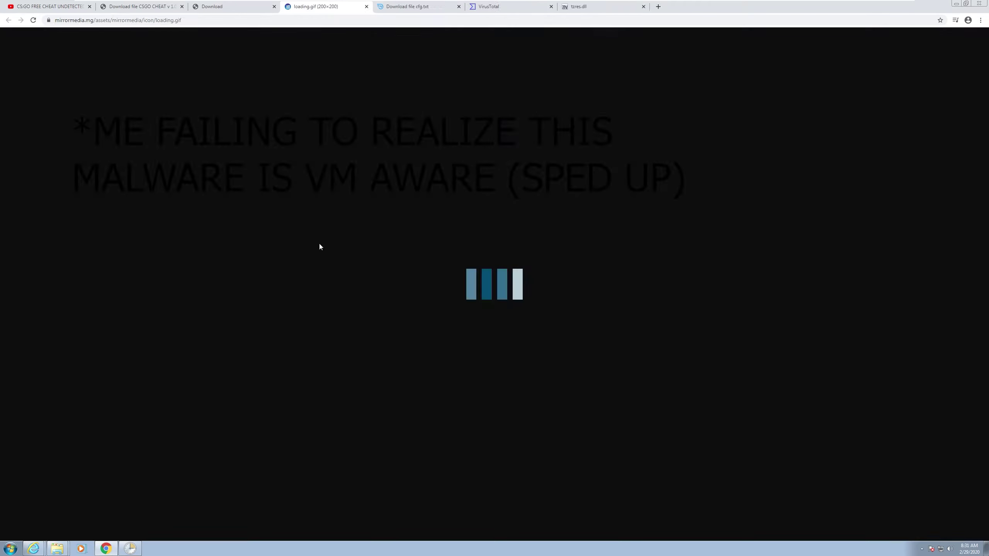
drag(322, 236, 304, 237)
Step: Open the full Windows Sandbox report and scroll through its Borland/Embarcadero registry lookups
scroll(471, 290, down, 5)
click(702, 95)
scroll(181, 230, down, 10)
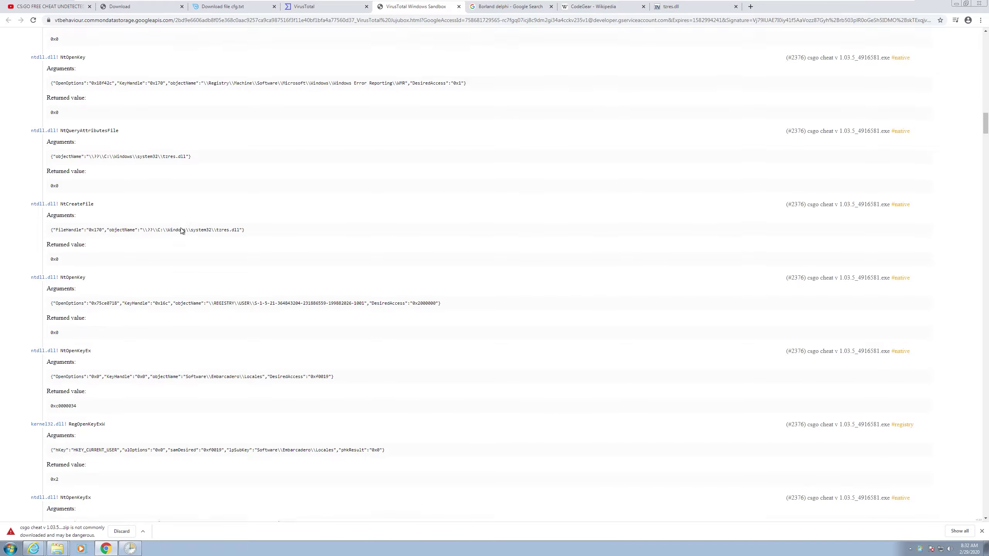
scroll(181, 231, down, 6)
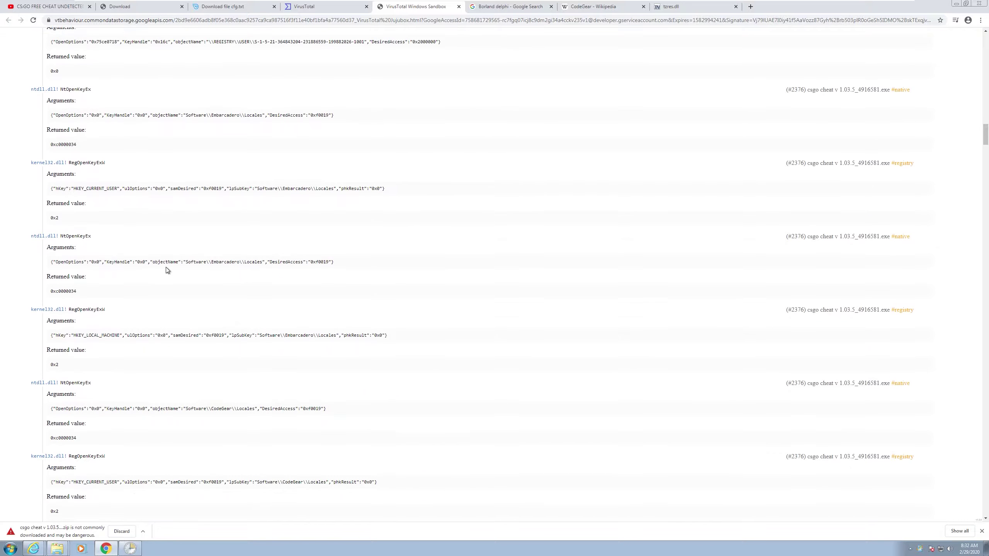
scroll(168, 270, down, 8)
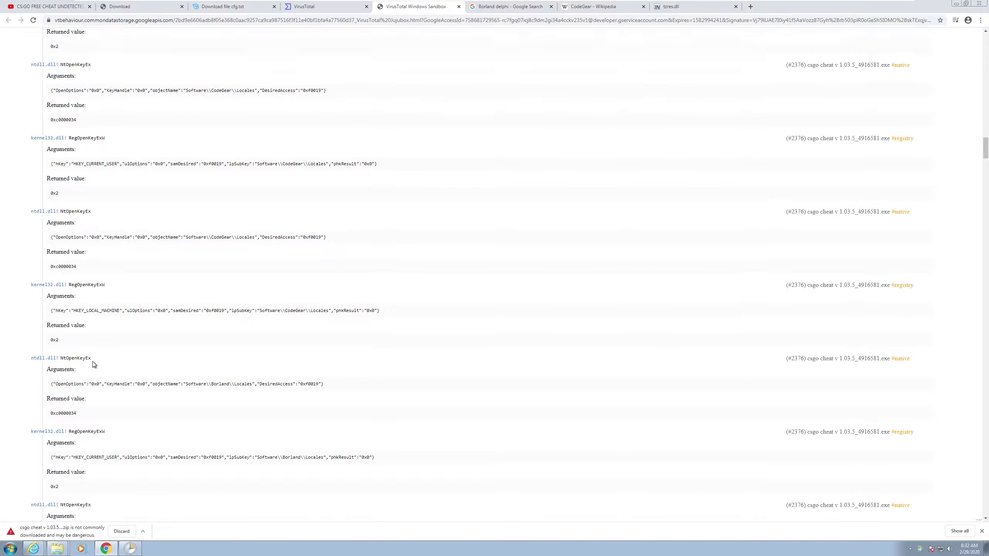
scroll(93, 364, down, 8)
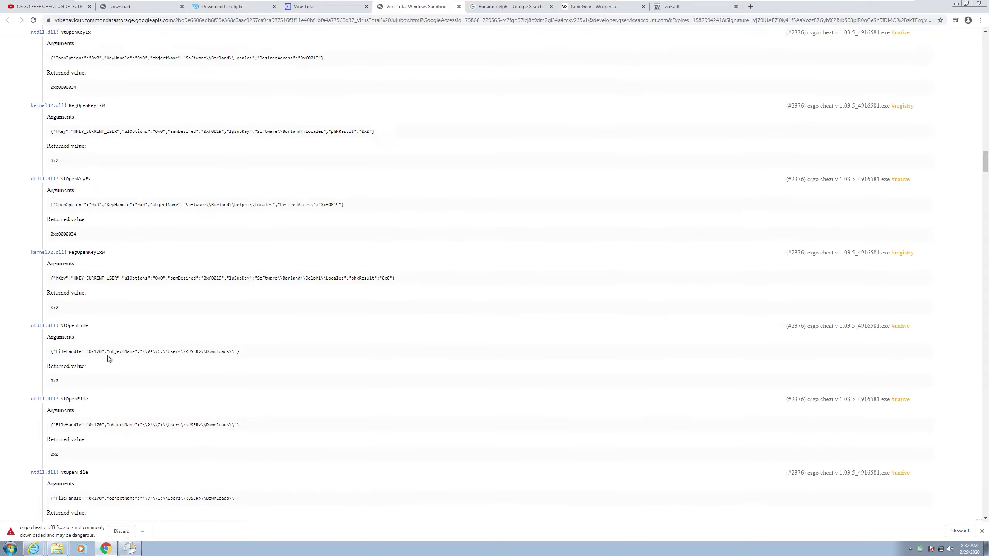
scroll(109, 359, down, 8)
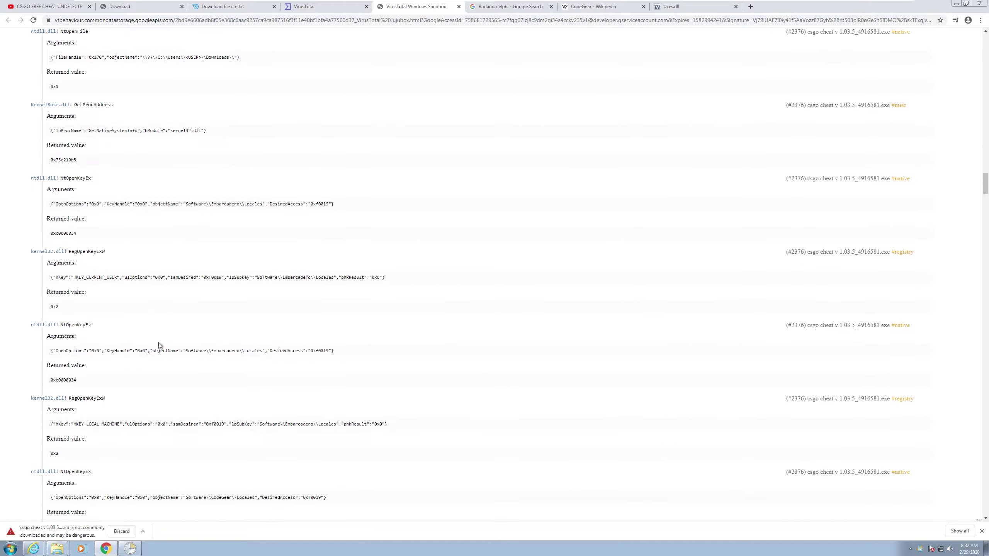
scroll(159, 344, down, 8)
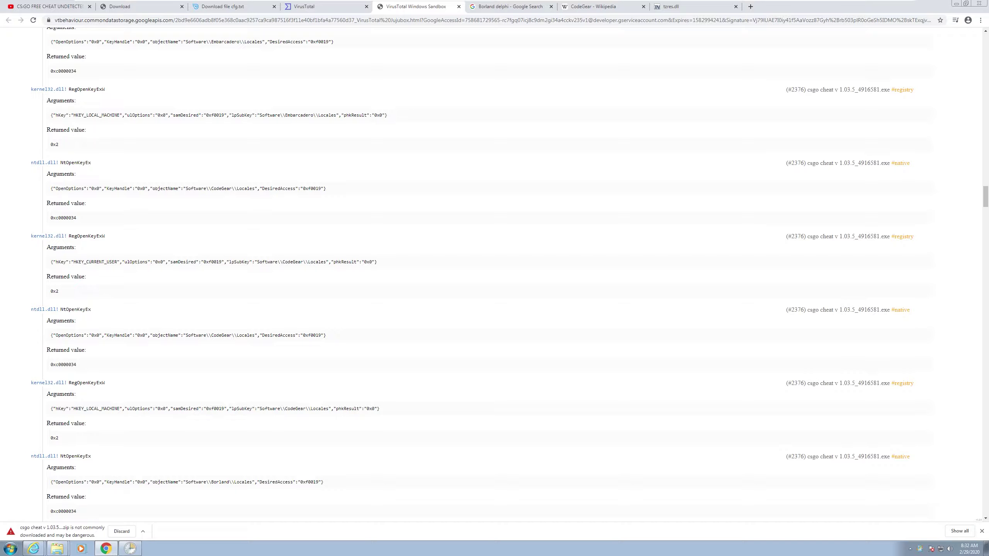
Step: Open github.com/hzqst/VmwareHardenedLoader in a new tab and bring its README into view
click(749, 7)
text(github)
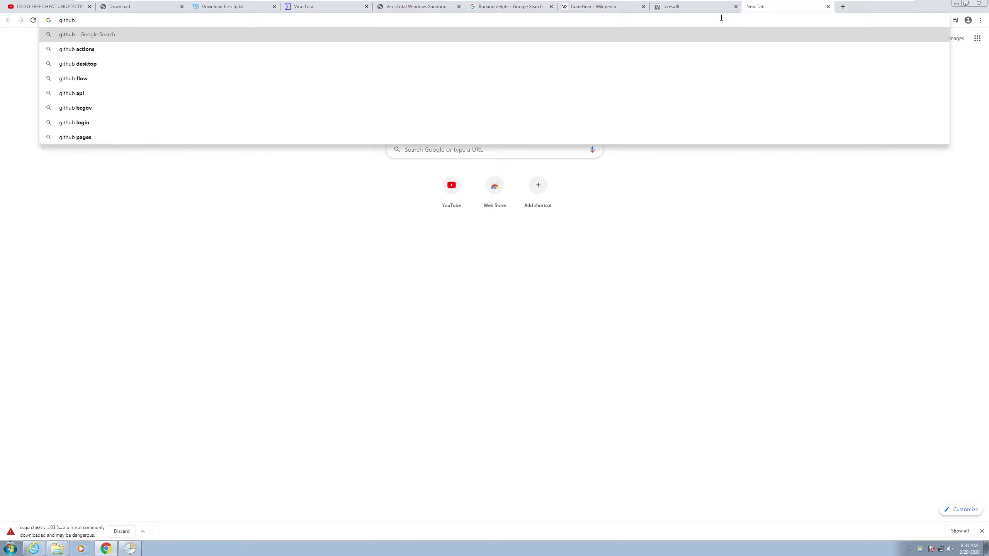
text(.com/hzq)
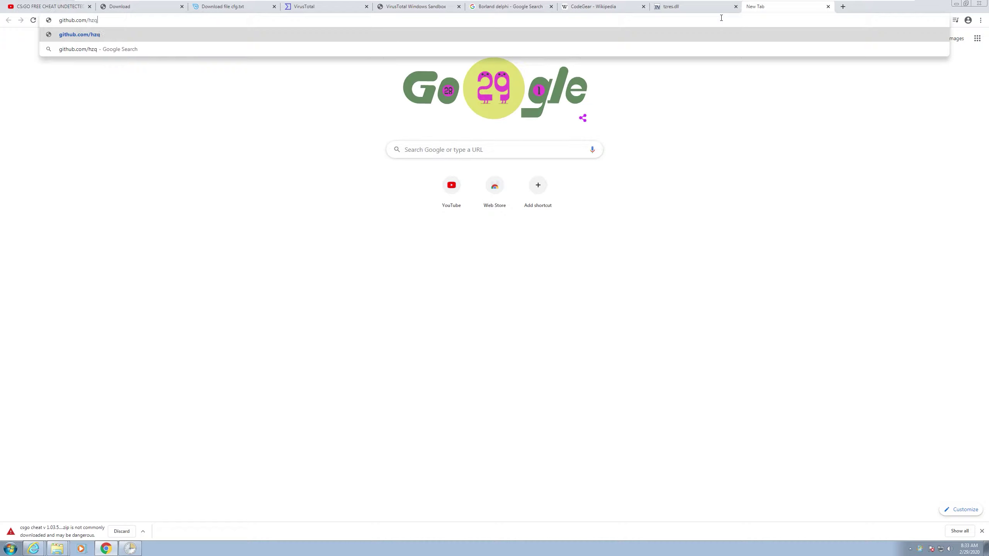
text(st/VmwareHardenedLoader)
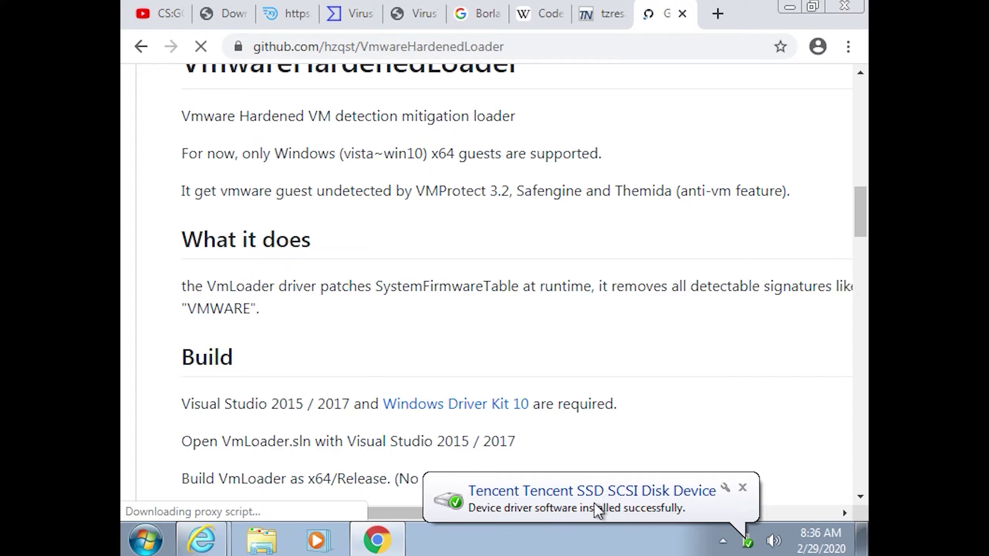
scroll(604, 494, up, 4)
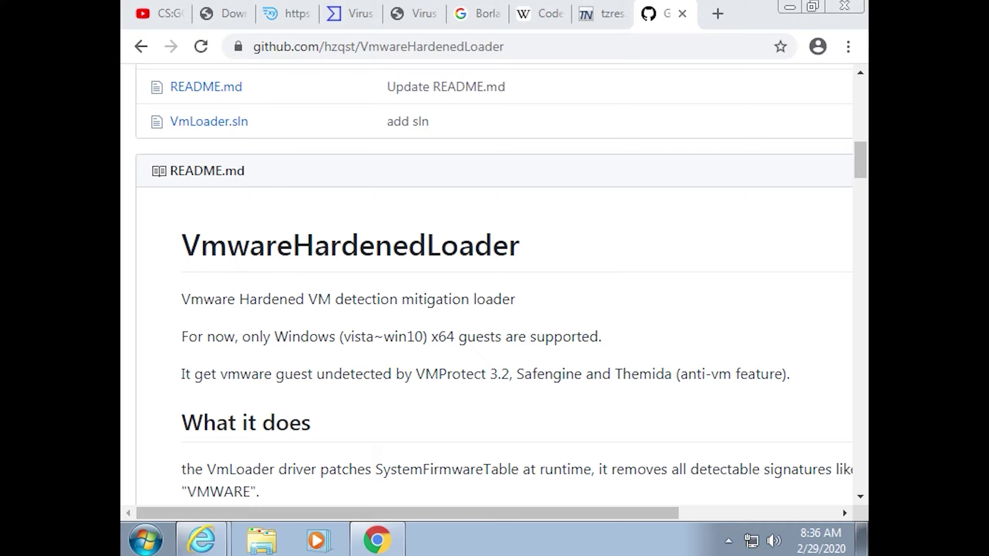
Step: Open Downloads in Explorer and peek into the csgo cheat v 1.03.5_4916581 folder
click(261, 540)
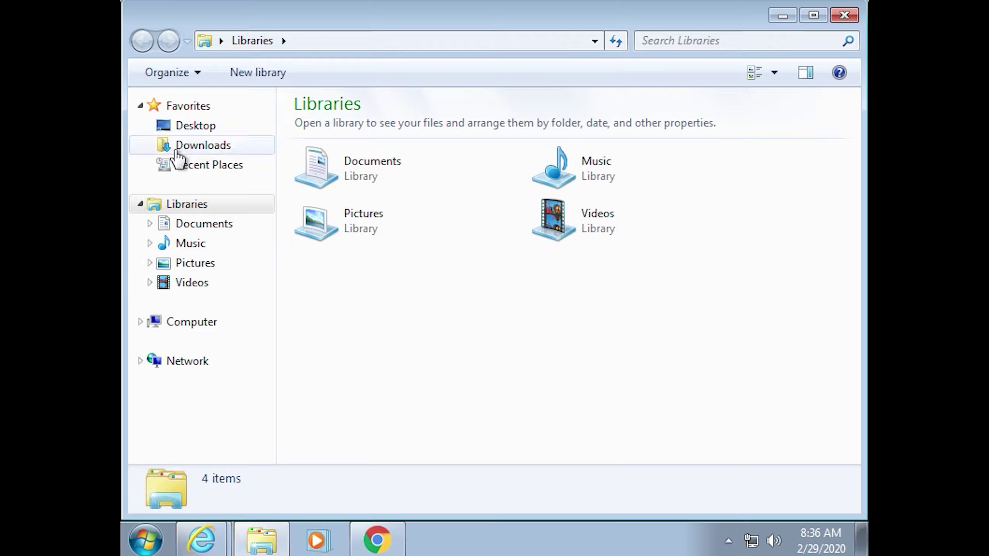
click(177, 151)
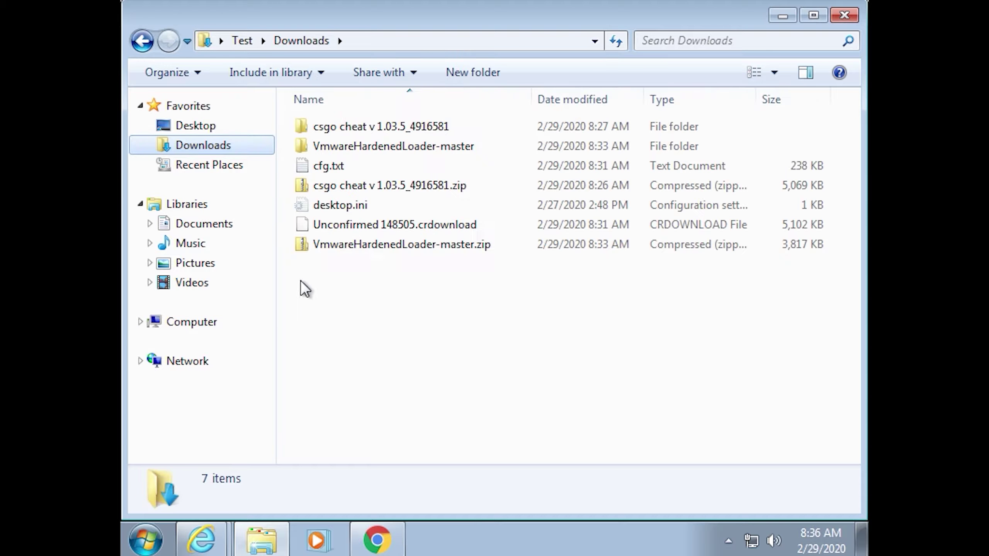
double_click(438, 129)
key(BackSpace)
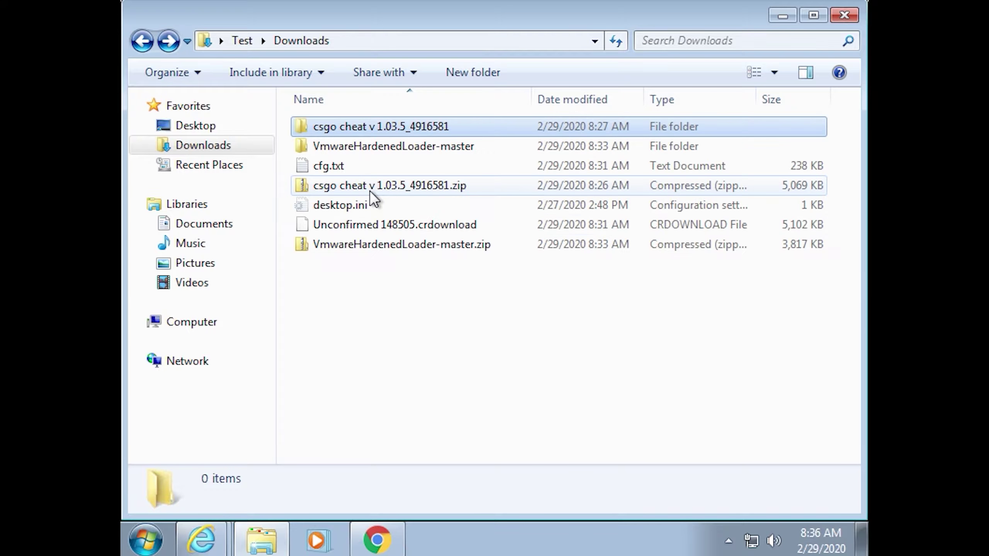
Step: Navigate into VmwareHardenedLoader-master\VmwareHardenedLoader-master\bin and right-click install.bat
double_click(424, 146)
double_click(410, 119)
double_click(405, 129)
right_click(393, 126)
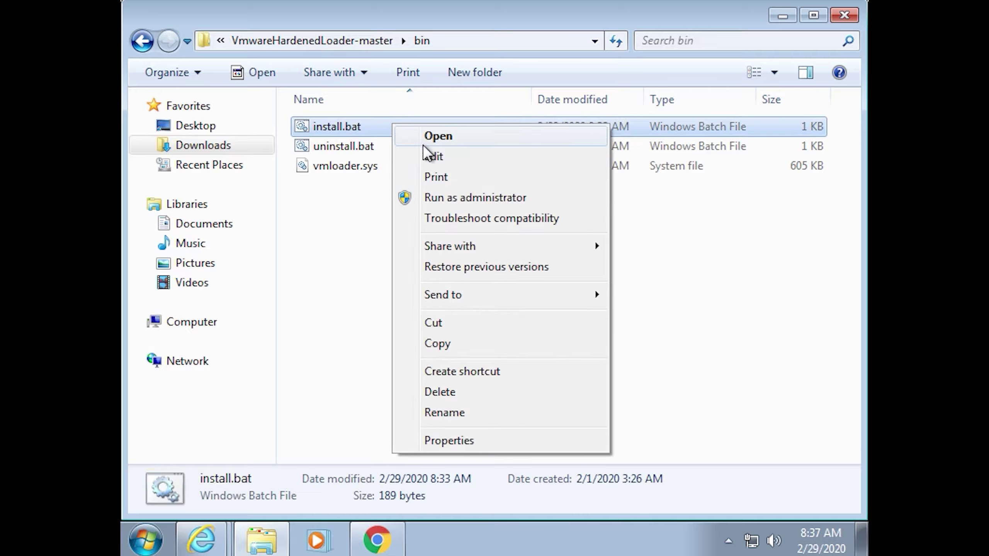
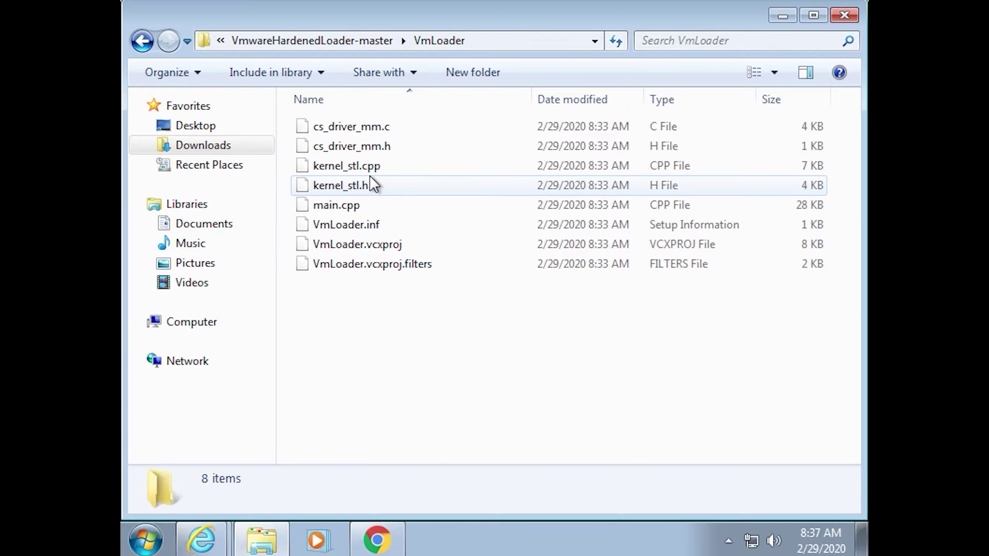
Step: Return from the subfolder to VmwareHardenedLoader-master, then restart Windows from the Start menu
key(BackSpace)
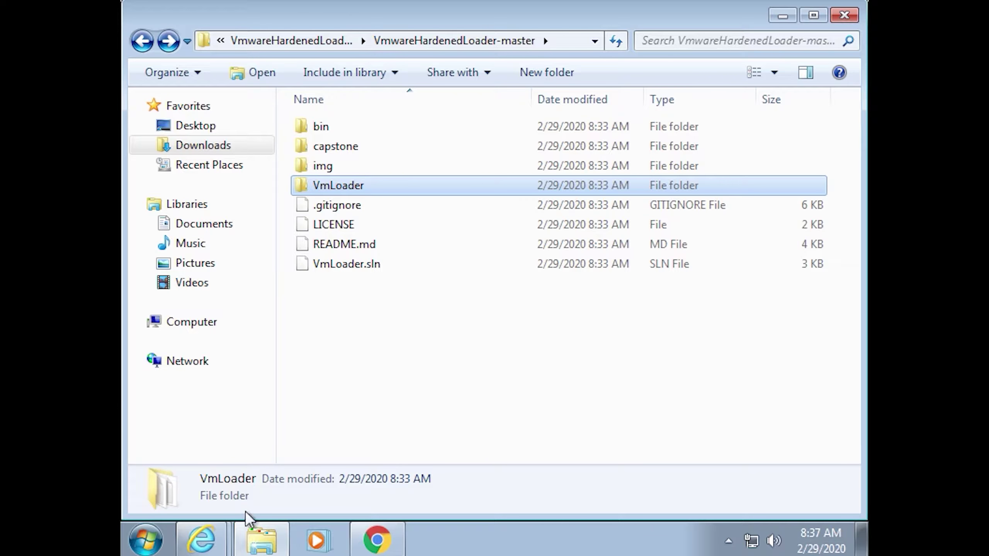
click(155, 539)
click(447, 492)
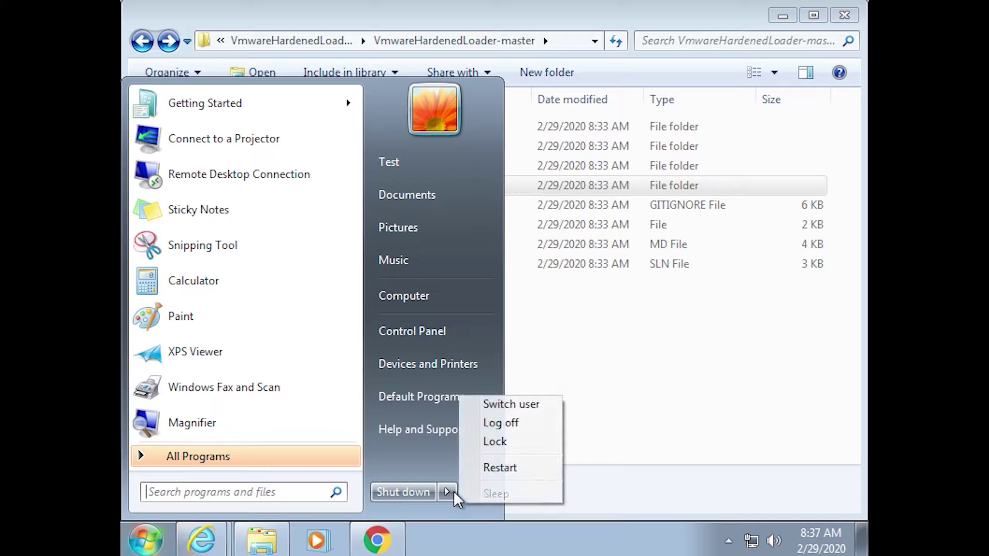
click(500, 468)
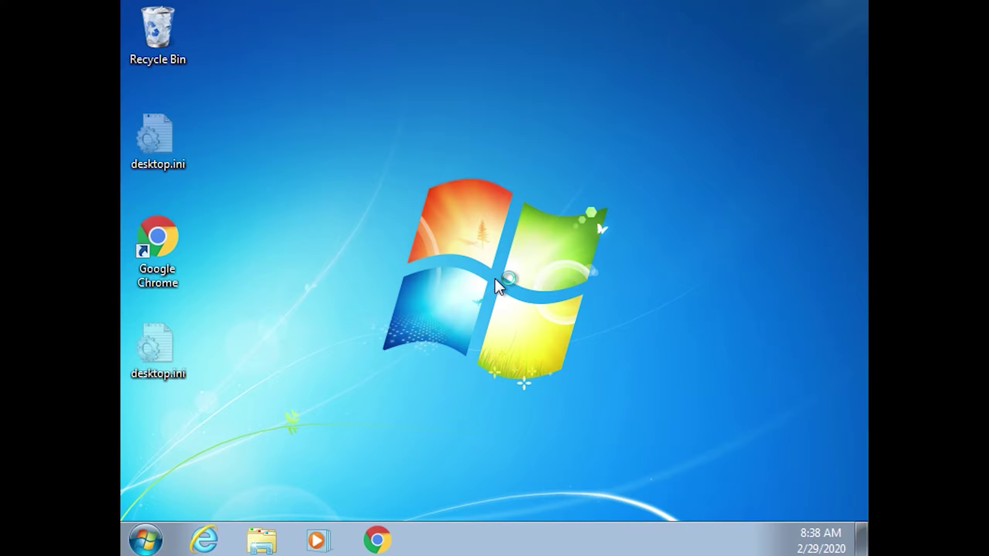
key(super)
text(de)
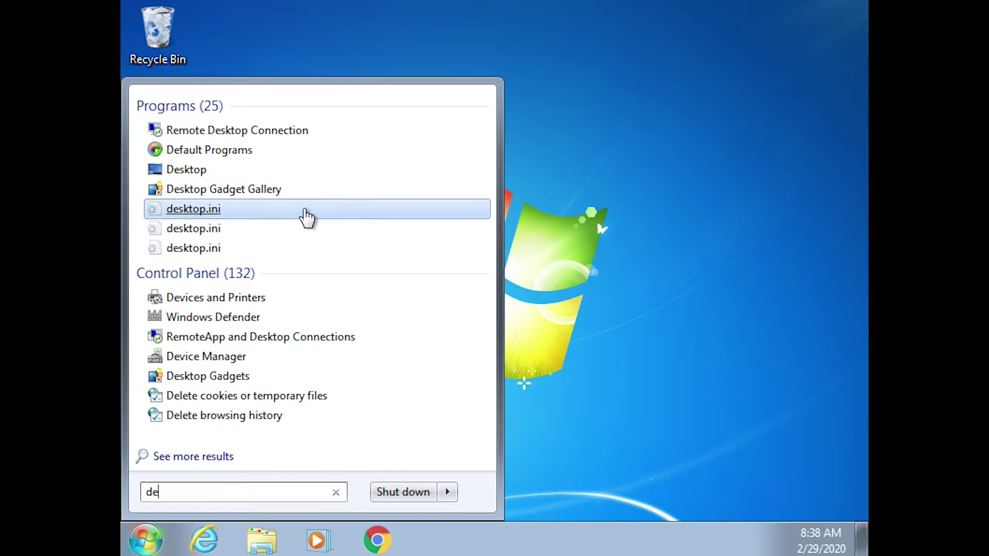
text(vice)
key(BackSpace)
key(BackSpace)
key(BackSpace)
key(BackSpace)
text(evice )
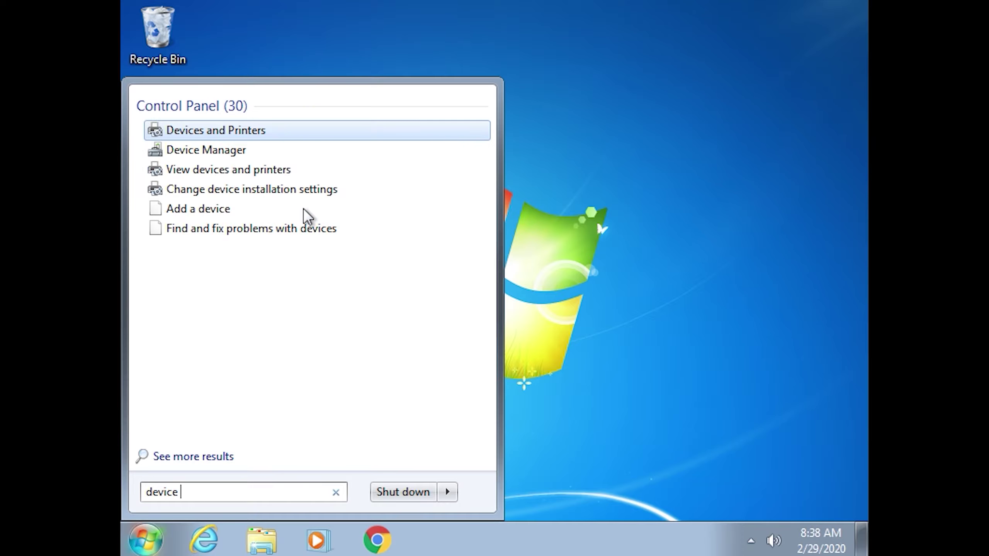
text(manager)
click(270, 132)
key(super)
text(dev)
click(227, 150)
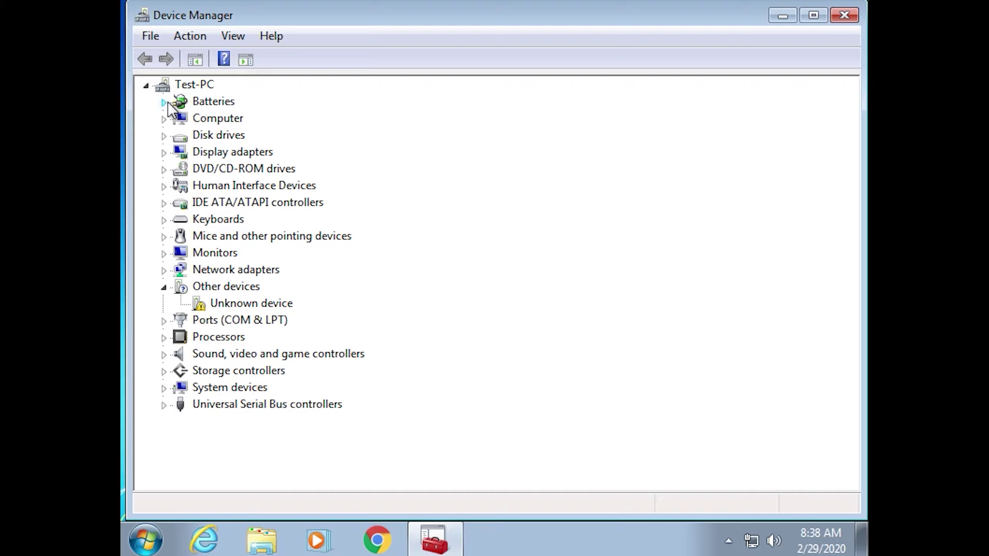
click(168, 102)
click(167, 102)
click(169, 119)
click(169, 119)
click(171, 151)
click(167, 136)
double_click(242, 151)
click(432, 91)
click(384, 93)
key(Escape)
double_click(230, 153)
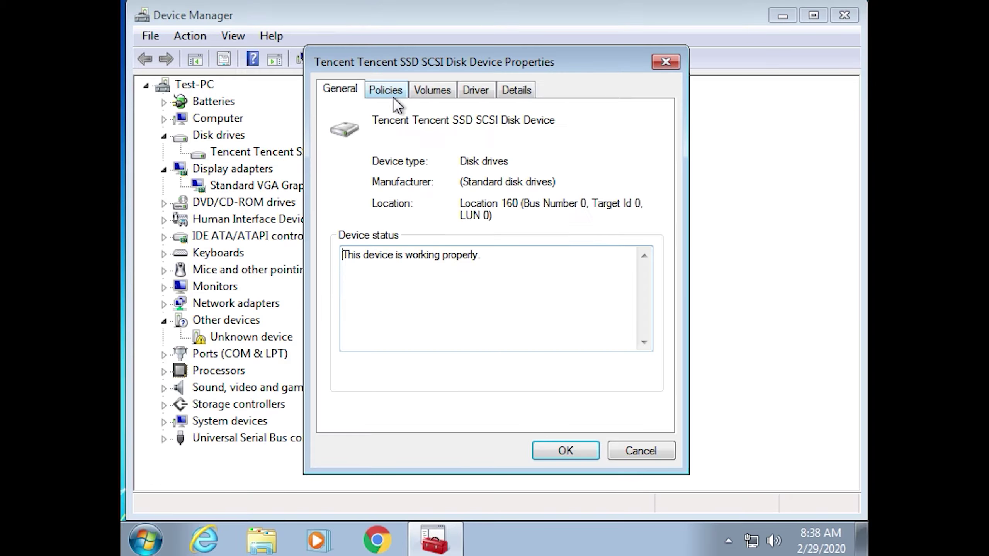
click(393, 98)
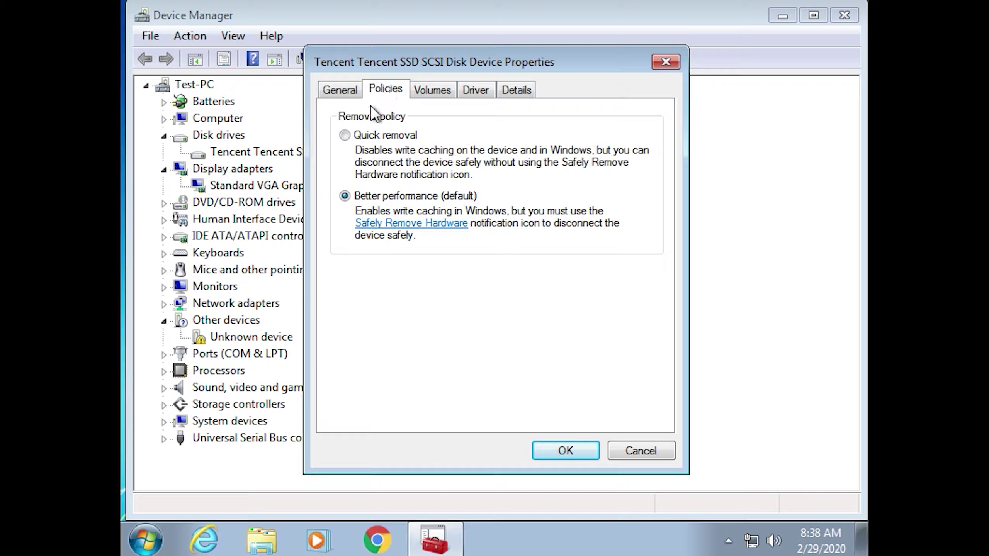
key(Escape)
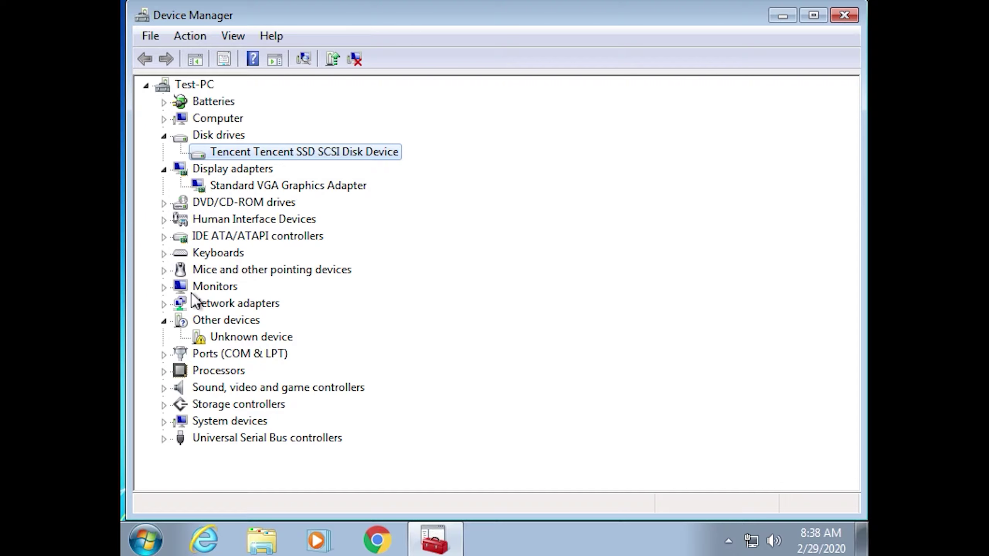
click(165, 303)
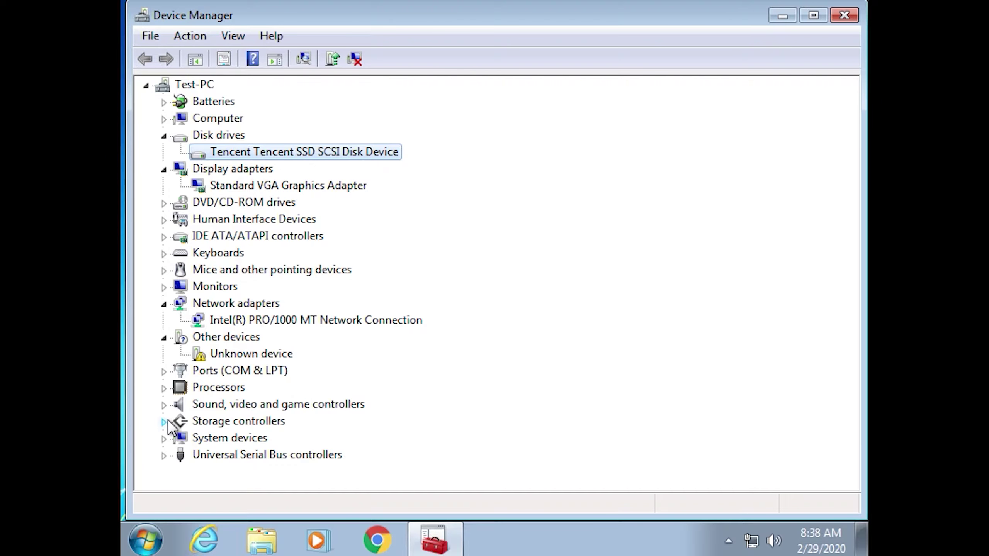
click(179, 438)
click(163, 387)
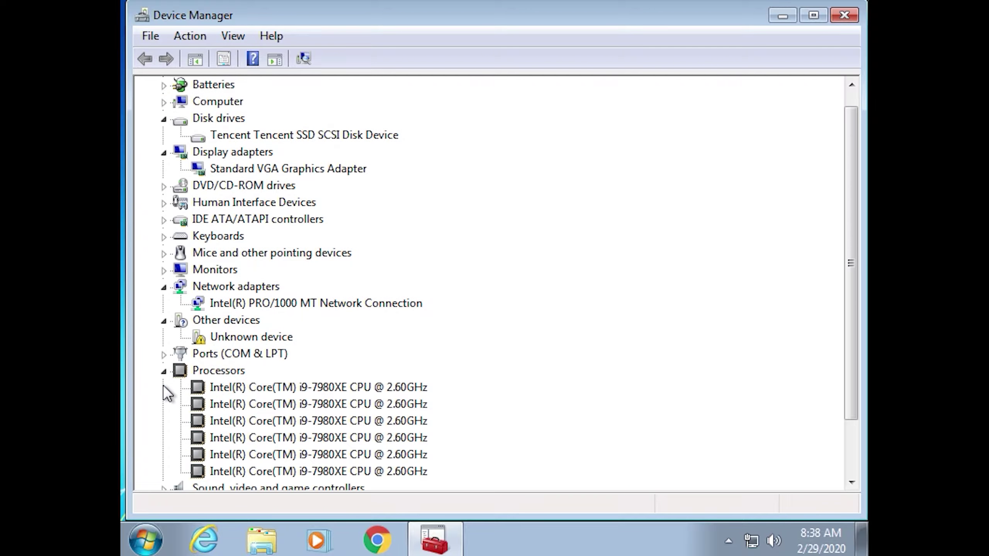
scroll(187, 374, down, 2)
double_click(220, 386)
key(Escape)
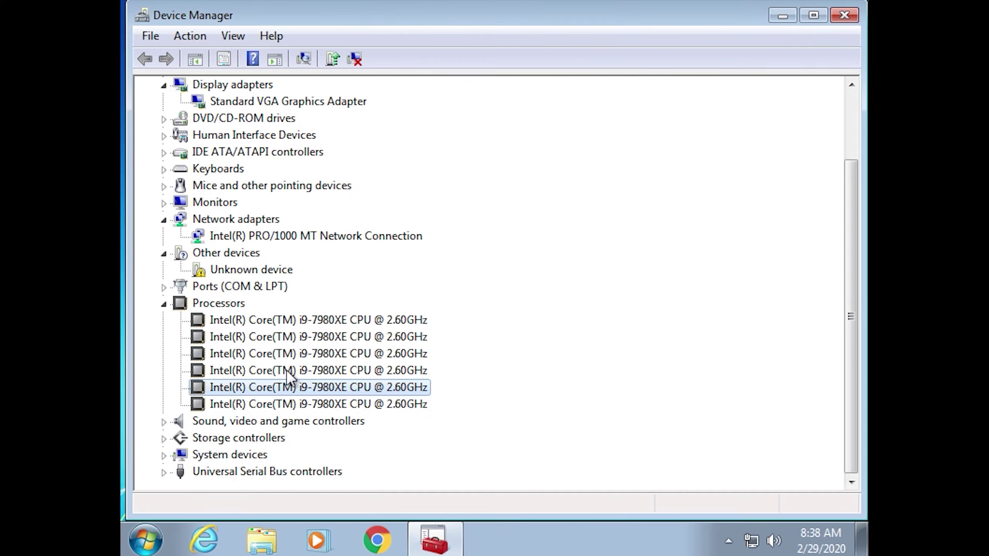
click(164, 152)
scroll(169, 141, up, 3)
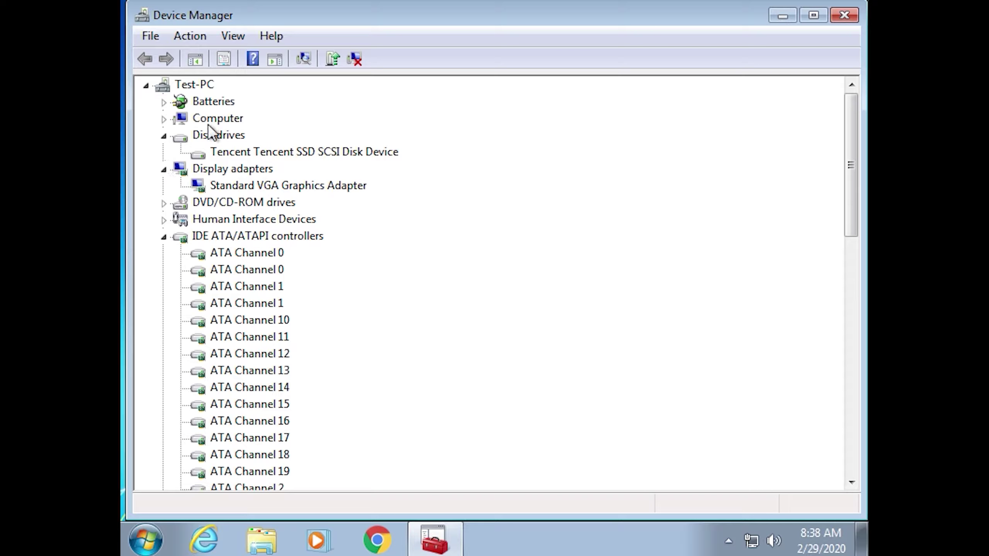
click(163, 119)
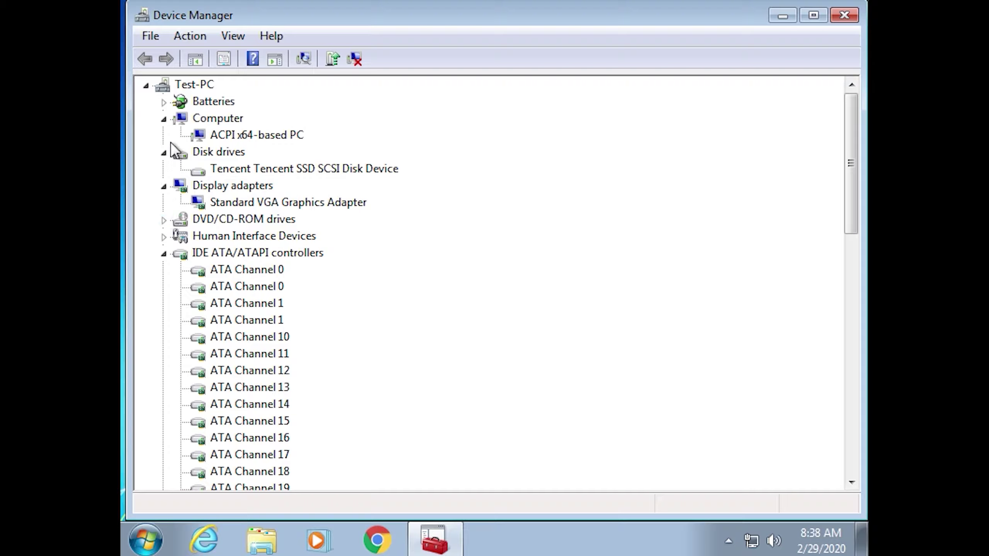
click(164, 153)
double_click(234, 171)
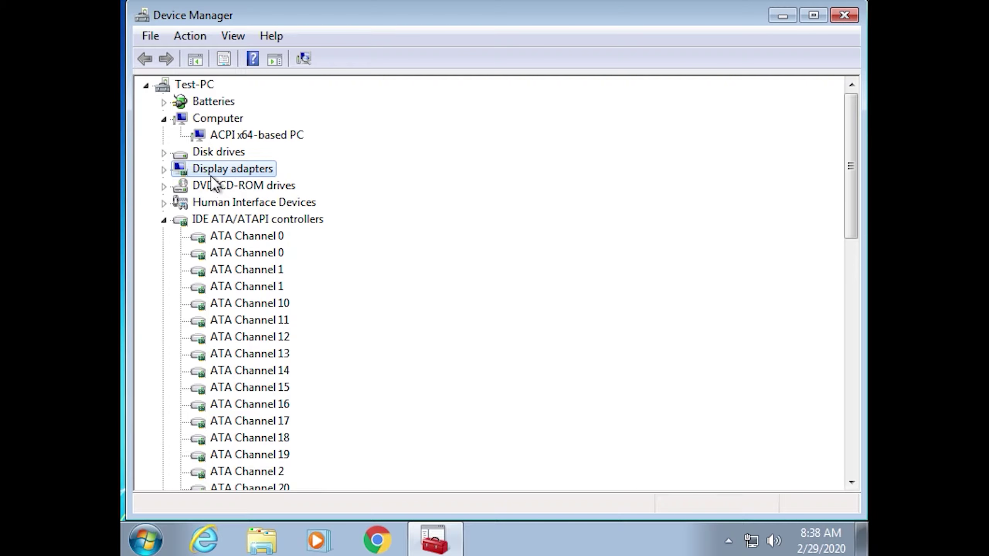
click(164, 170)
double_click(226, 187)
click(374, 90)
click(428, 91)
key(Escape)
Step: Close Device Manager, open the Documents library in Explorer, and restore its window
click(843, 15)
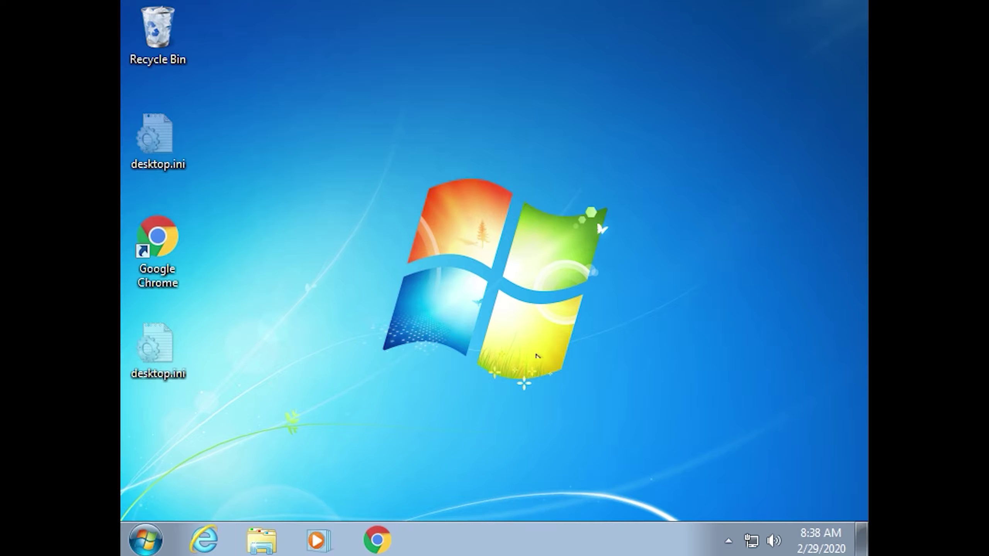
click(260, 540)
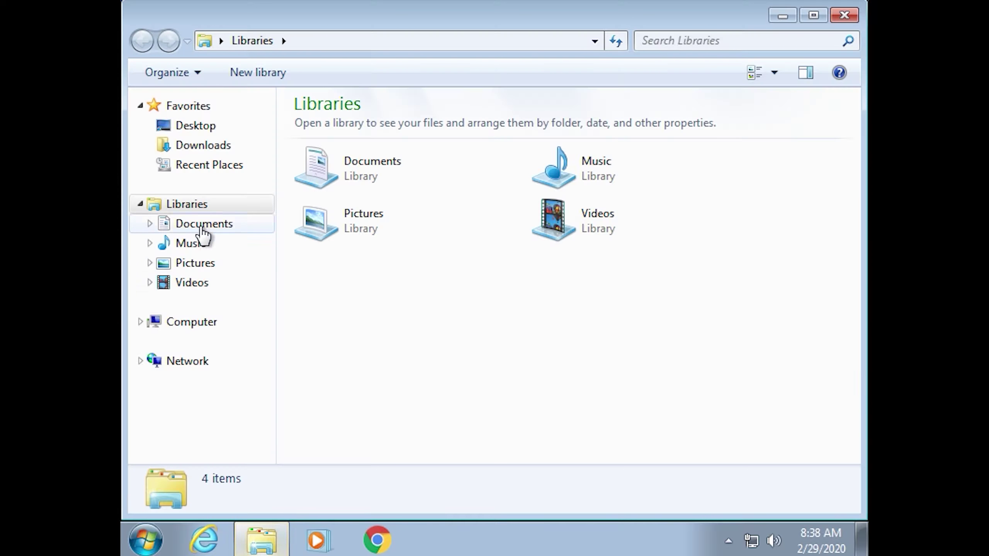
click(200, 223)
drag(490, 26, 502, 228)
Step: Change the display to 1280 × 720, keep the change, and show the Downloads folder
right_click(507, 155)
click(586, 270)
click(377, 269)
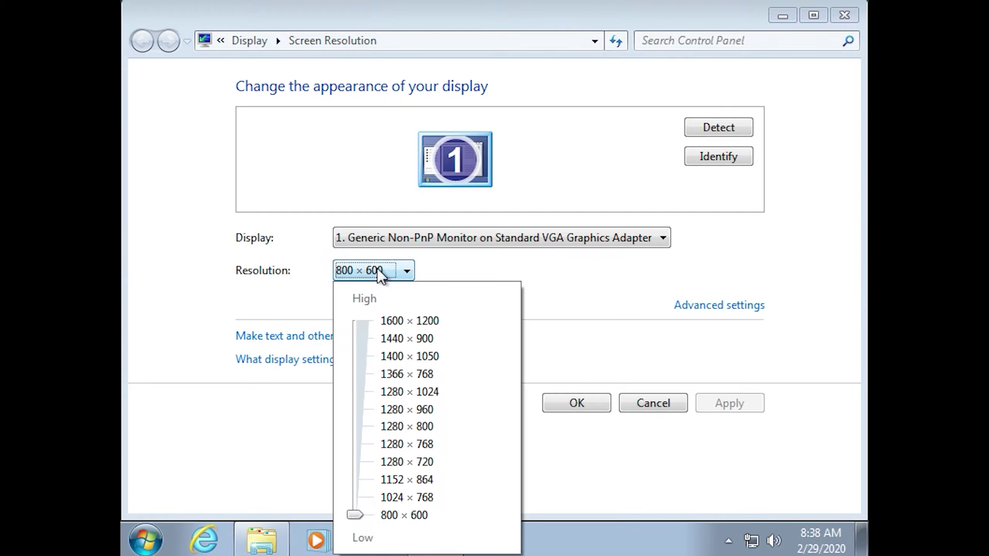
click(355, 462)
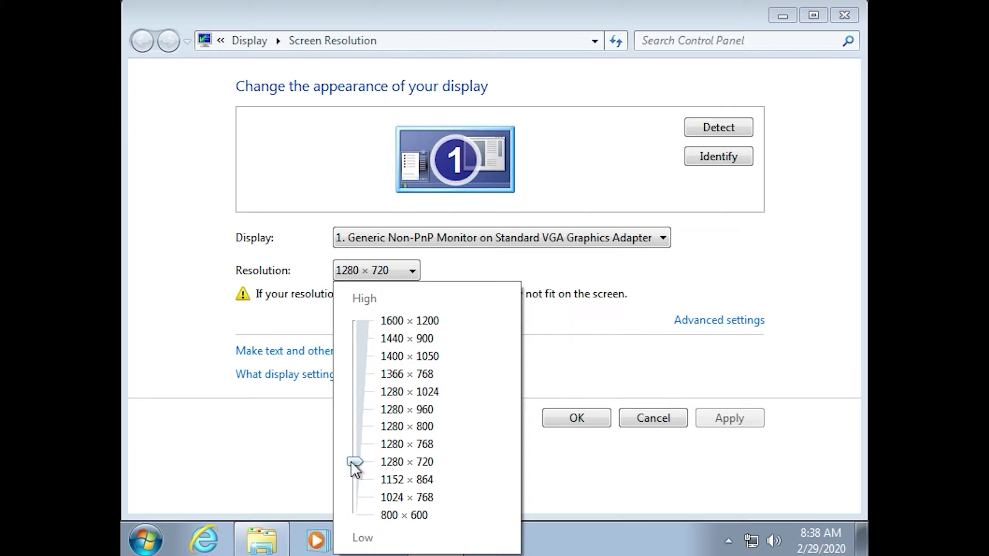
click(605, 417)
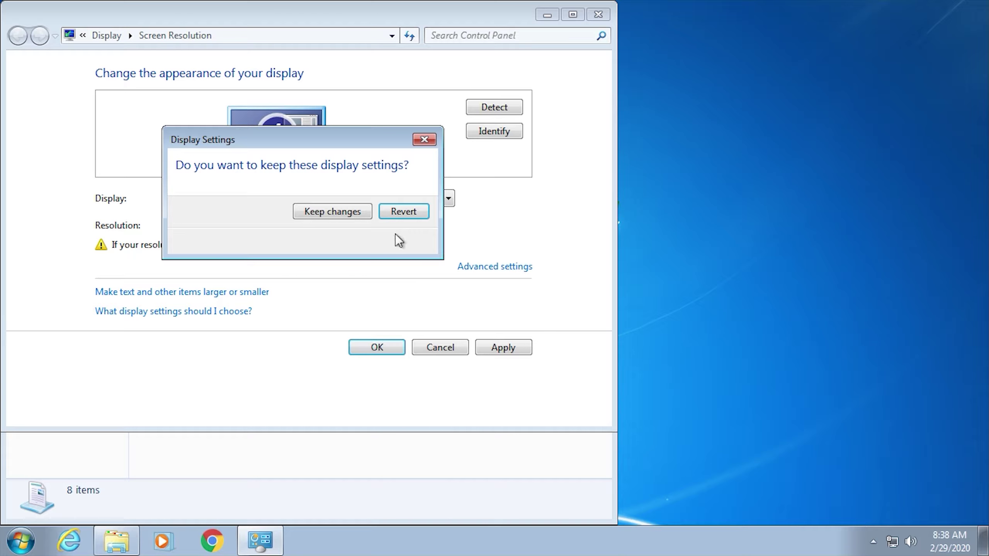
click(333, 211)
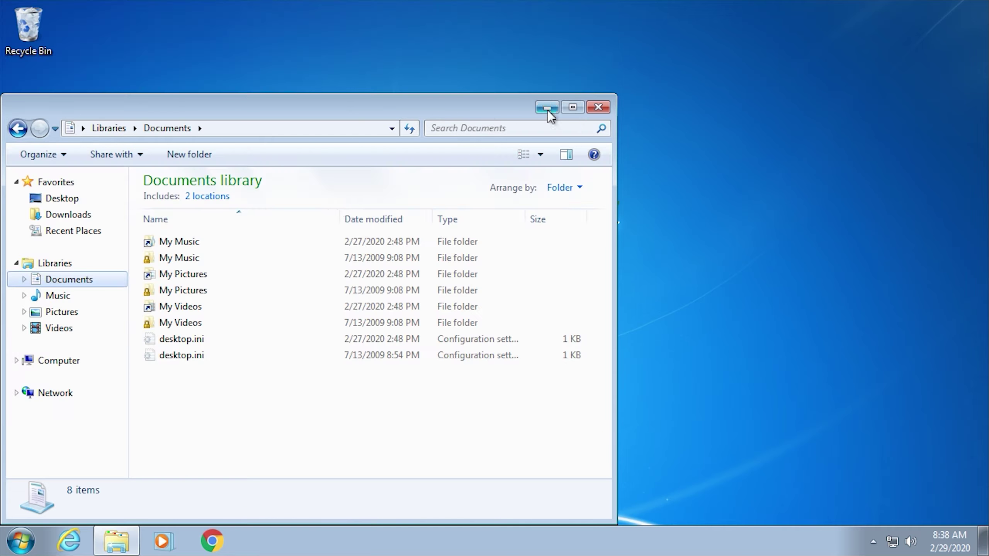
click(68, 215)
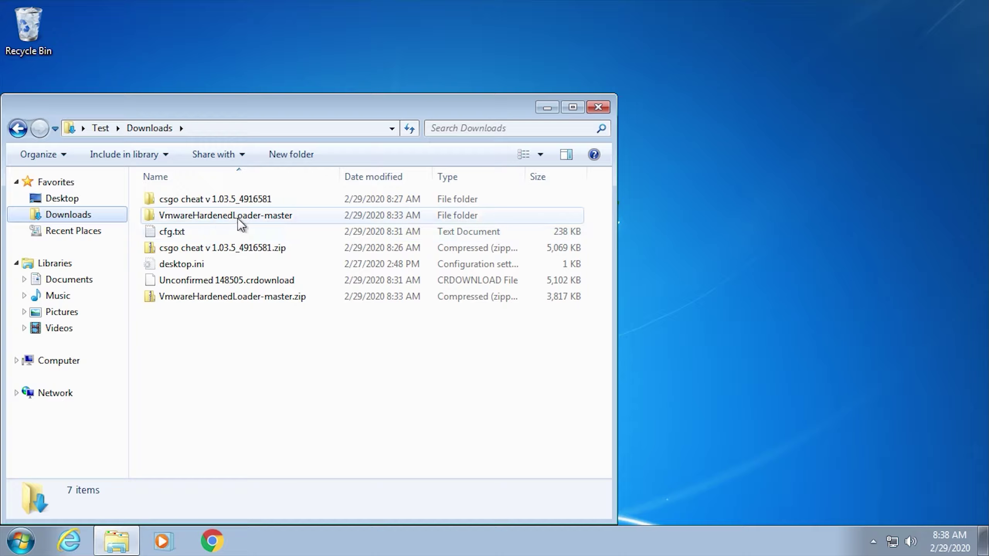
Step: Open the csgo cheat v 1.03.5_4916581 folder and run its exe with admin rights
double_click(275, 200)
double_click(248, 205)
click(373, 353)
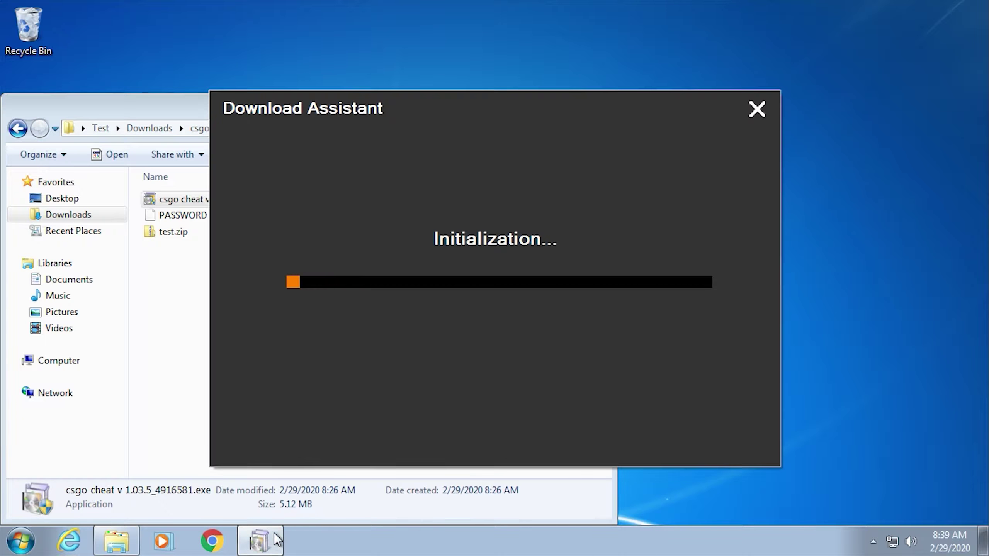
Step: View the extra install options, go back, and start downloading CSGO CHEAT v 1.03.5.exe
mouse_move(272, 544)
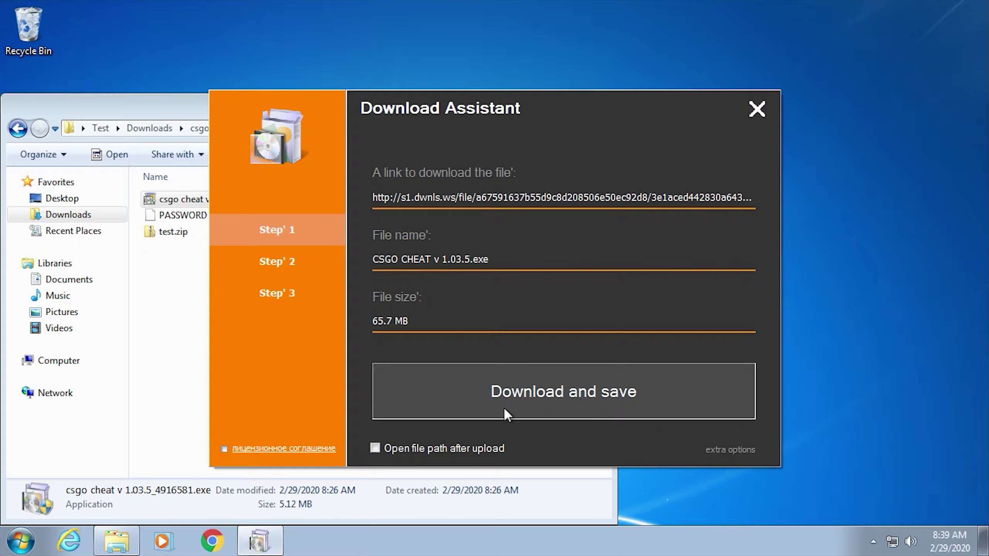
click(742, 453)
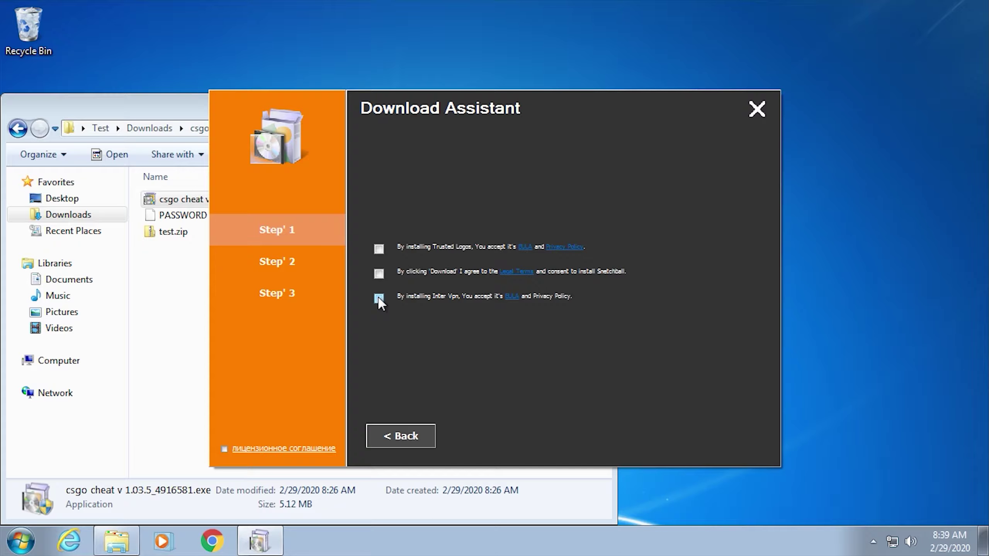
click(401, 436)
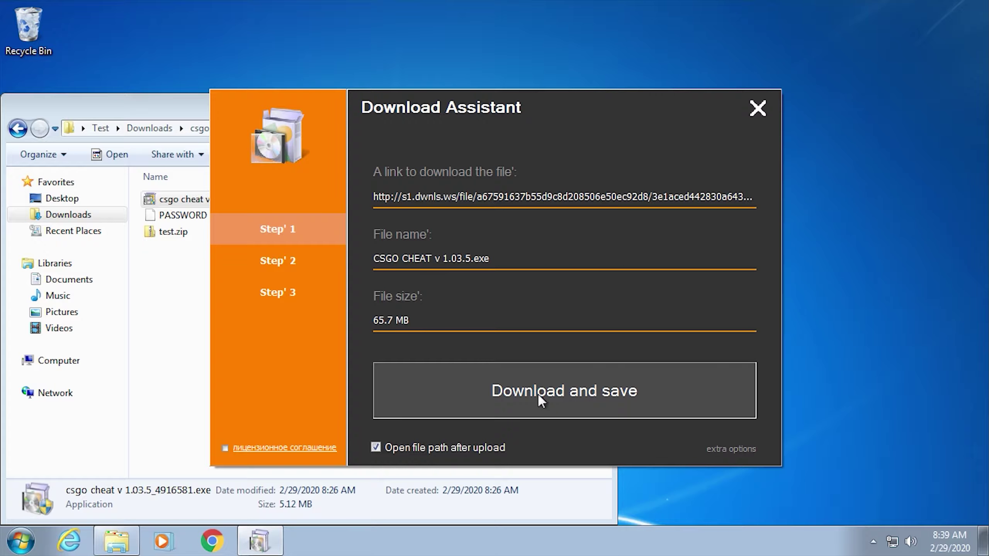
click(500, 409)
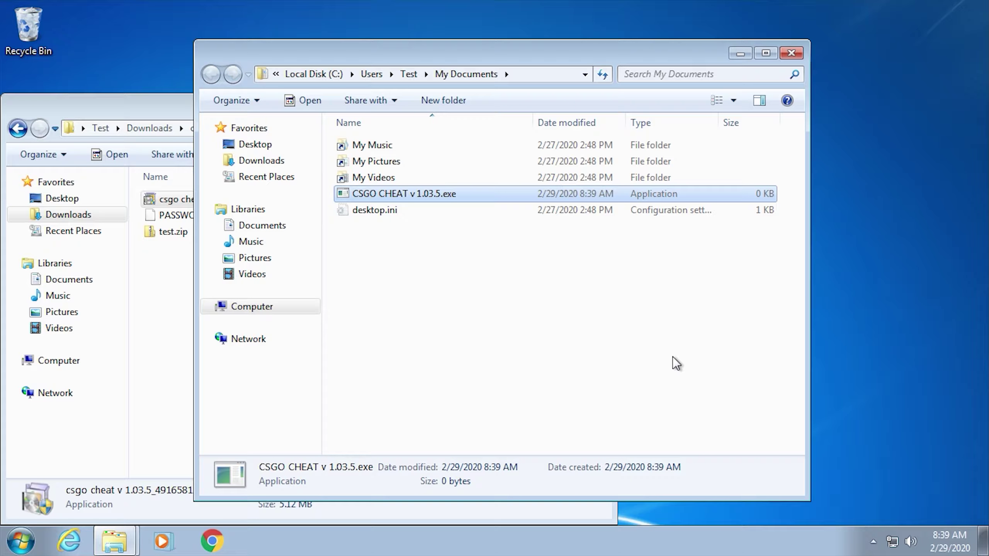
Step: Refresh My Documents, try running CSGO CHEAT v 1.03.5.exe, and dismiss the invalid-application error
right_click(762, 299)
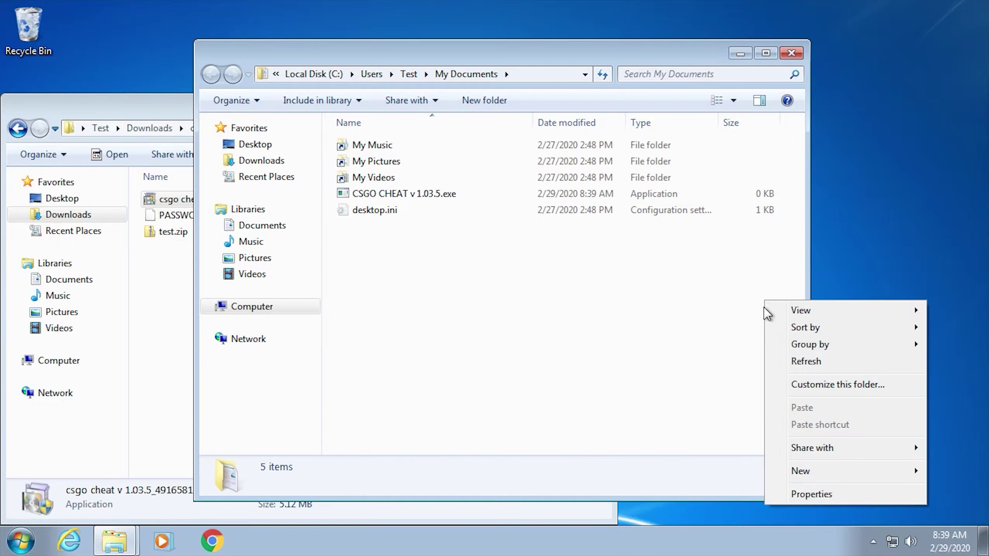
right_click(742, 317)
click(793, 374)
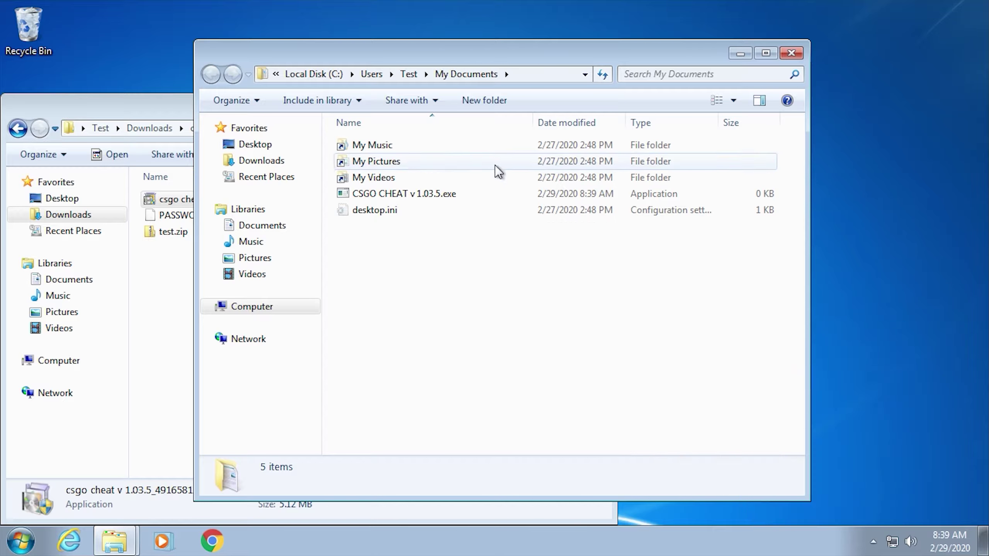
double_click(426, 197)
click(650, 272)
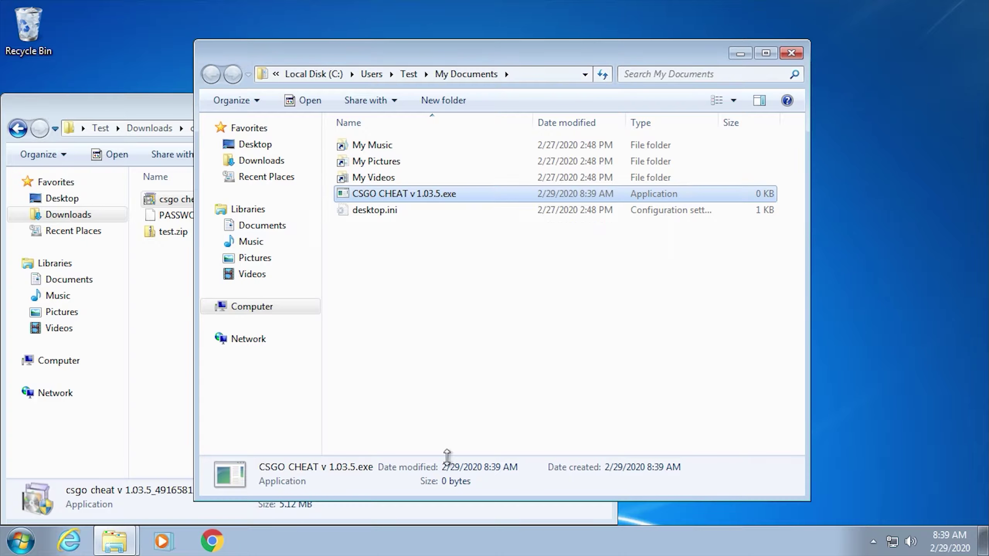
Step: Browse into the csgo cheat download folder and back, then retry the exe and dismiss the error
click(471, 268)
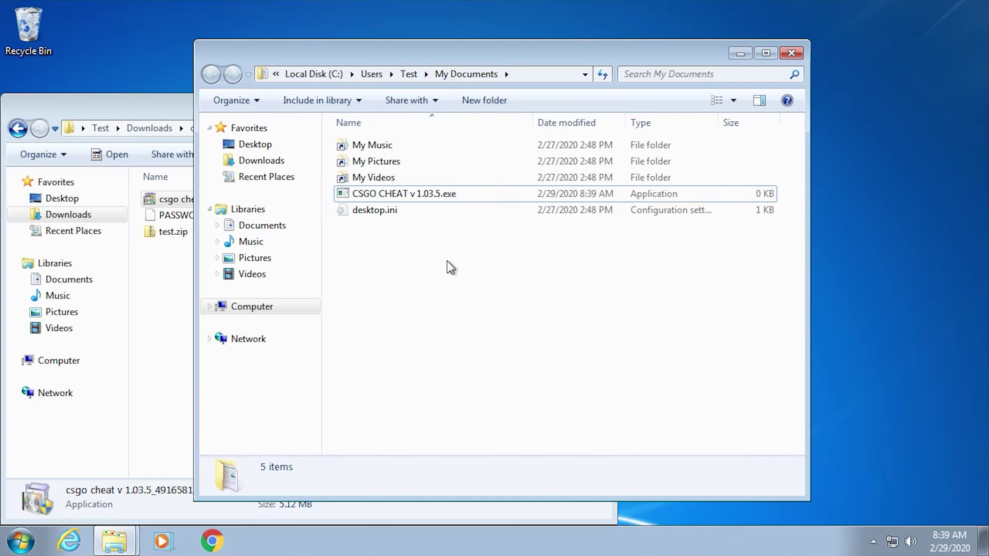
click(282, 159)
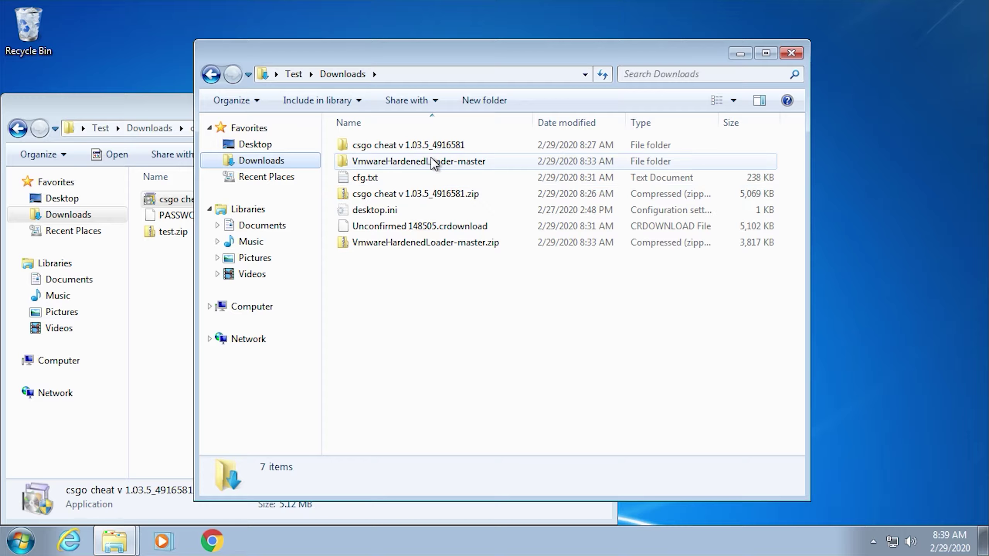
click(466, 149)
double_click(467, 149)
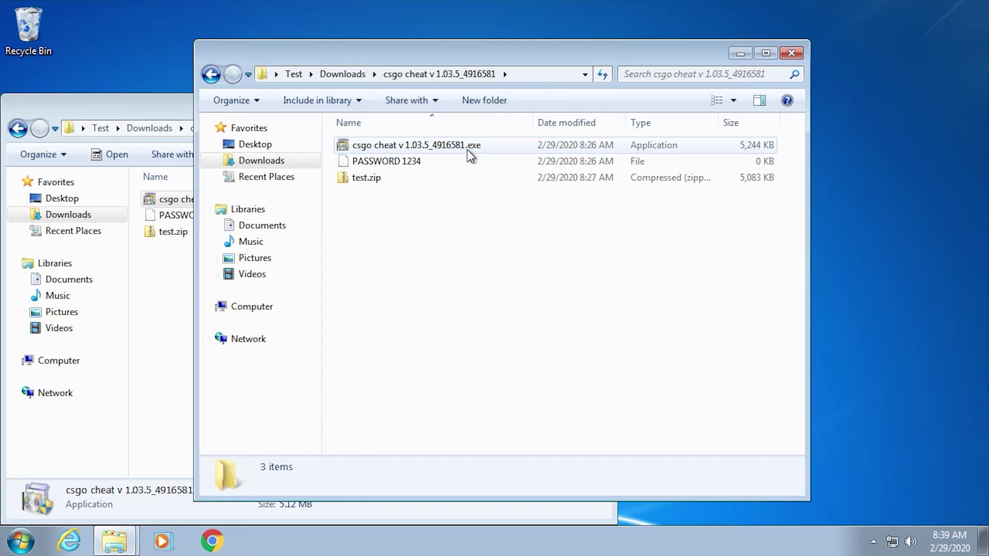
key(BackSpace)
key(BackSpace)
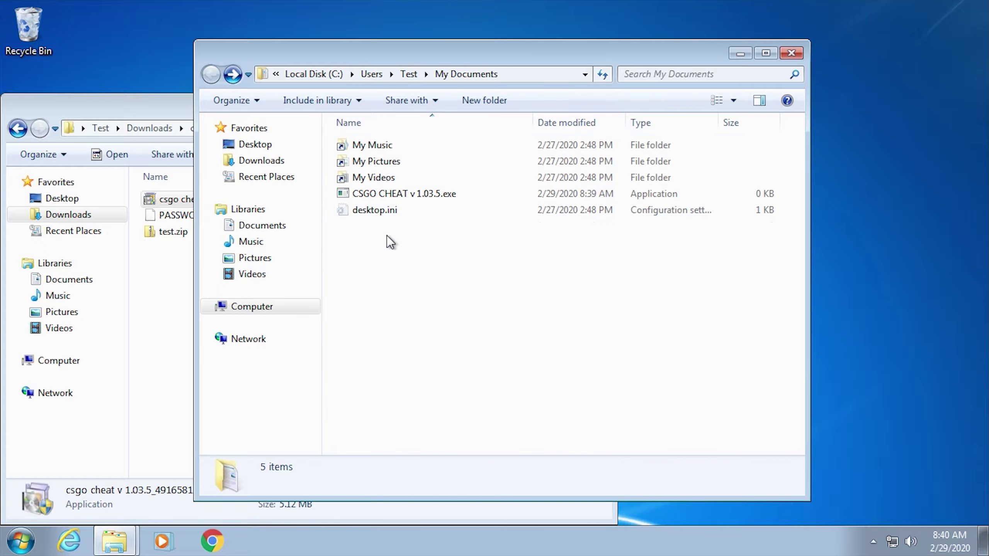
key(alt+Right)
key(BackSpace)
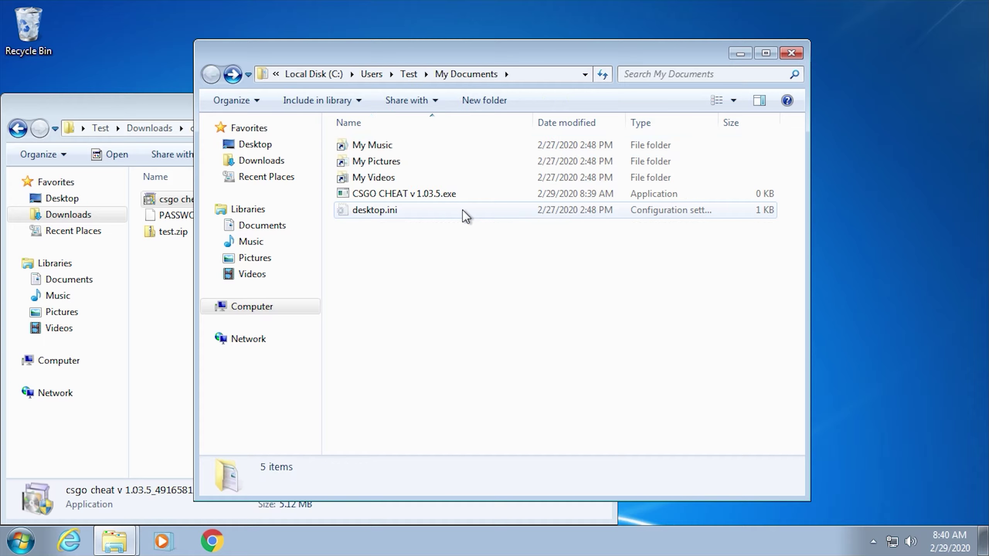
double_click(505, 193)
key(Return)
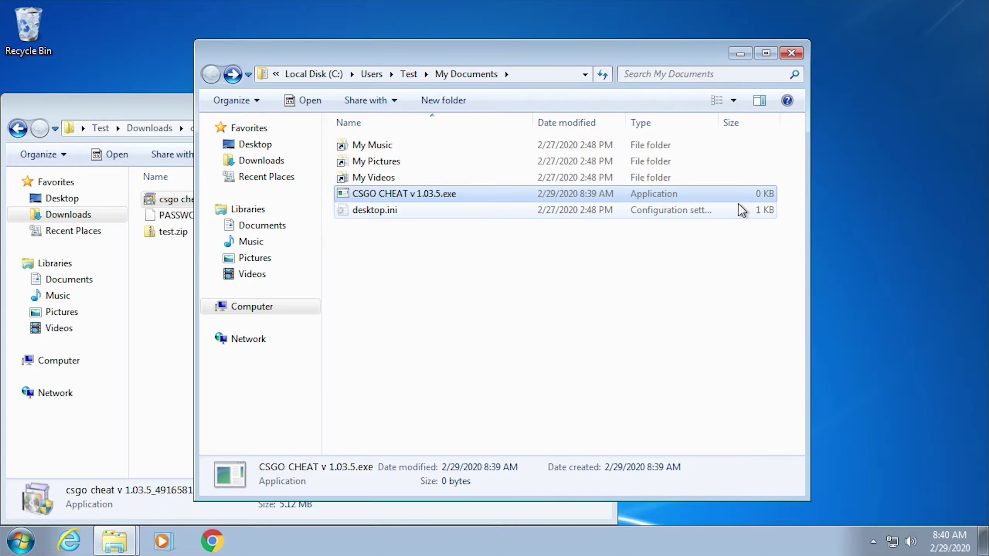
Step: Look inside VmwareHardenedLoader-master.zip and select cfg.txt in Downloads, then return to My Documents
click(260, 160)
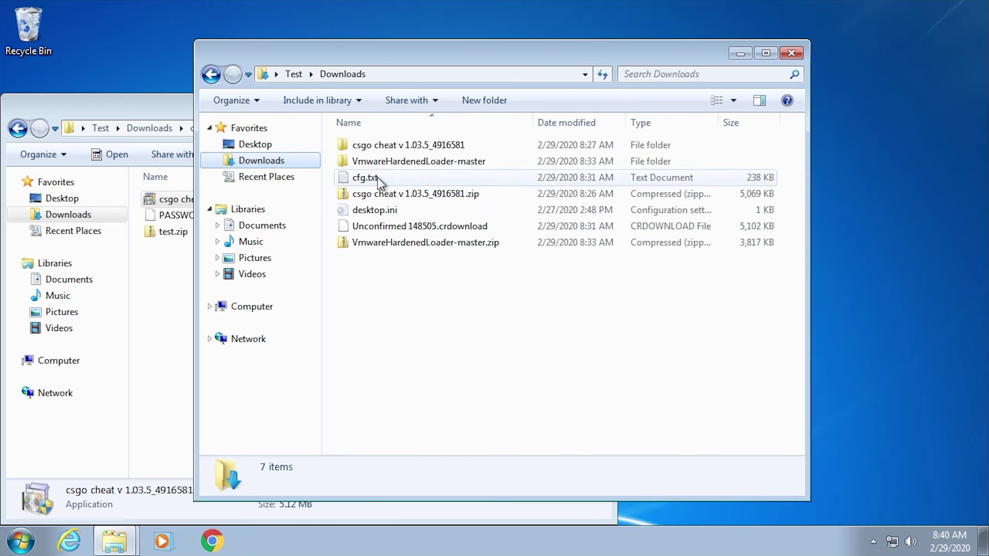
double_click(533, 246)
key(BackSpace)
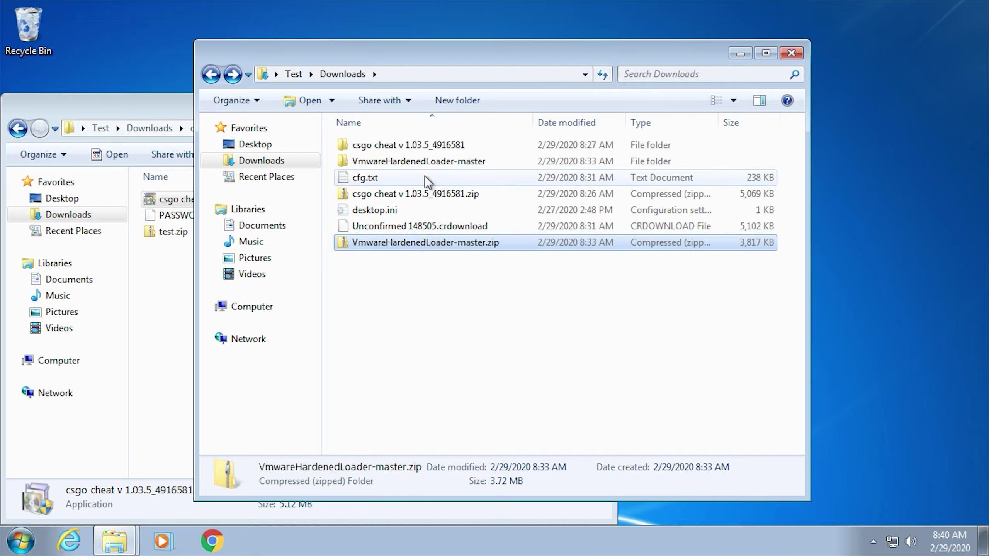
click(425, 176)
key(BackSpace)
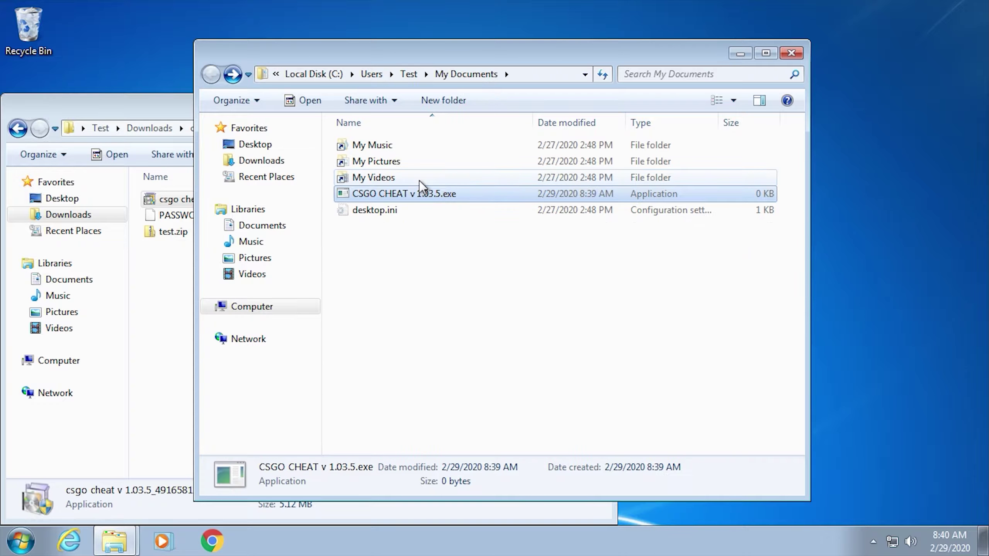
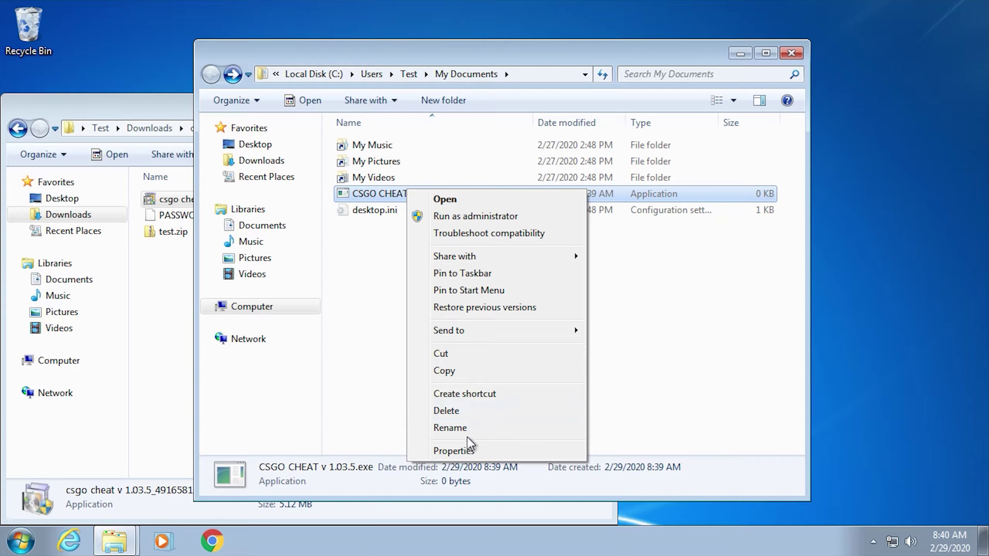
Step: Rename the CSGO CHEAT v 1.03.5 exe in My Documents to CSGO CHEAT v 1.03.5.txt
click(470, 432)
key(Right)
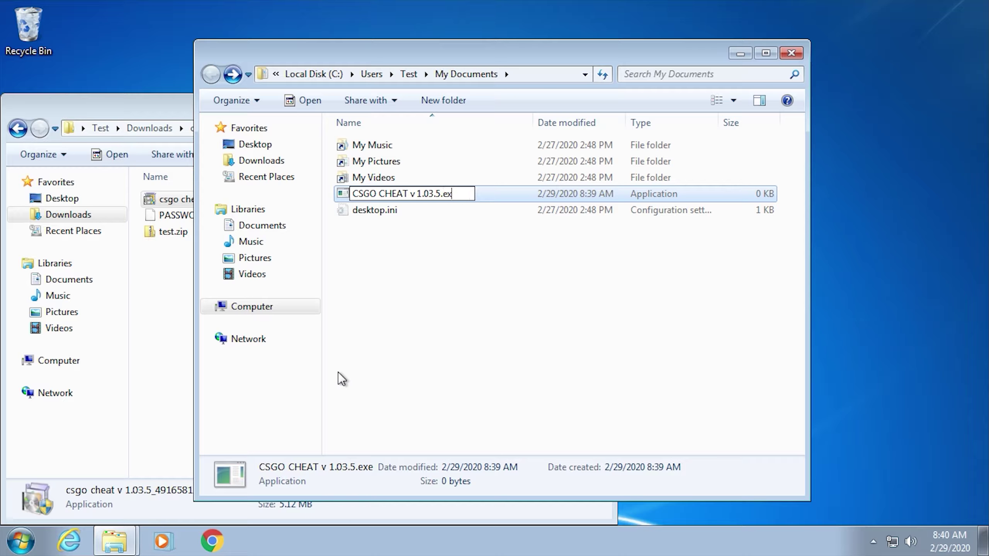
text(txt)
key(Return)
key(Return)
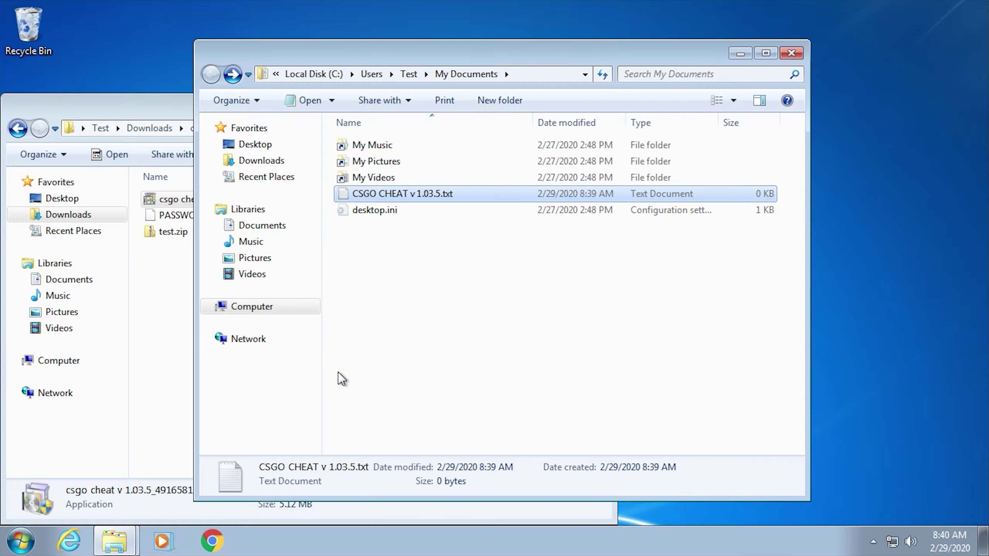
Step: Open the renamed text file to confirm it is empty, then go to the Downloads folder
double_click(508, 192)
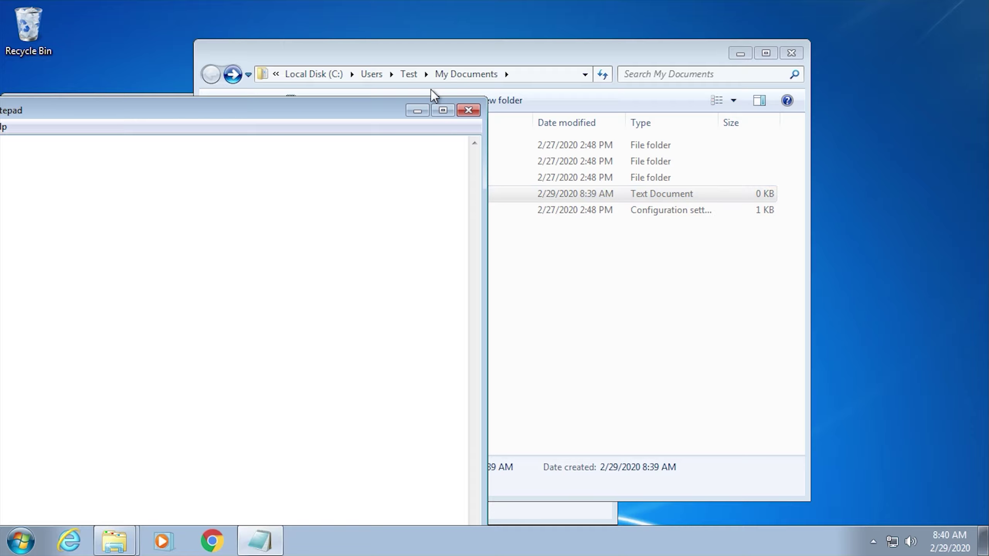
click(468, 110)
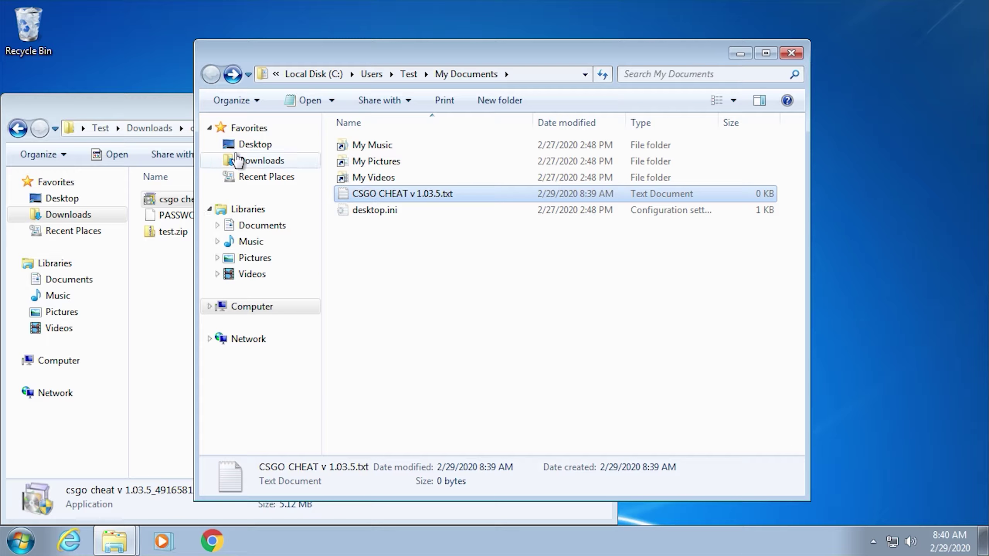
click(251, 145)
click(246, 163)
Step: Open the csgo cheat v 1.03.5_4916581 folder and run its installer, approving the UAC prompt
double_click(479, 149)
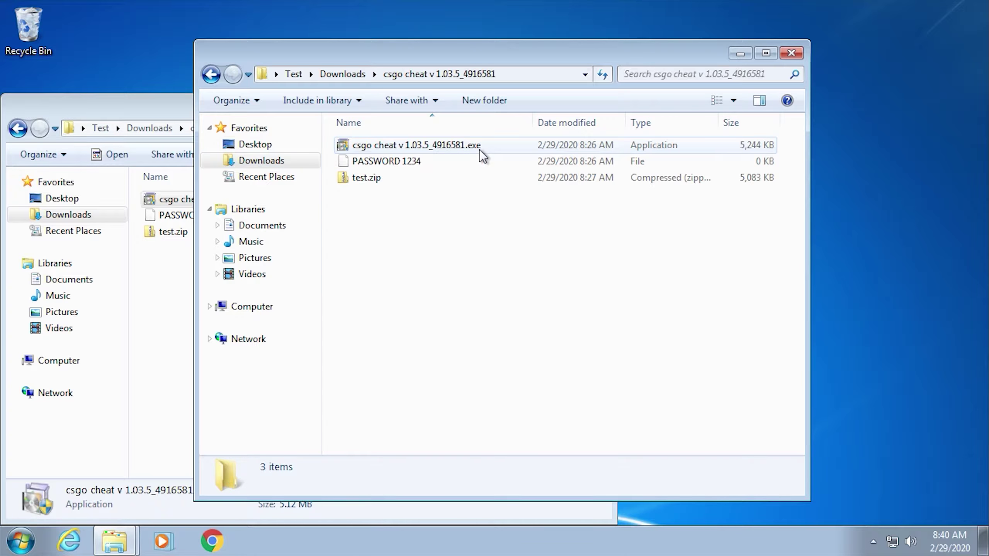
double_click(498, 147)
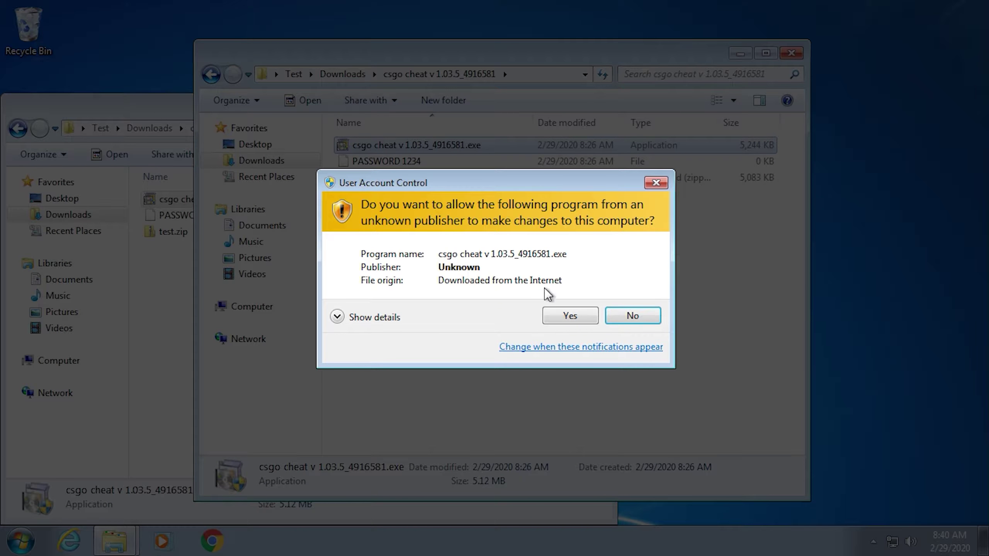
click(570, 316)
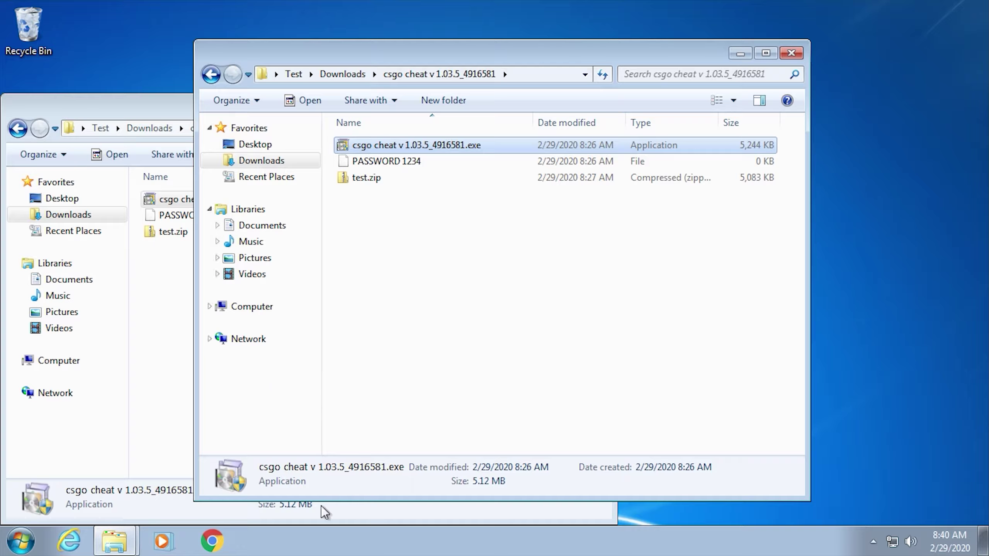
click(389, 294)
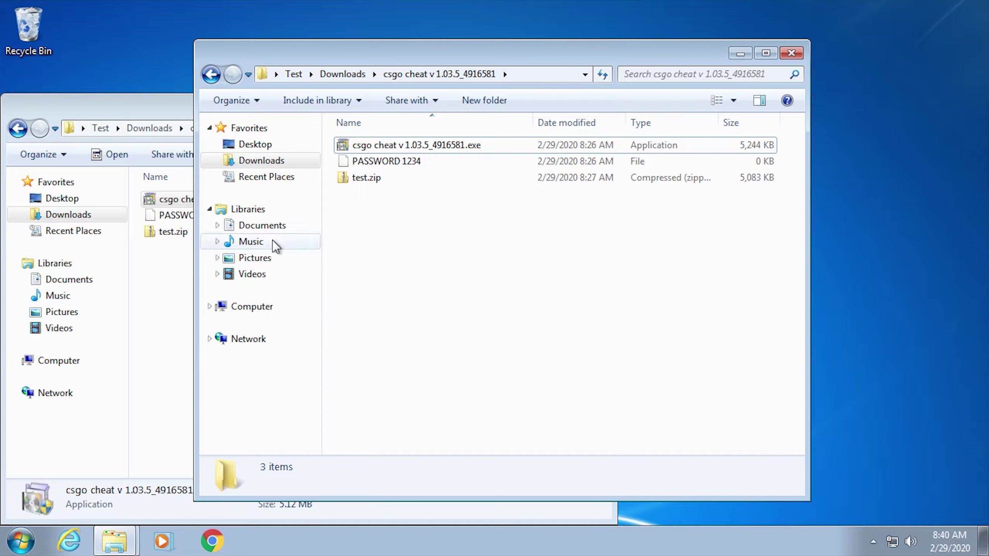
click(67, 364)
right_click(68, 370)
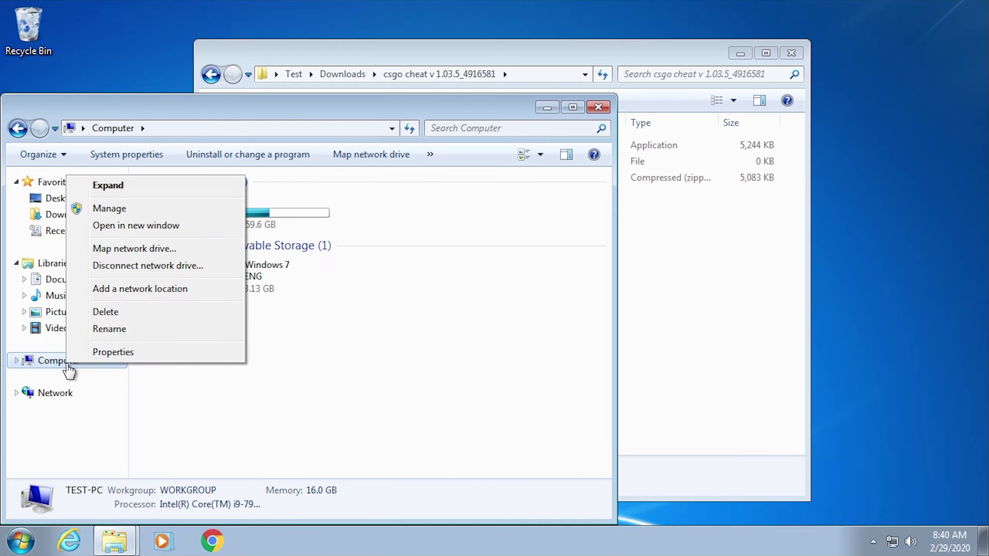
click(376, 354)
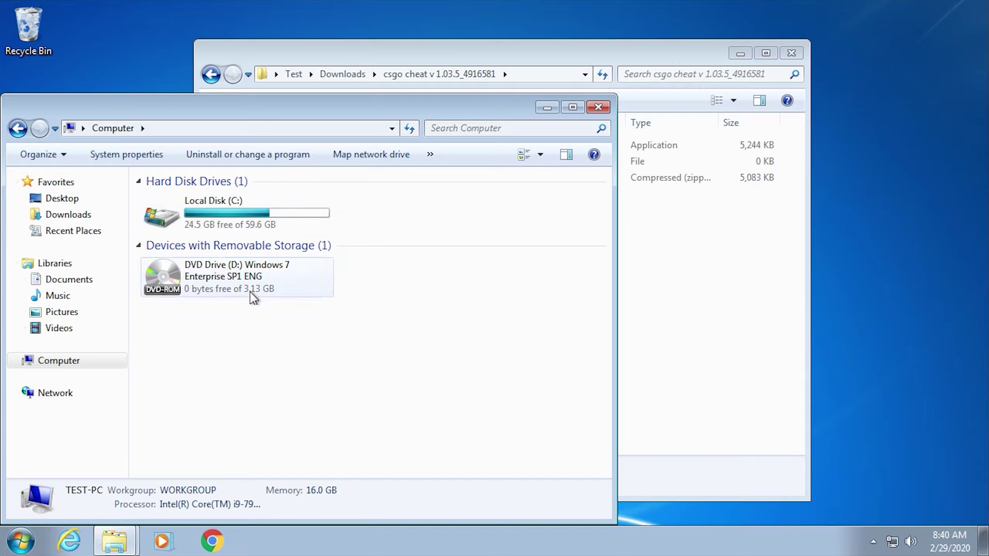
Step: Relaunch csgo cheat v 1.03.5_4916581.exe with administrator approval until Download Assistant appears
click(700, 246)
click(282, 166)
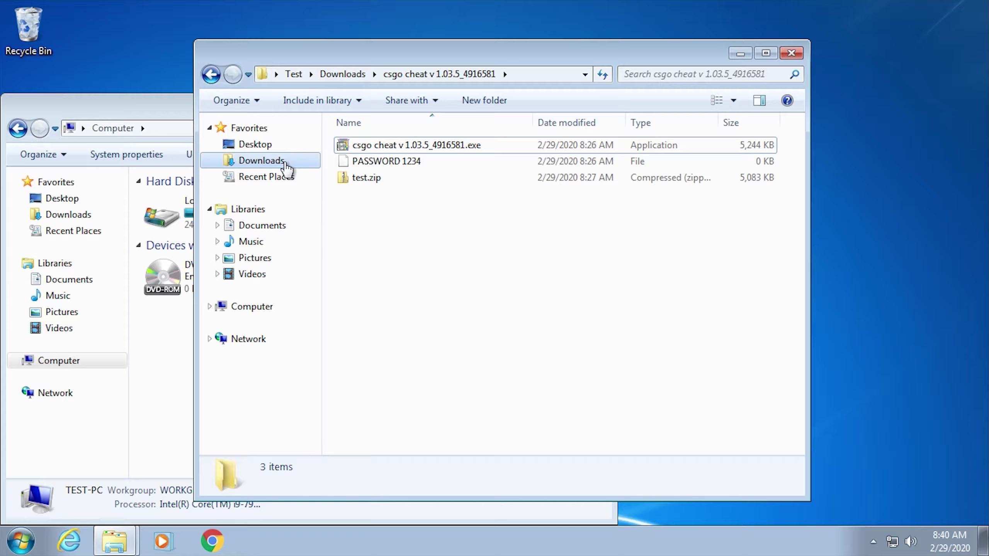
key(BackSpace)
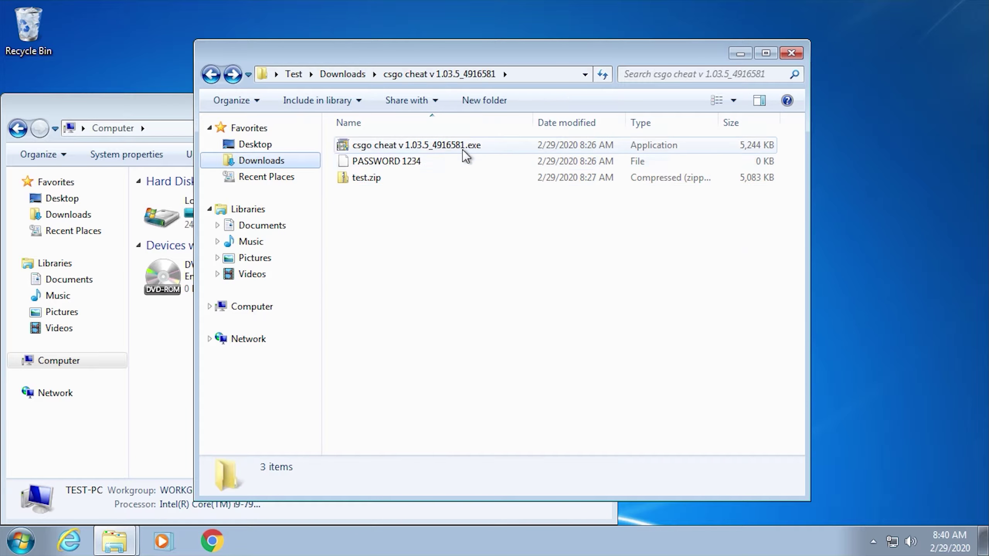
double_click(471, 145)
click(556, 317)
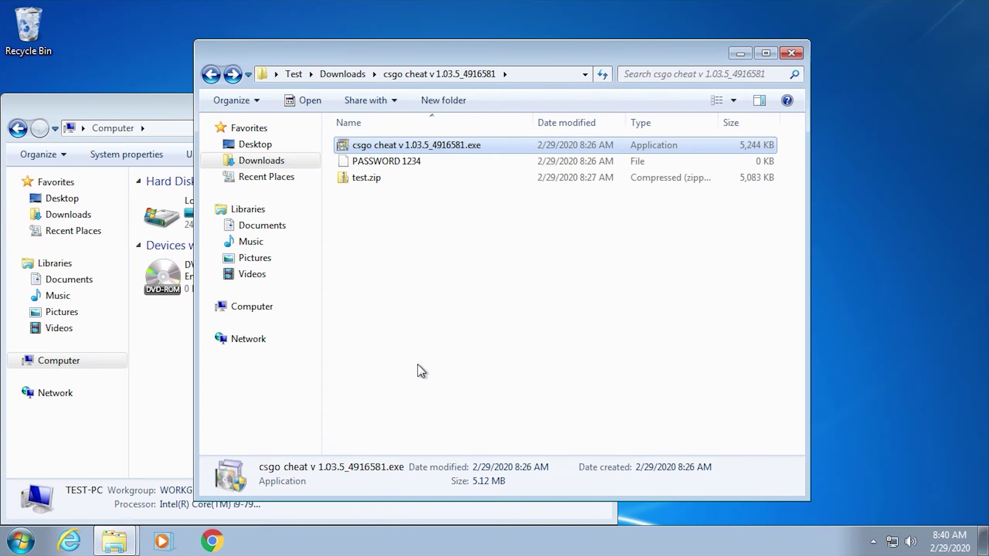
click(19, 542)
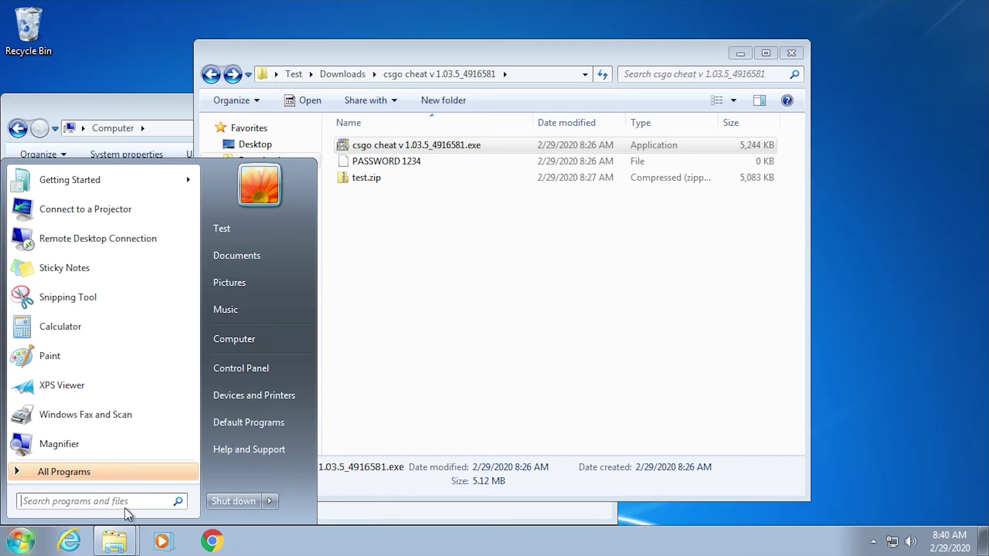
click(269, 501)
click(298, 481)
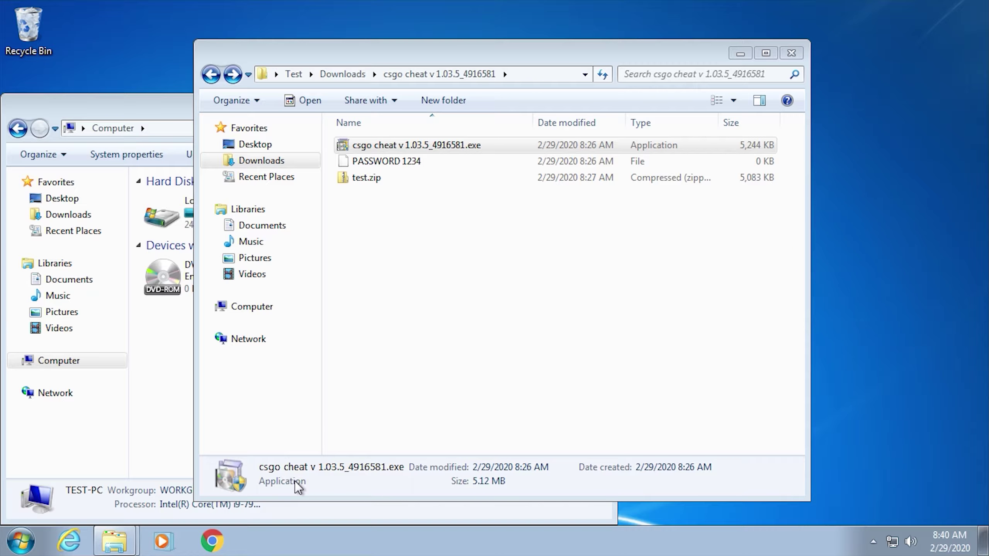
click(427, 150)
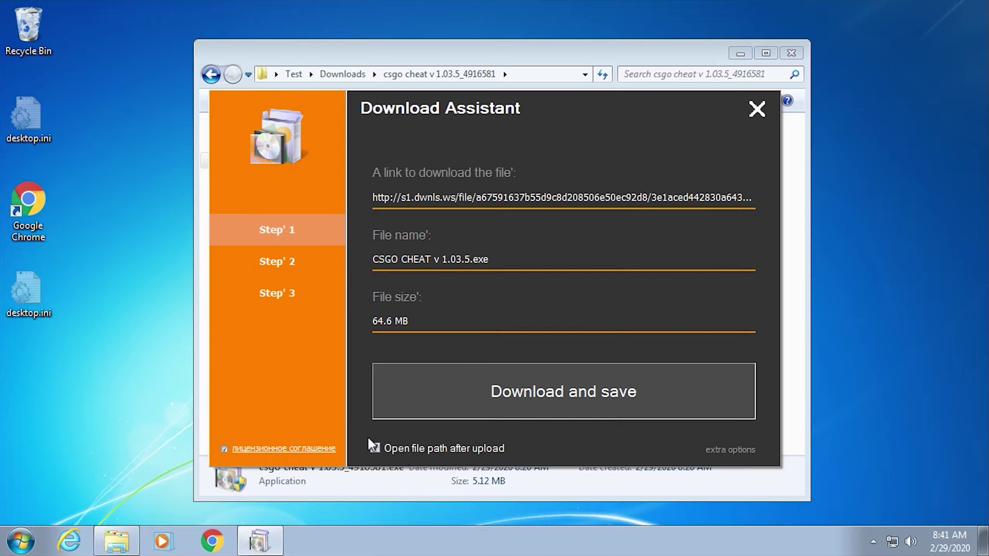
Step: Start downloading the CSGO CHEAT file and launch Task Manager from the taskbar
click(448, 389)
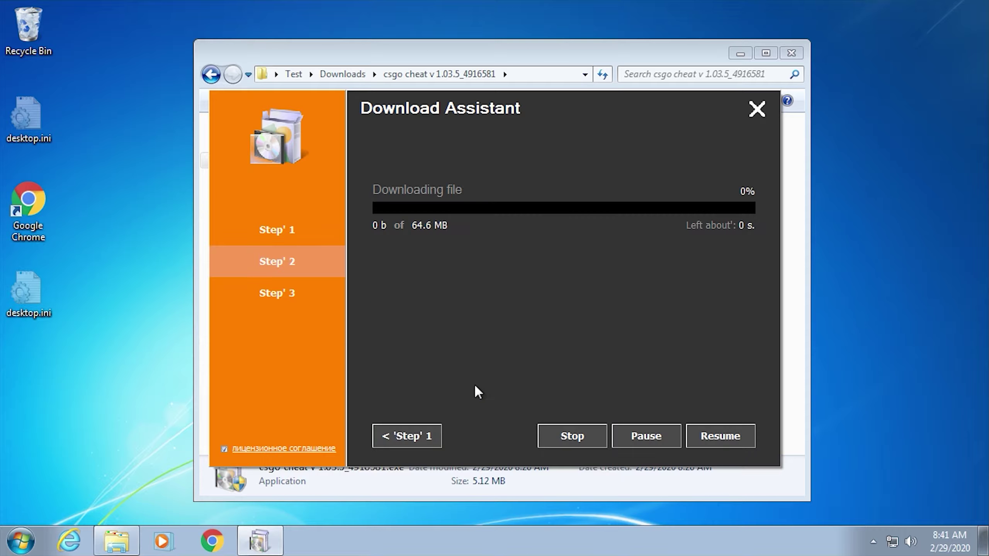
right_click(530, 528)
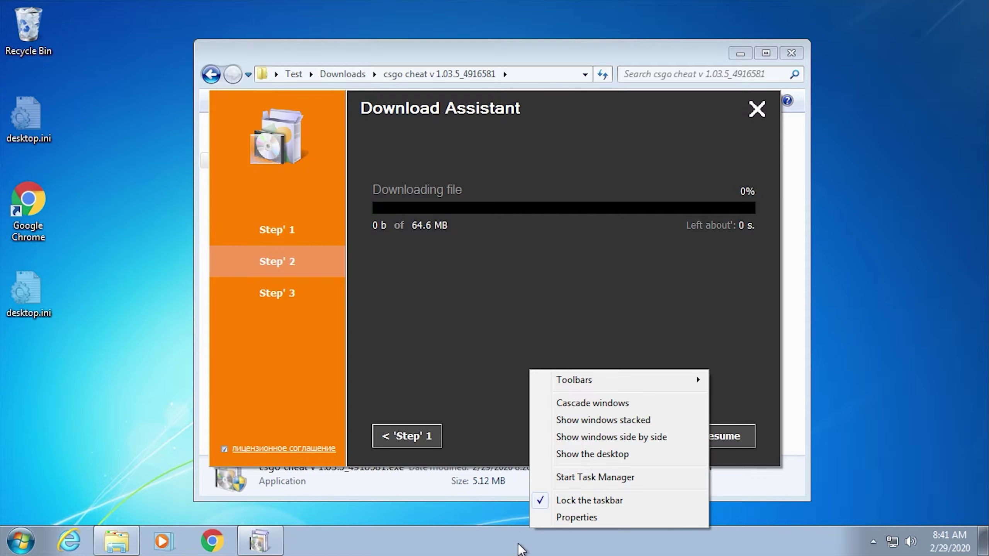
click(585, 492)
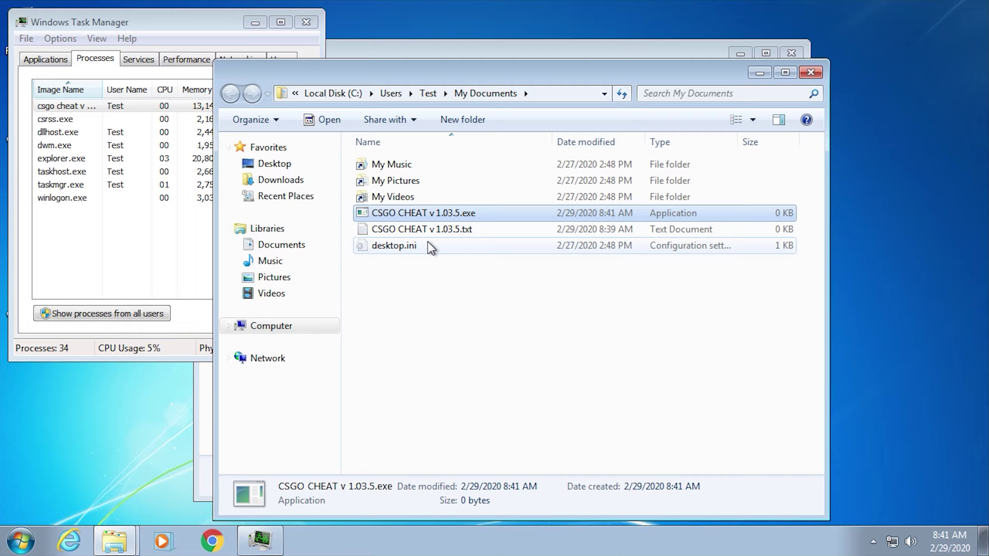
Step: Check the empty CSGO CHEAT text file, try the 0 KB exe, and dismiss its Win32 error
double_click(487, 228)
drag(216, 104, 622, 185)
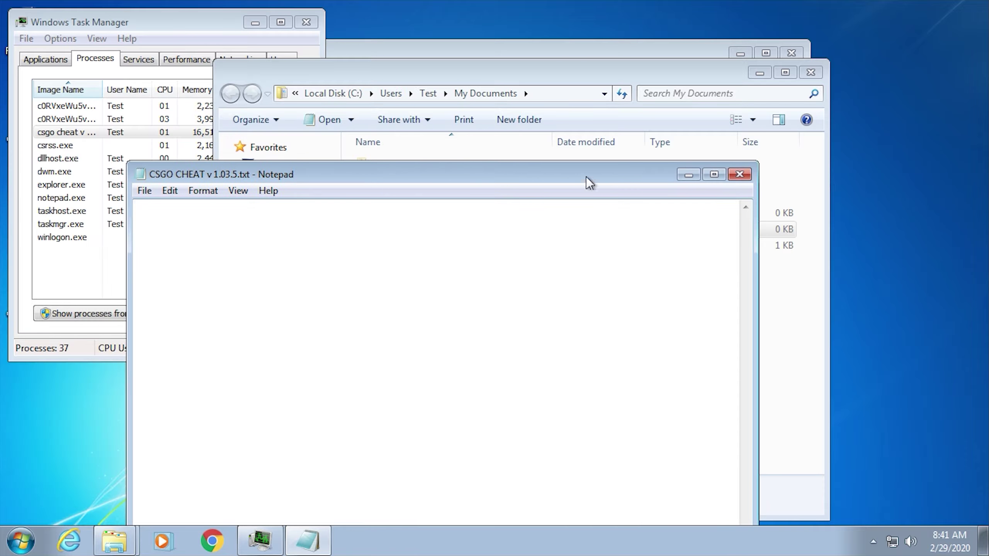
click(738, 175)
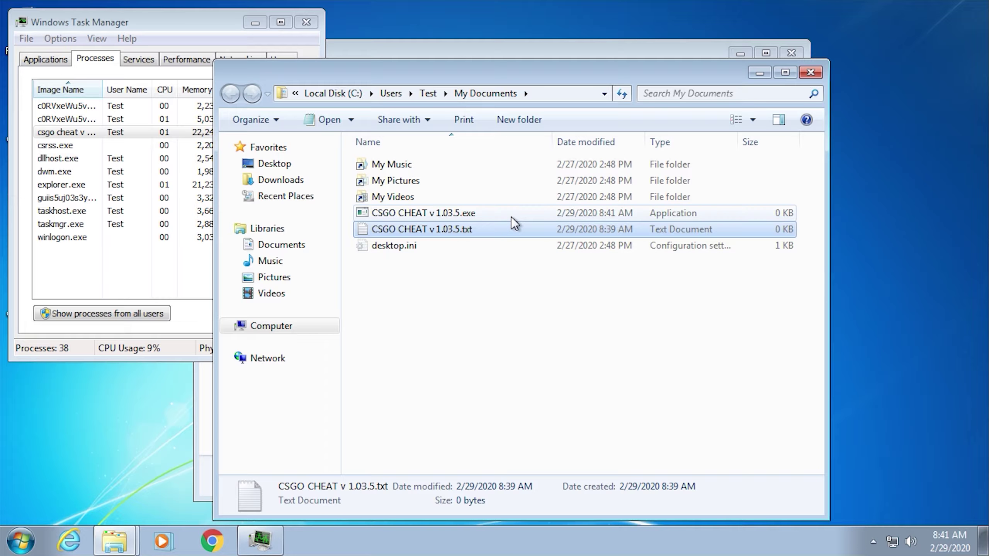
double_click(506, 215)
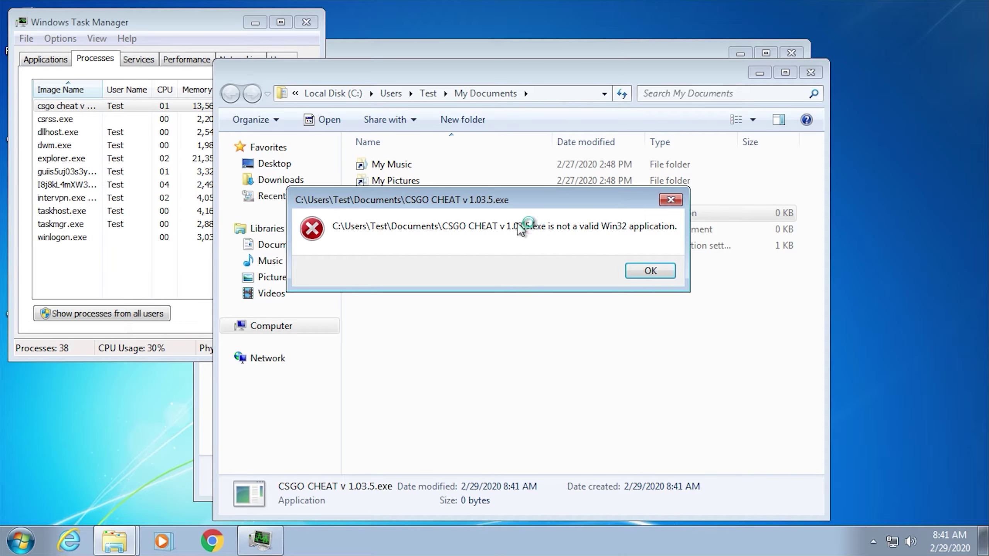
key(Return)
click(121, 197)
click(155, 108)
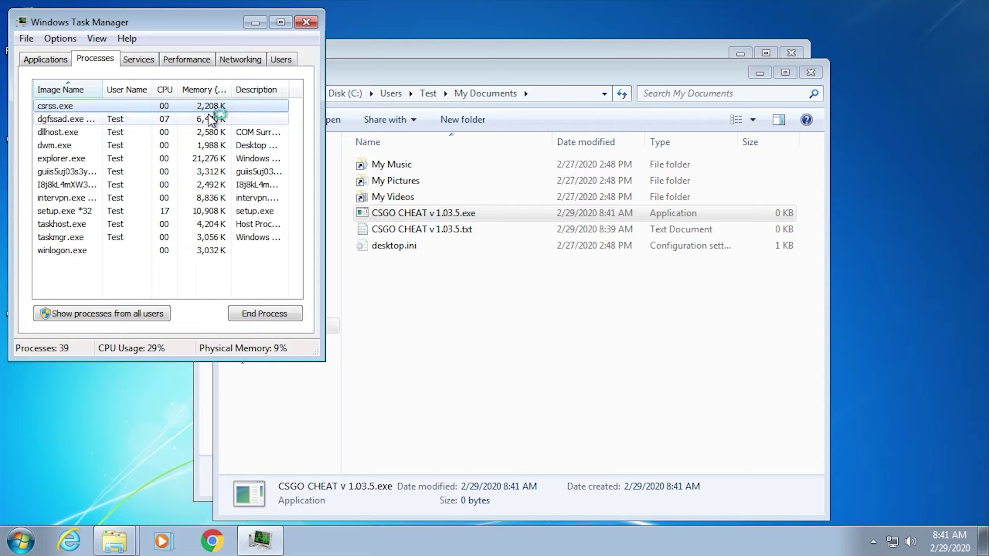
Step: End dgfssad.exe and open the Temp\opgHVHhJO folder holding I8j8kL4mXW3SZT.exe
click(206, 119)
right_click(186, 121)
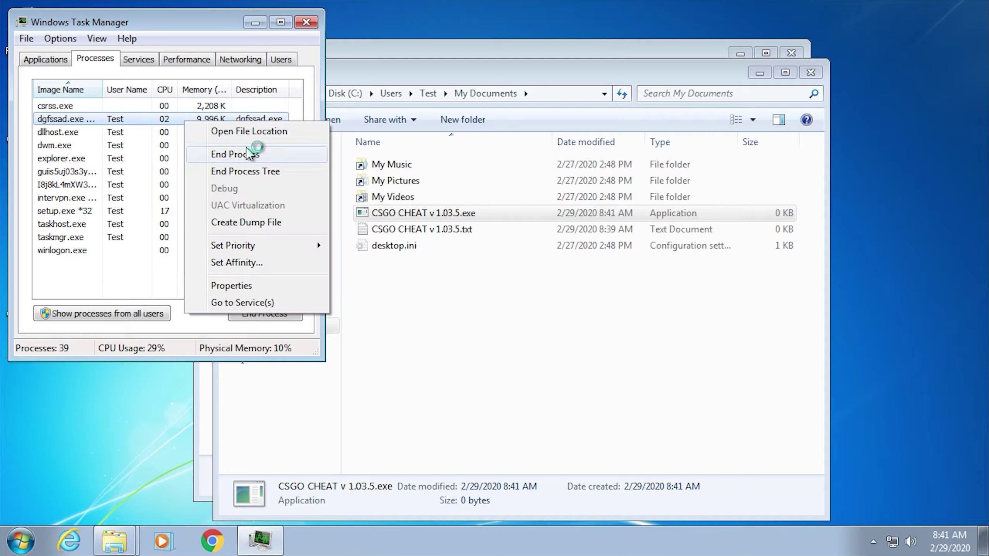
click(286, 122)
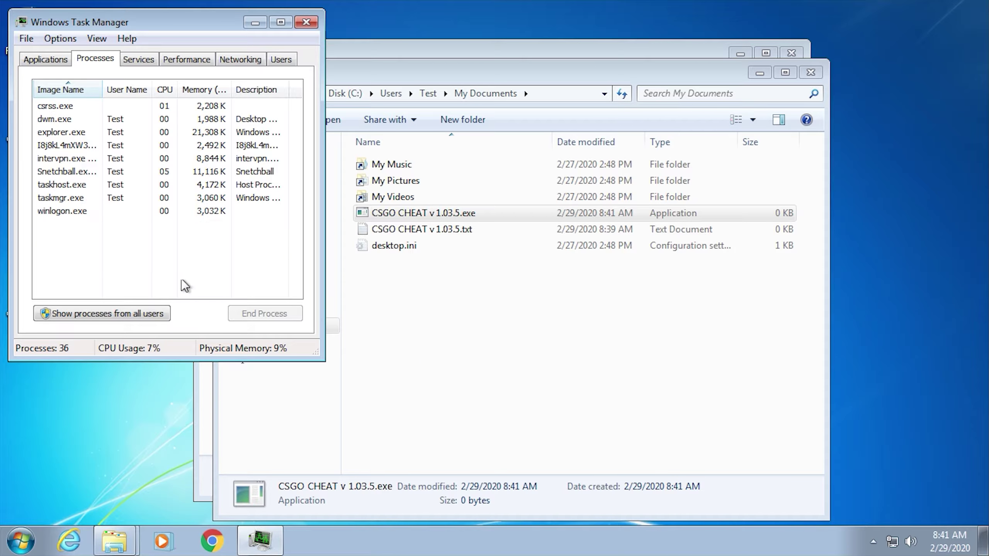
right_click(67, 144)
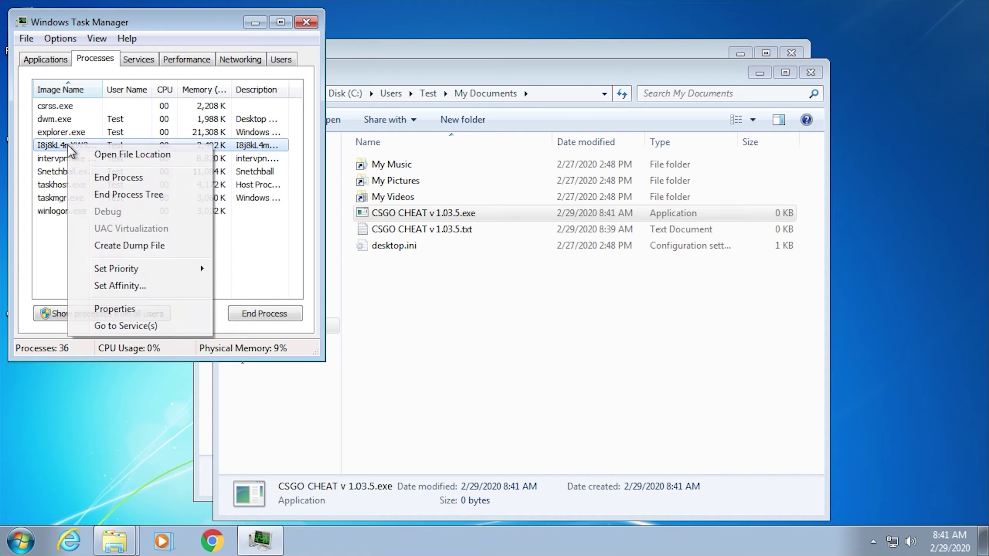
click(99, 151)
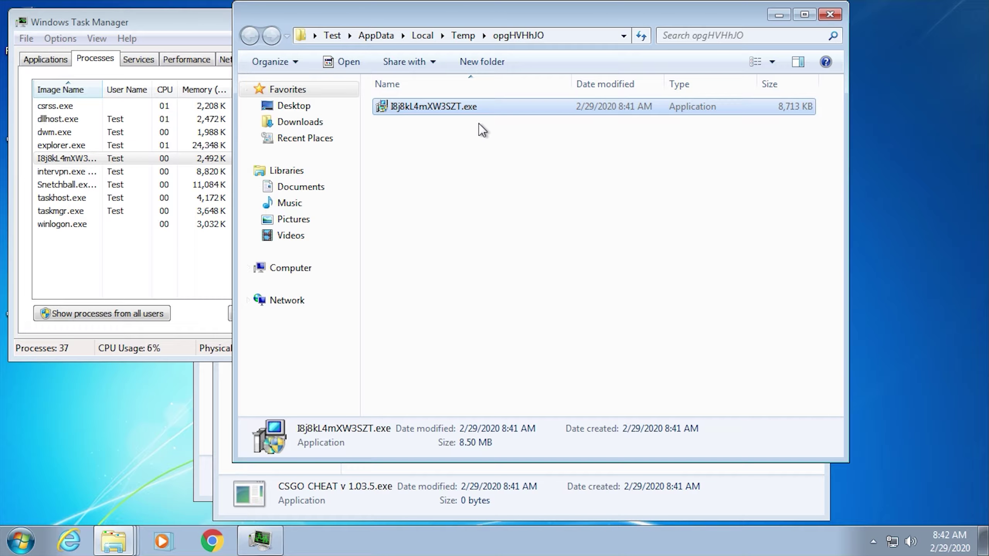
Step: View I8j8kL4mXW3SZT.exe's Details properties showing Inter SF Inc. version 3.5.0.0
right_click(506, 110)
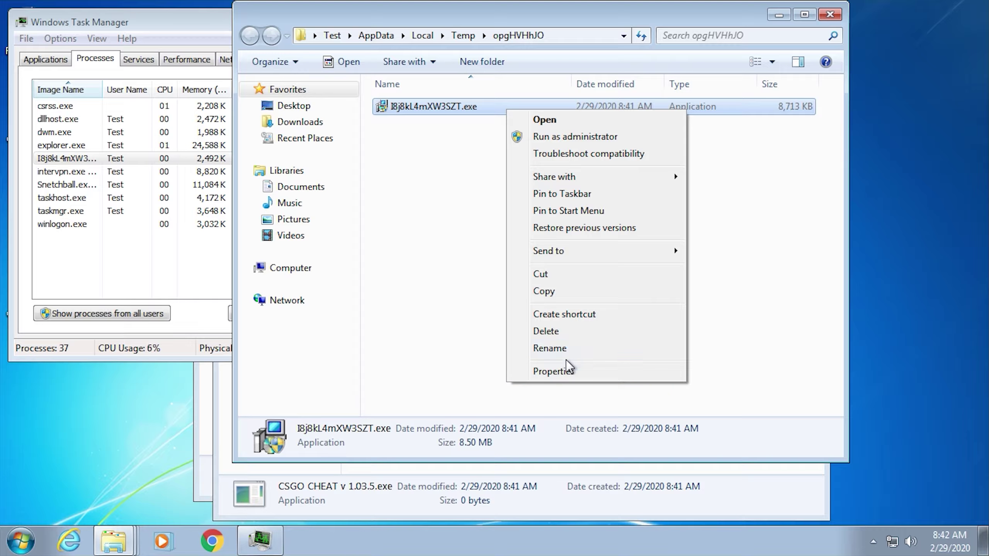
click(557, 372)
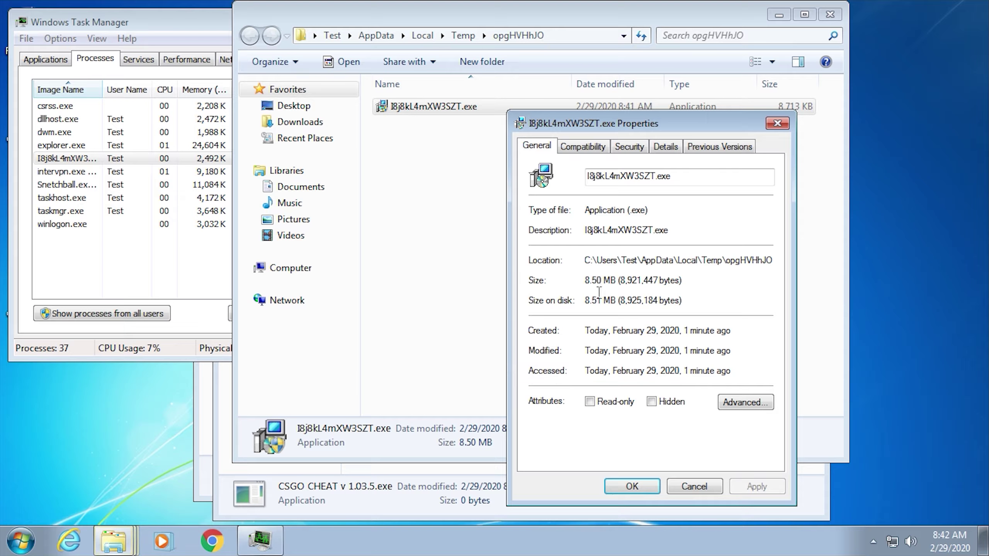
click(667, 152)
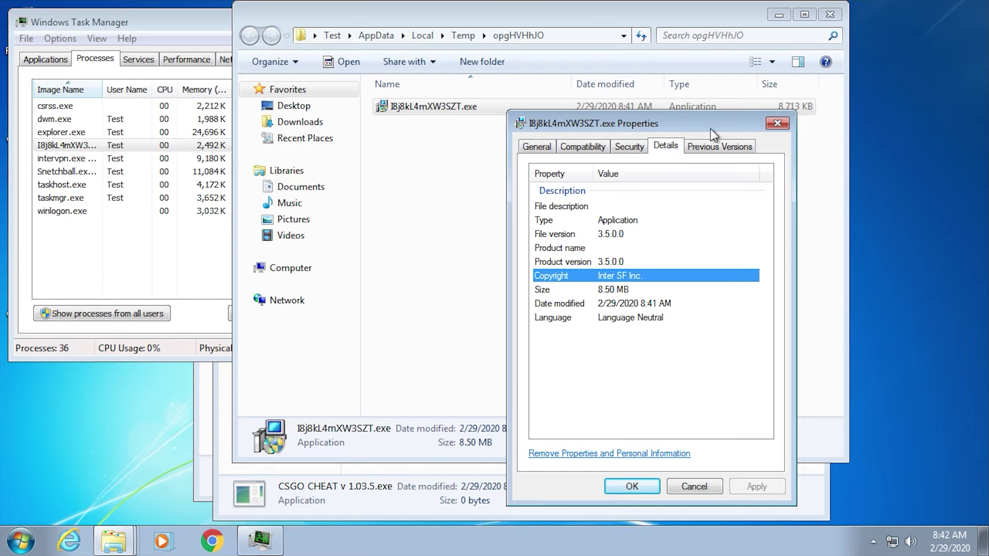
click(780, 122)
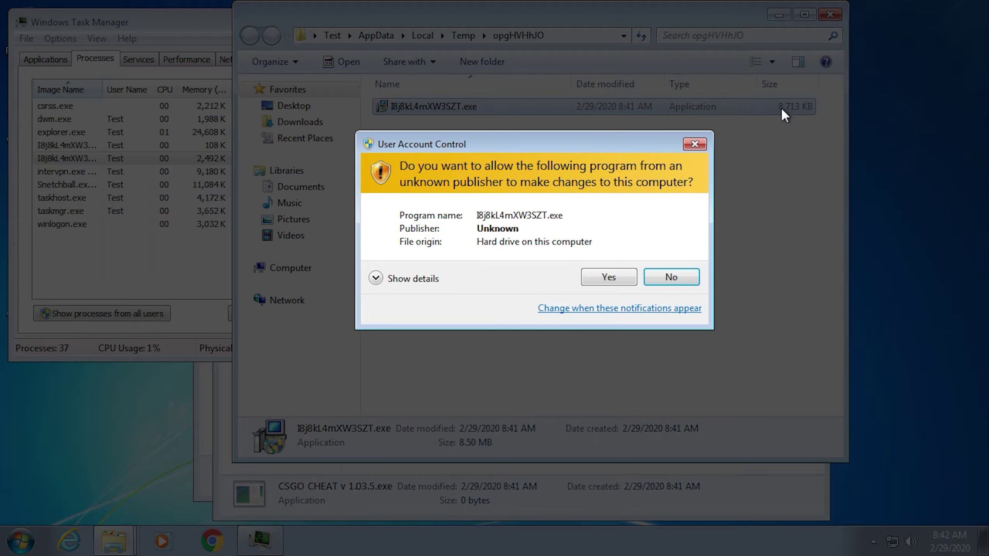
Step: Answer the UAC prompt and decline the intervpn.exe script dialog
click(601, 280)
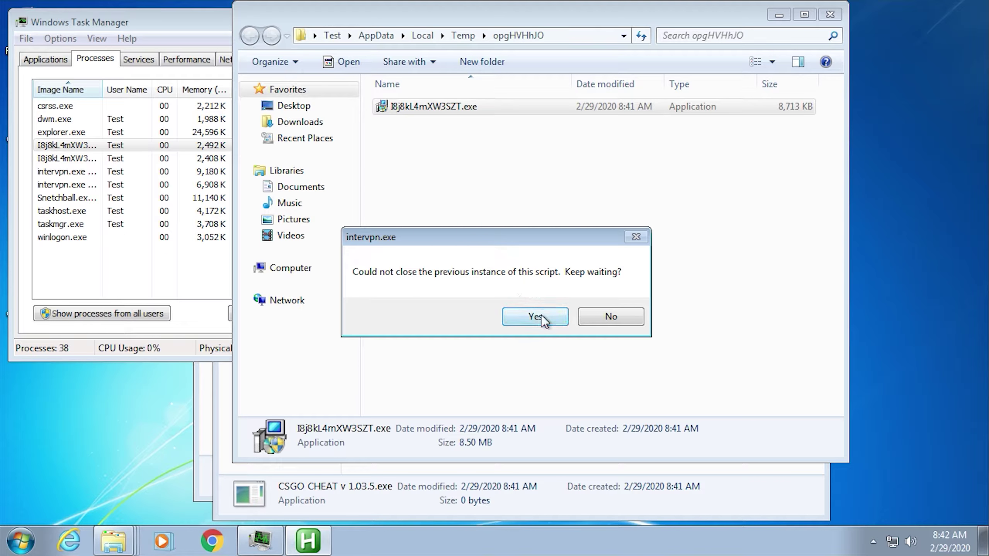
click(612, 318)
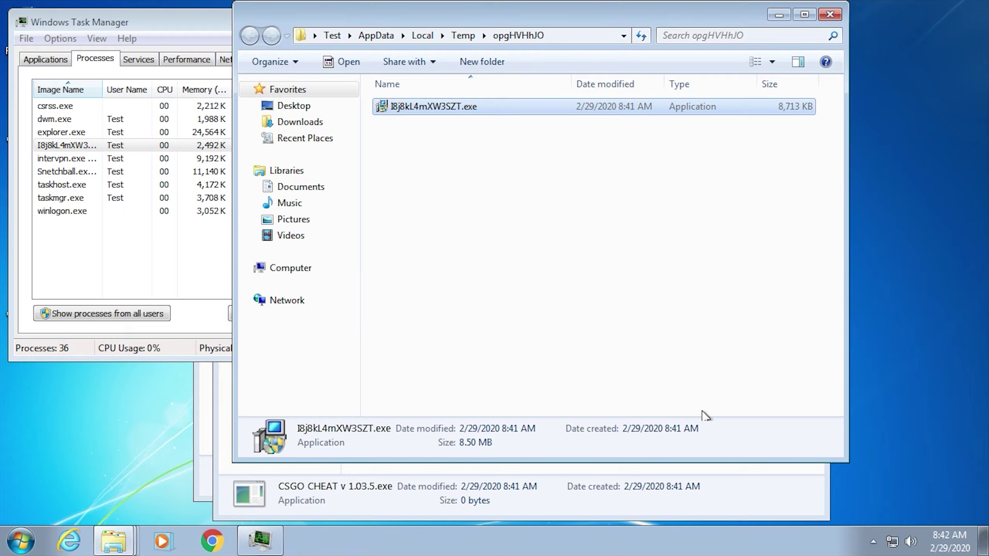
click(873, 542)
click(562, 368)
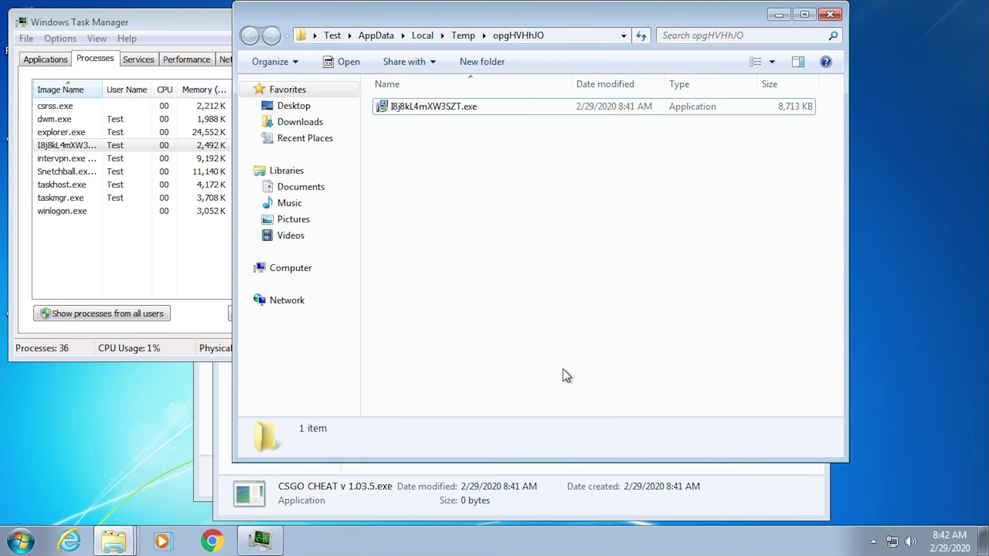
Step: Open Task Scheduler and review the Library's tasks plus its Microsoft and WPD folders
key(super)
text(task)
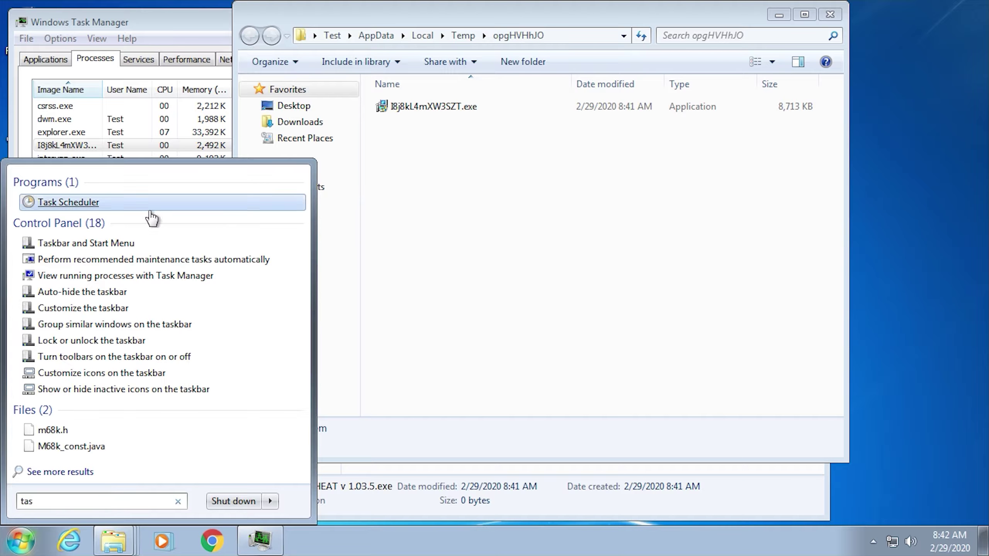
click(142, 206)
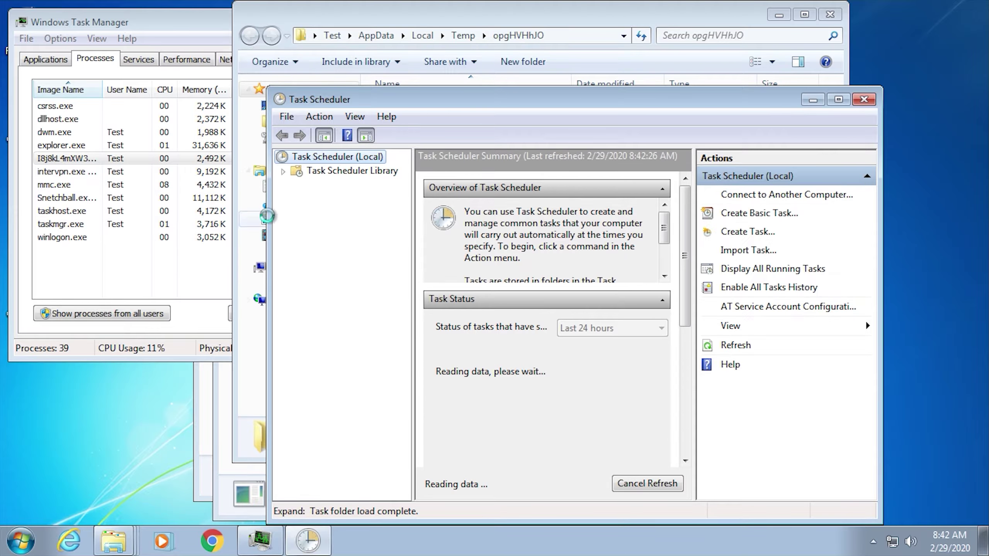
click(375, 174)
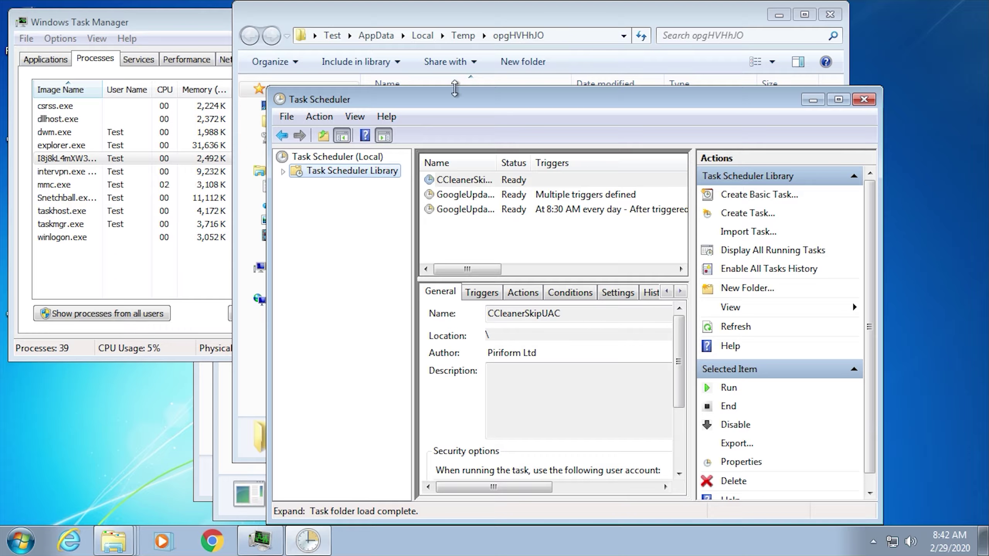
double_click(303, 177)
click(335, 185)
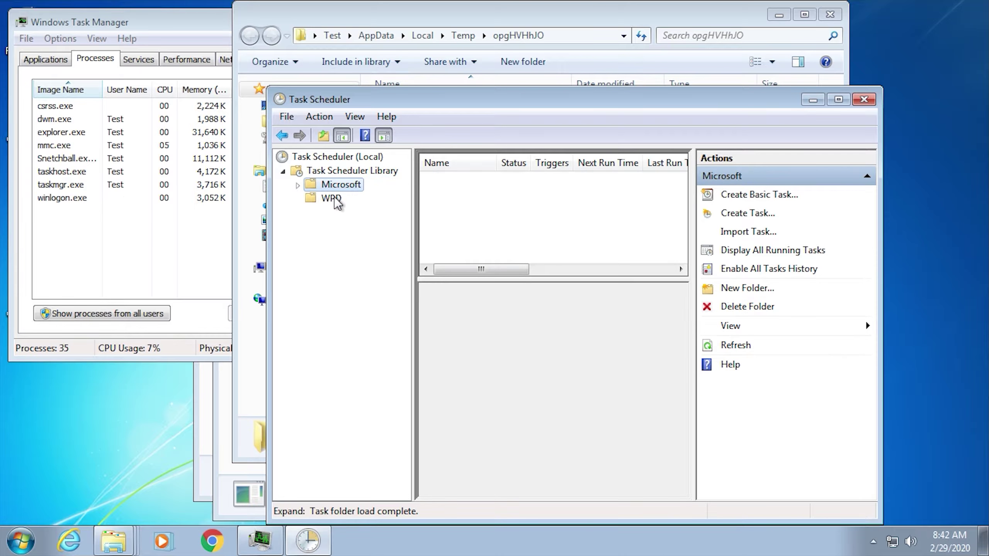
click(332, 197)
click(374, 172)
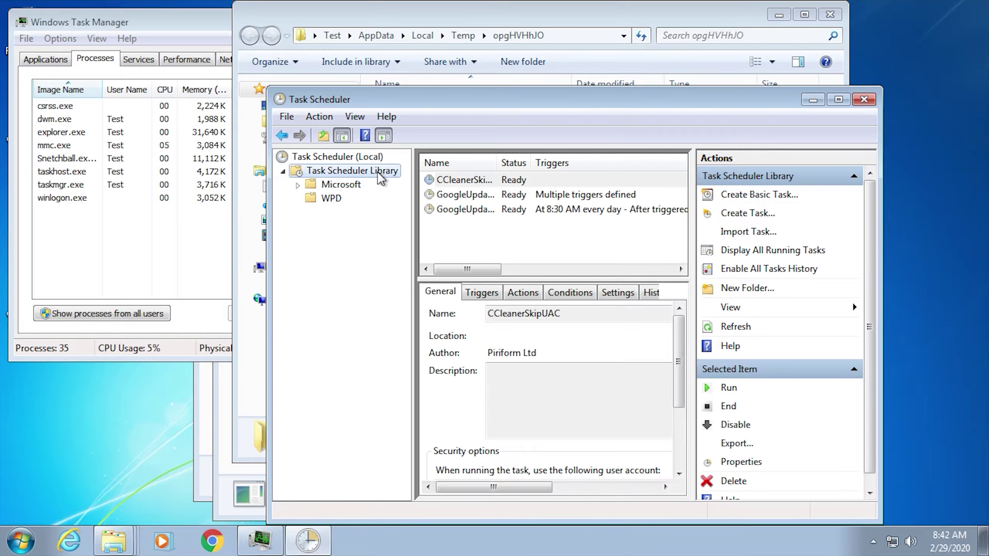
Step: In Explorer, navigate to Temp and open the ec0zgKI2F folder
drag(505, 102, 486, 262)
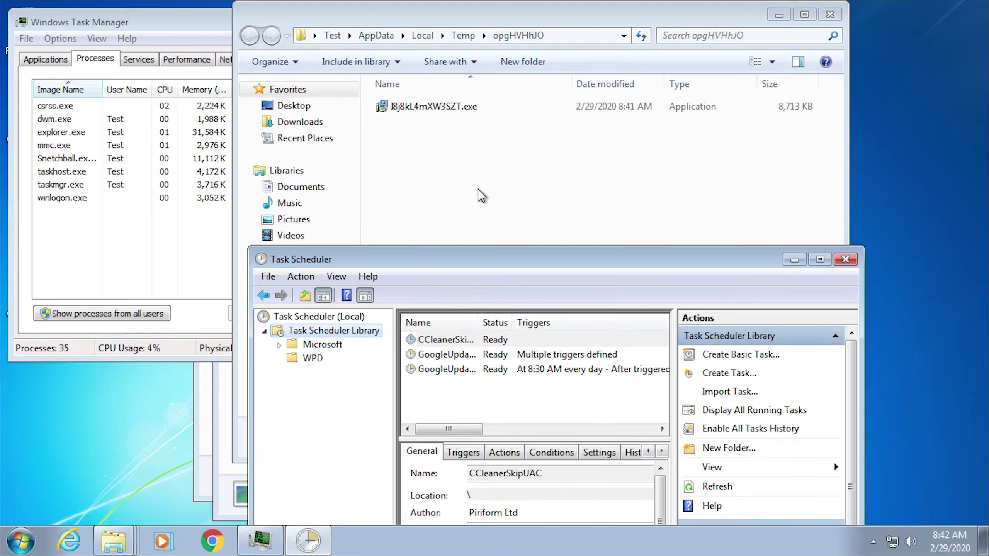
click(477, 143)
click(442, 35)
click(467, 135)
double_click(401, 106)
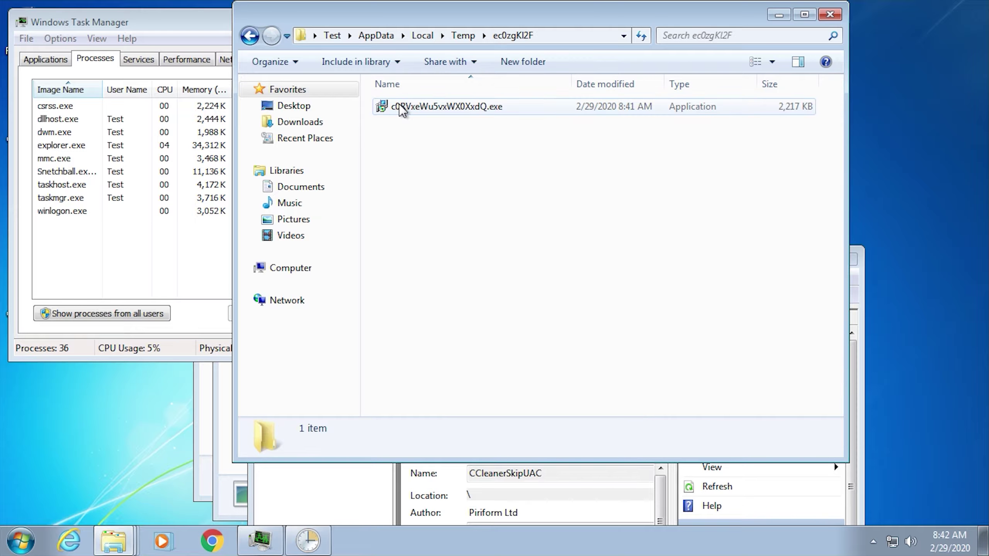
Step: Permanently delete everything in Temp, skipping the in-use debug log
key(BackSpace)
scroll(459, 206, down, 1)
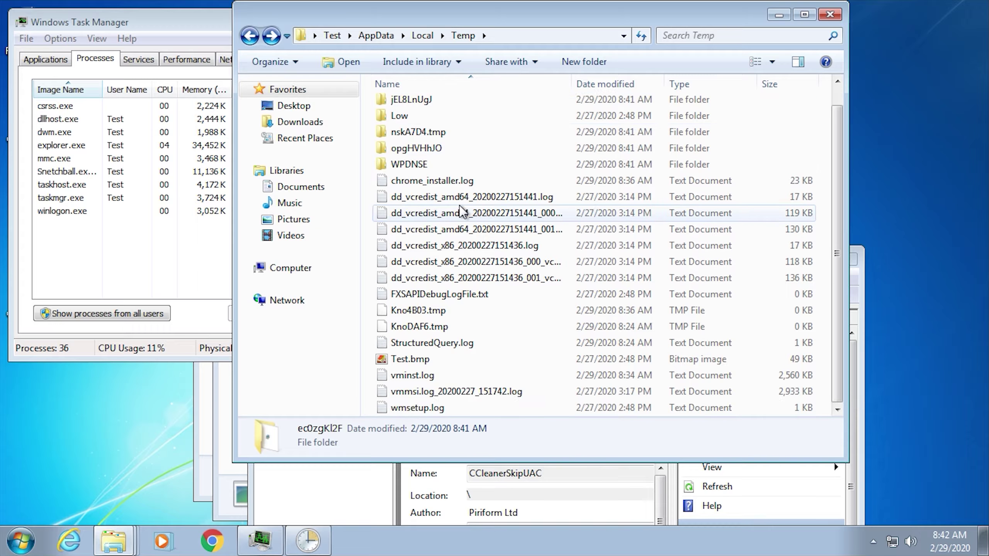
key(ctrl+a)
key(shift+Delete)
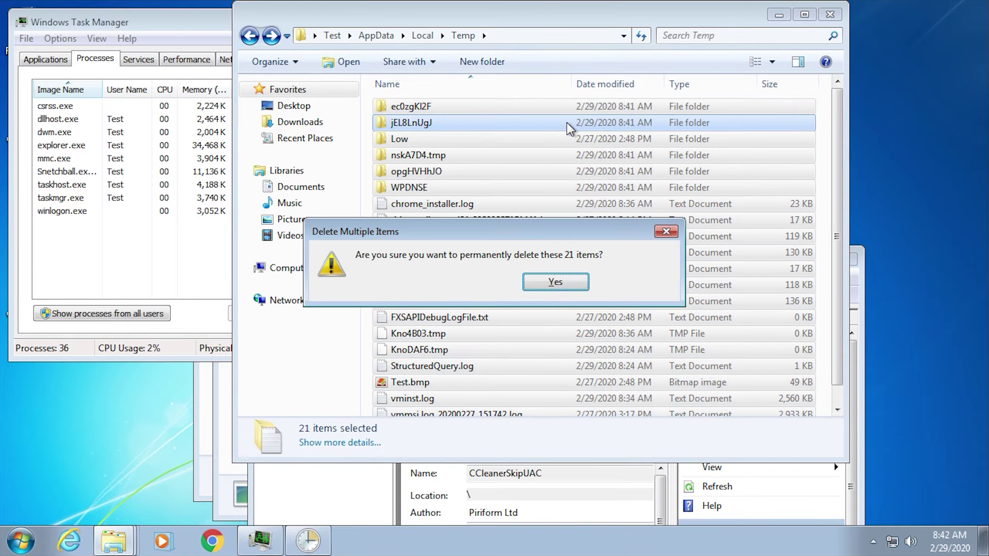
key(Return)
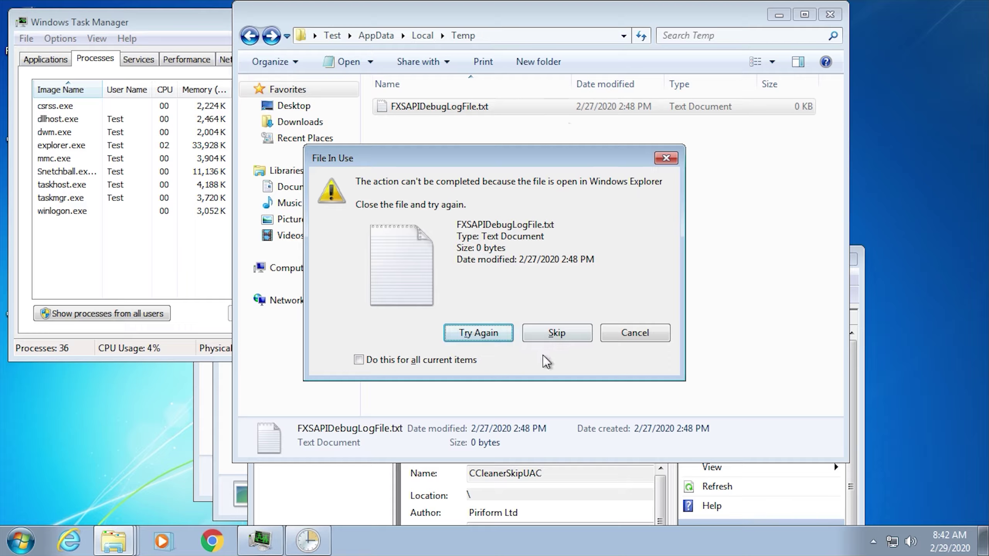
click(550, 337)
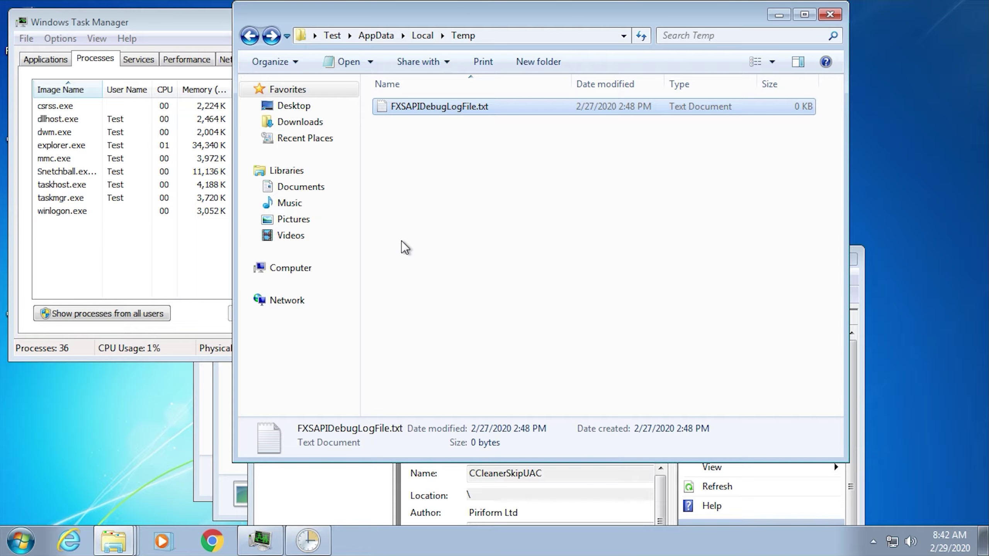
Step: Open Snetchball.exe's file location from Task Manager and enter its Machines subfolder
key(super)
key(super)
click(131, 171)
right_click(133, 169)
key(Escape)
click(115, 158)
right_click(114, 156)
click(206, 172)
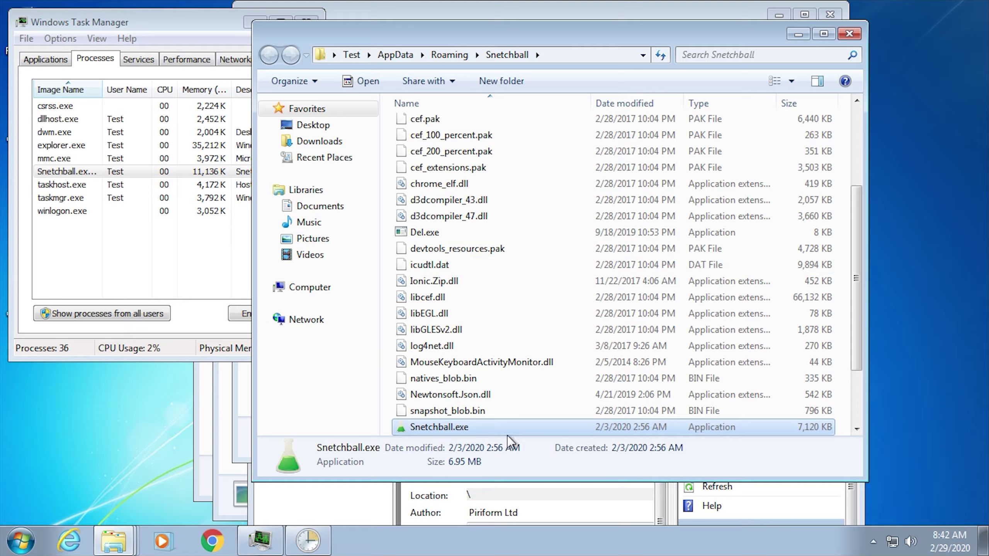
scroll(506, 424, up, 3)
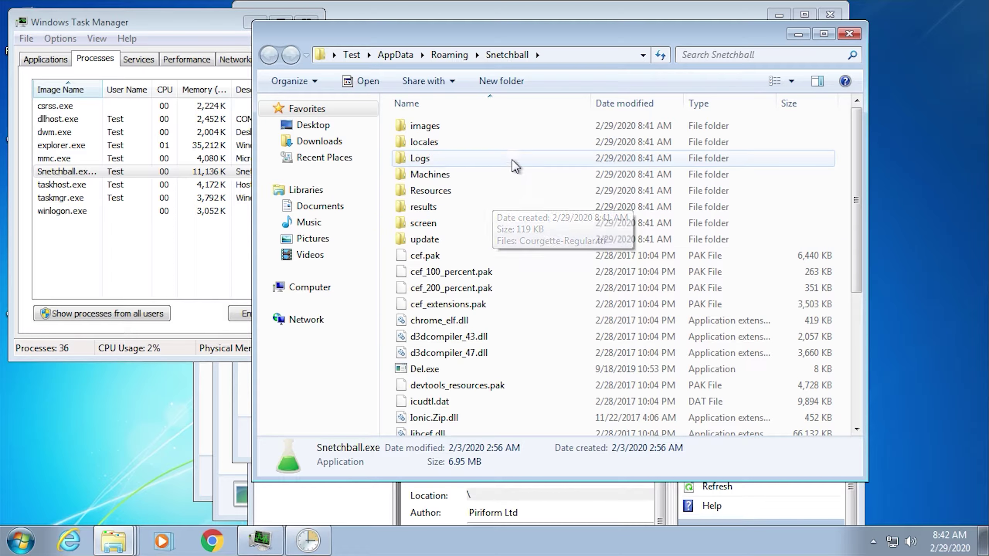
double_click(458, 180)
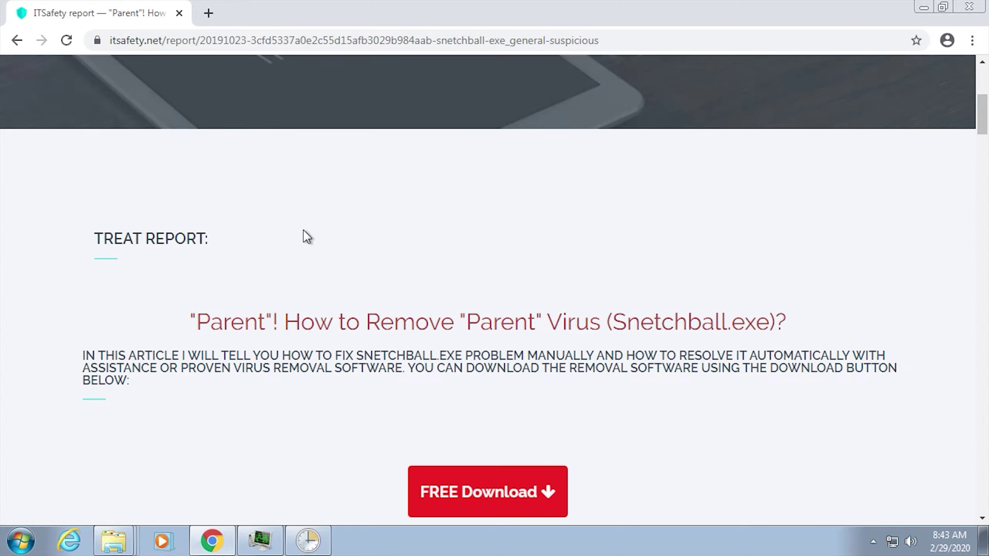
scroll(306, 236, down, 5)
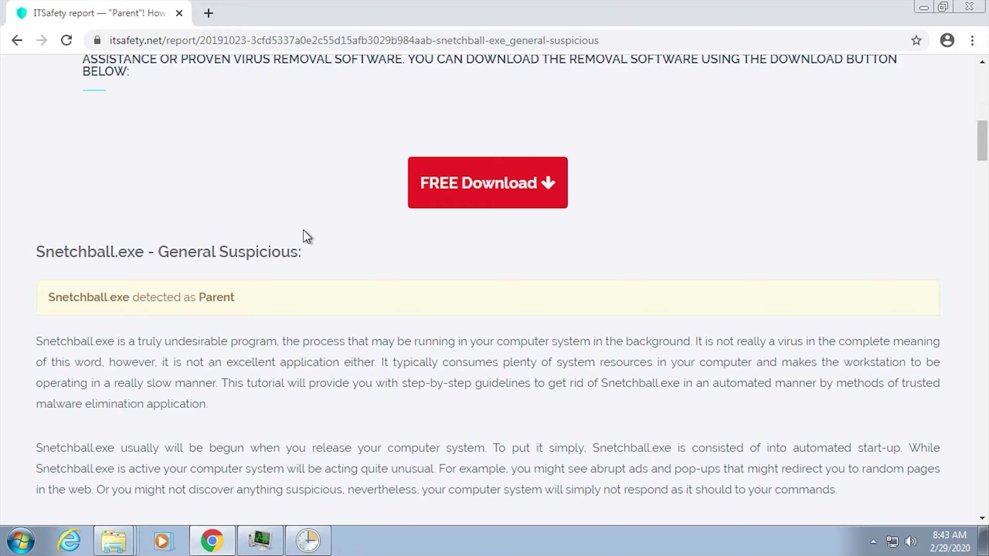
Step: Scroll through the ITSafety Snetchball.exe report down to its Technical Information section
scroll(302, 230, down, 4)
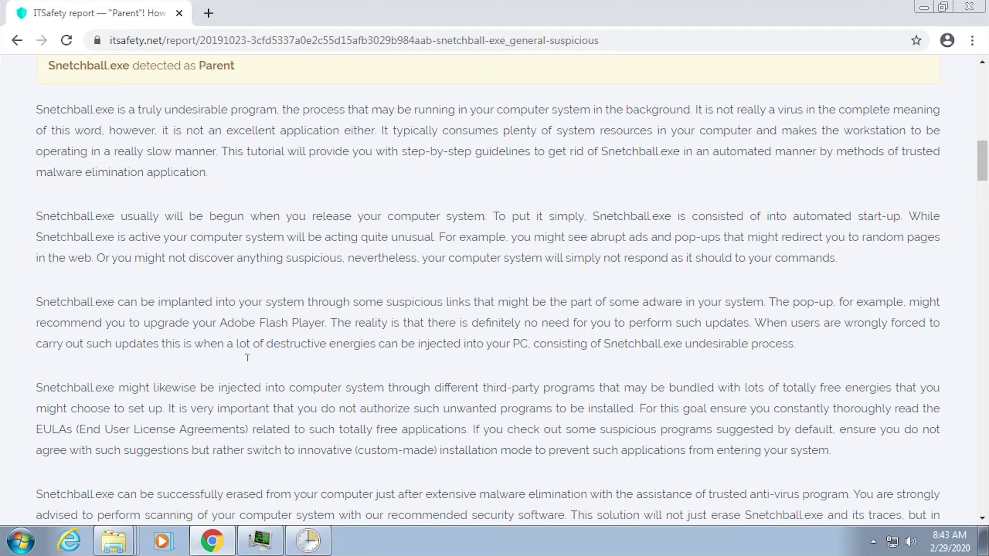
drag(229, 302, 278, 404)
scroll(279, 404, down, 7)
scroll(279, 404, up, 3)
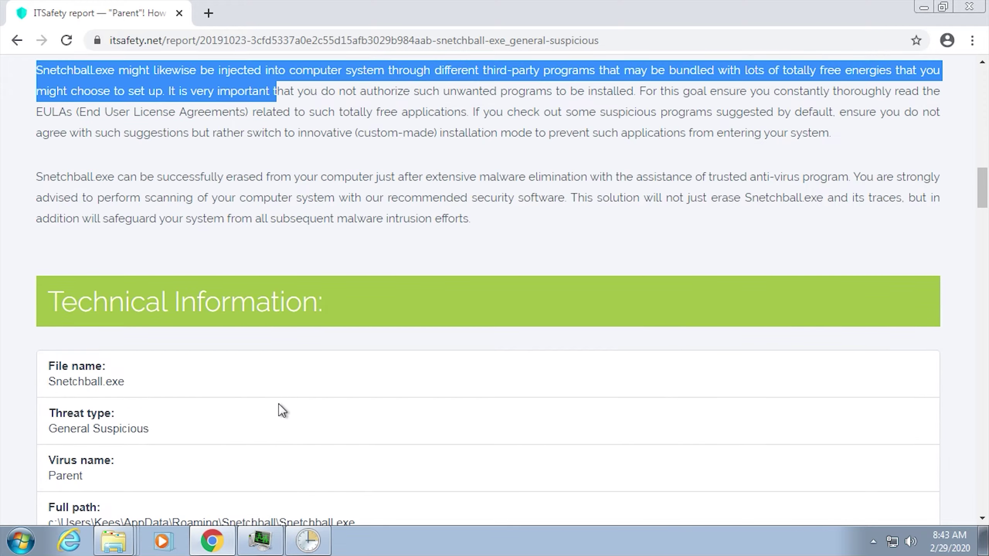
Step: Open the ANY.RUN Snetchball.exe report, then search 'virustotal' in a new tab and open VirusTotal
key(alt+Left)
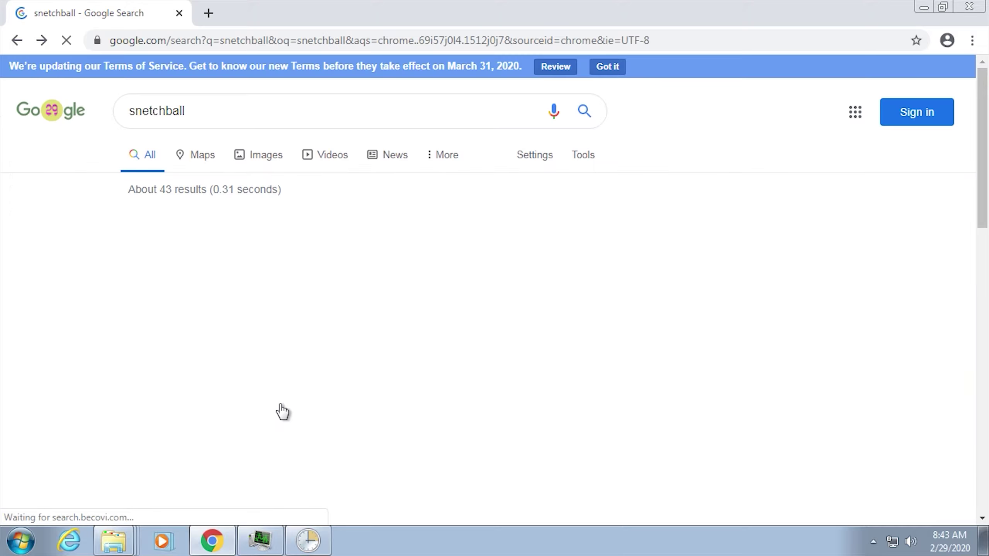
click(236, 335)
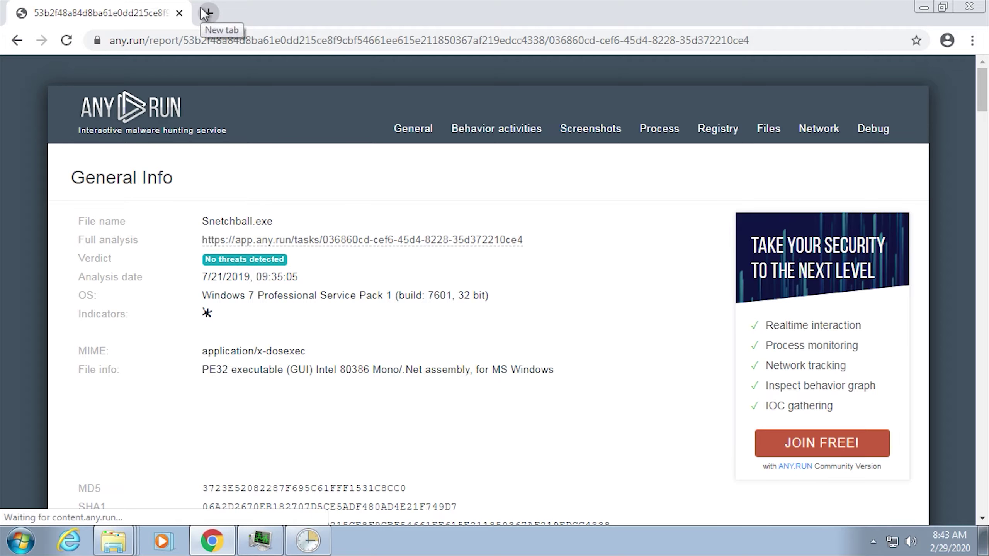
click(207, 13)
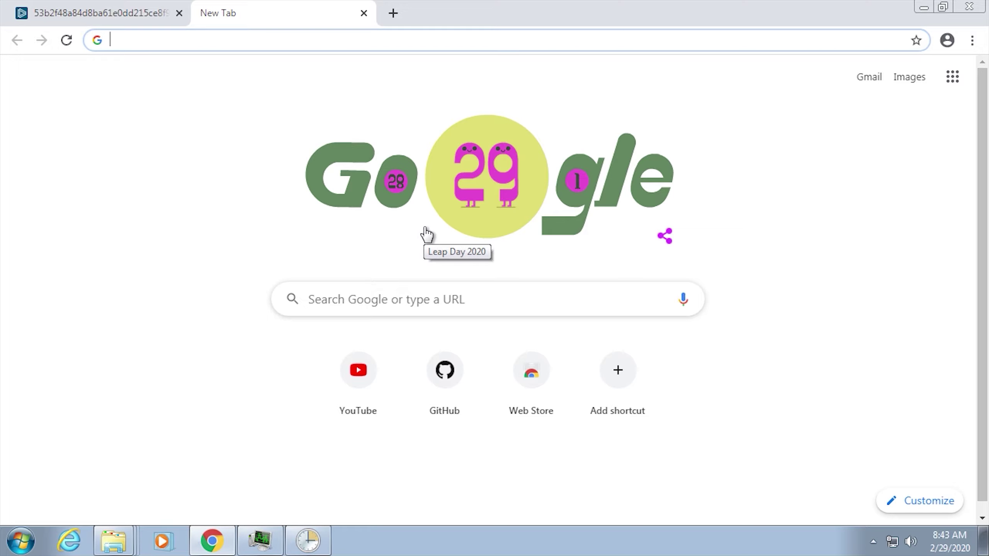
text(virustotal)
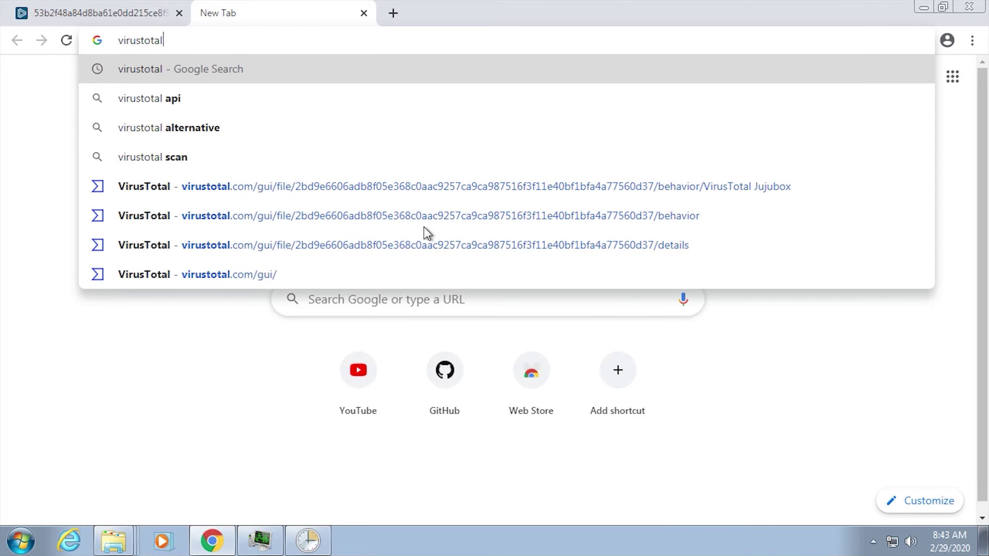
key(Return)
scroll(199, 336, down, 5)
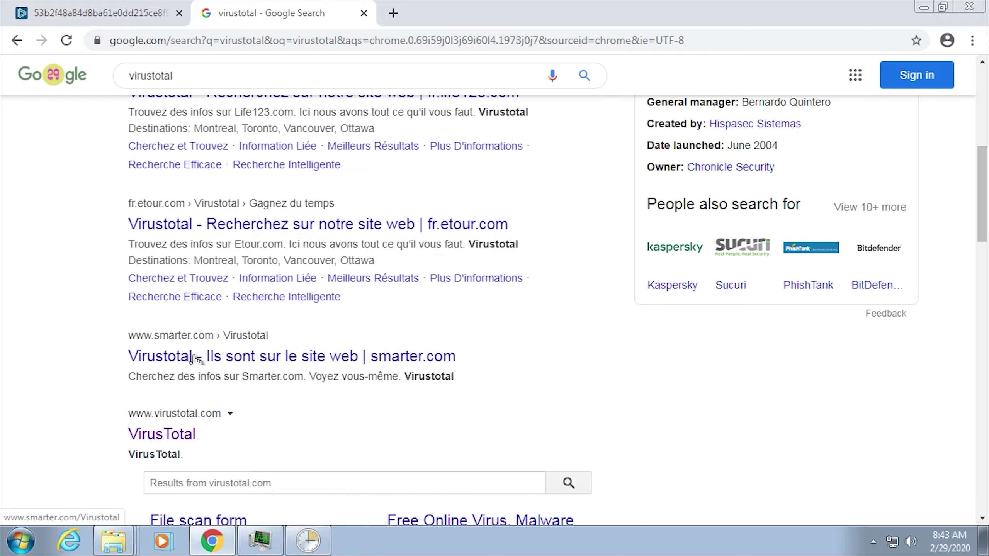
click(178, 439)
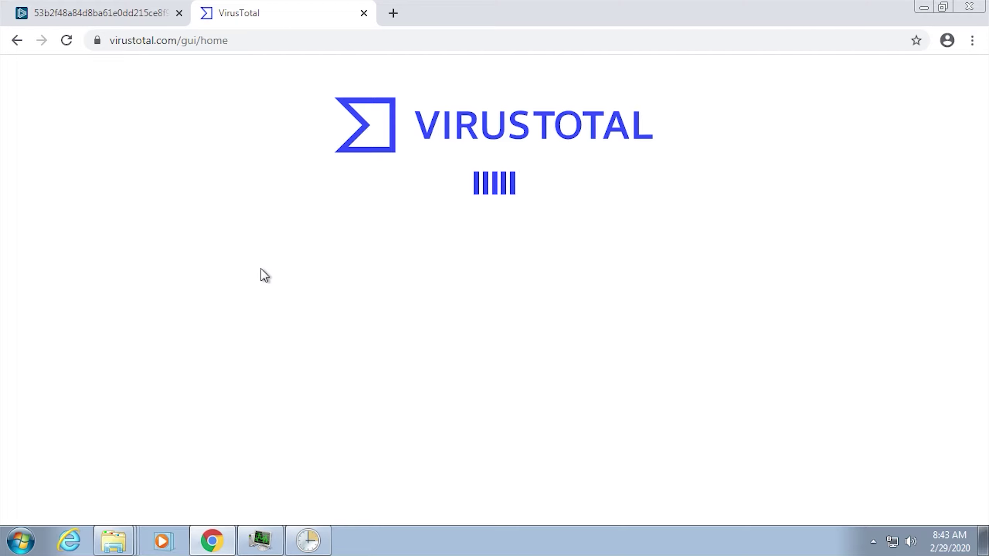
Step: Load English Wikipedia's Main Page via wikipedia.com in a third tab
click(393, 15)
text(wikipedia.com)
key(Return)
scroll(468, 224, down, 6)
scroll(351, 213, up, 6)
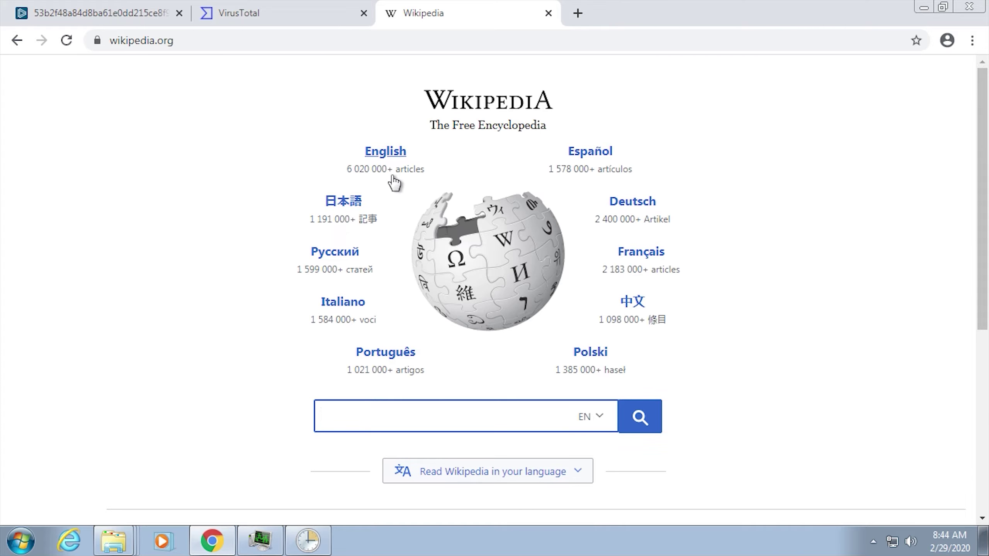
click(389, 172)
scroll(377, 199, down, 15)
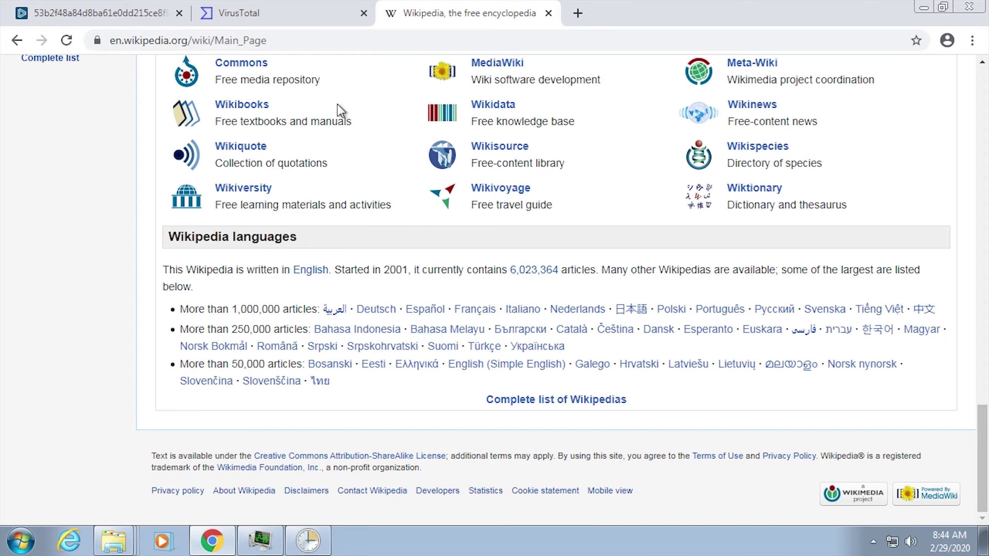
Step: On VirusTotal's upload page, browse Downloads for a sample file, then cancel the picker
click(294, 14)
scroll(513, 271, down, 2)
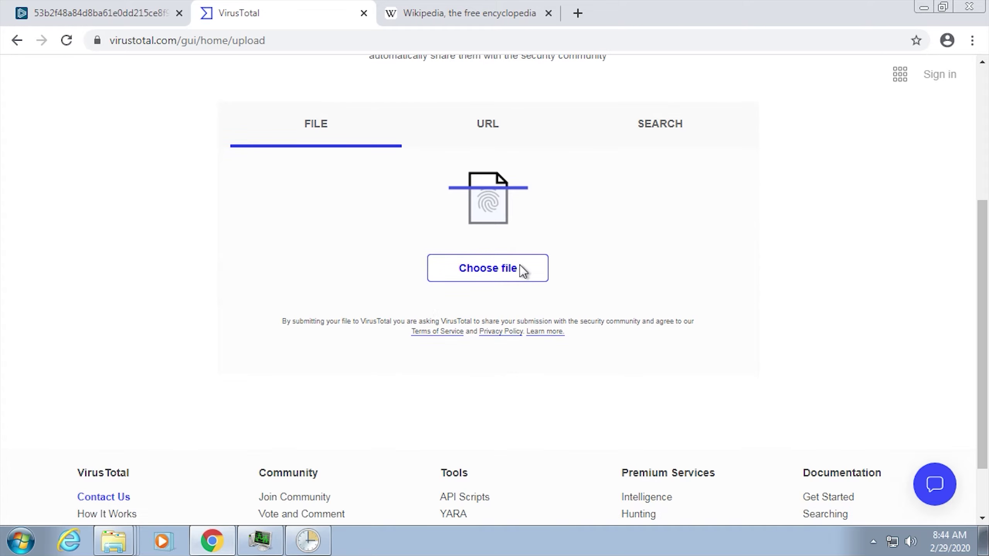
click(513, 270)
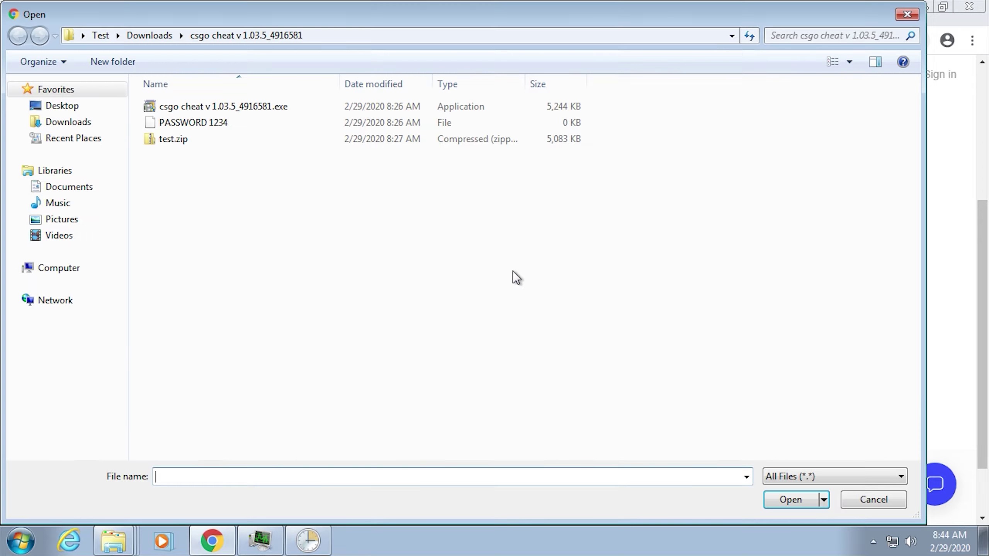
click(88, 125)
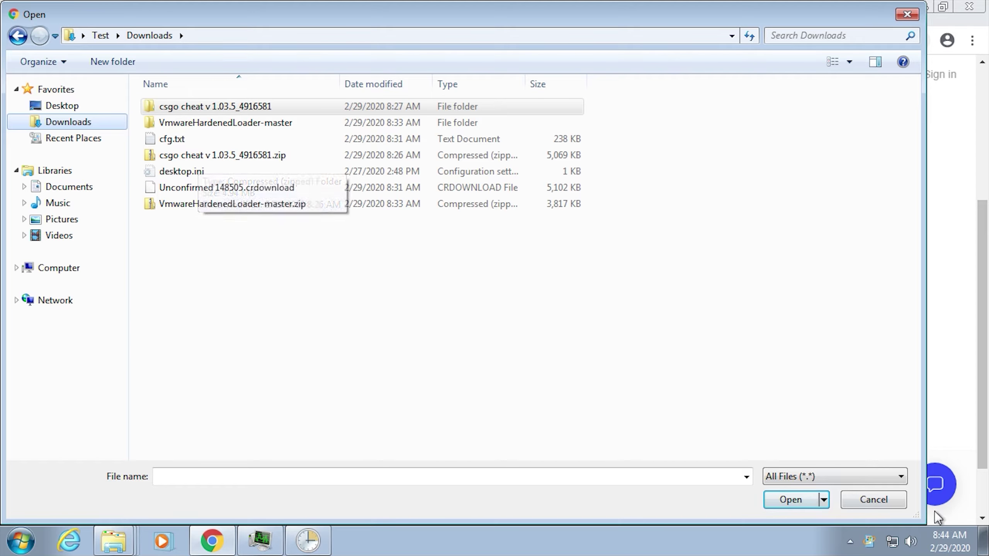
click(873, 500)
Step: Open the Snetchball app-data folder and look inside its images, screen, results and update subfolders
right_click(121, 531)
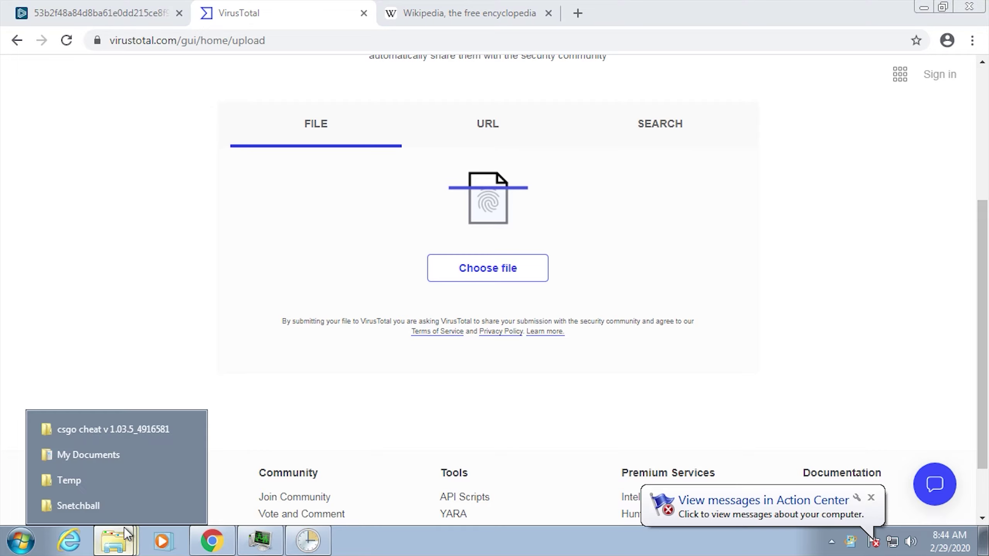
click(98, 503)
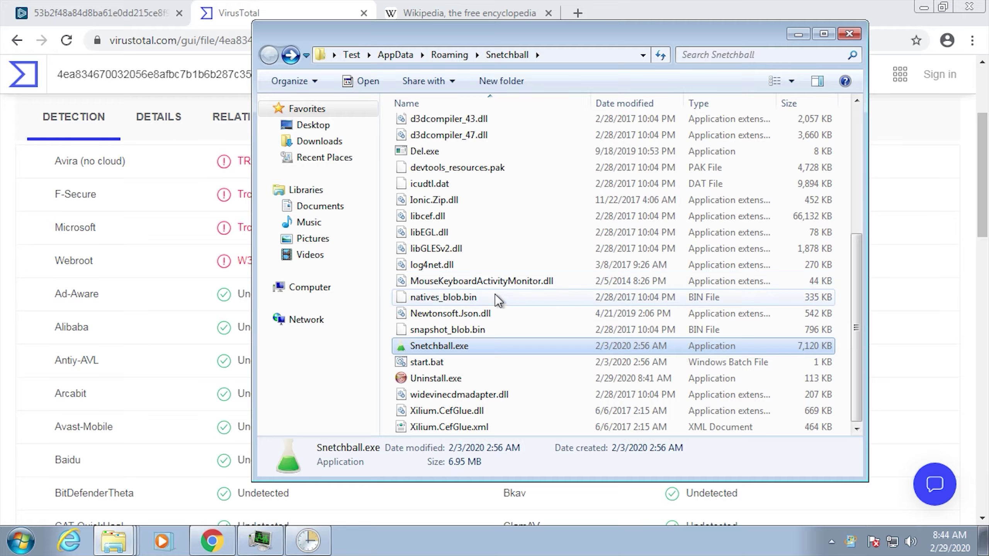
scroll(541, 261, up, 7)
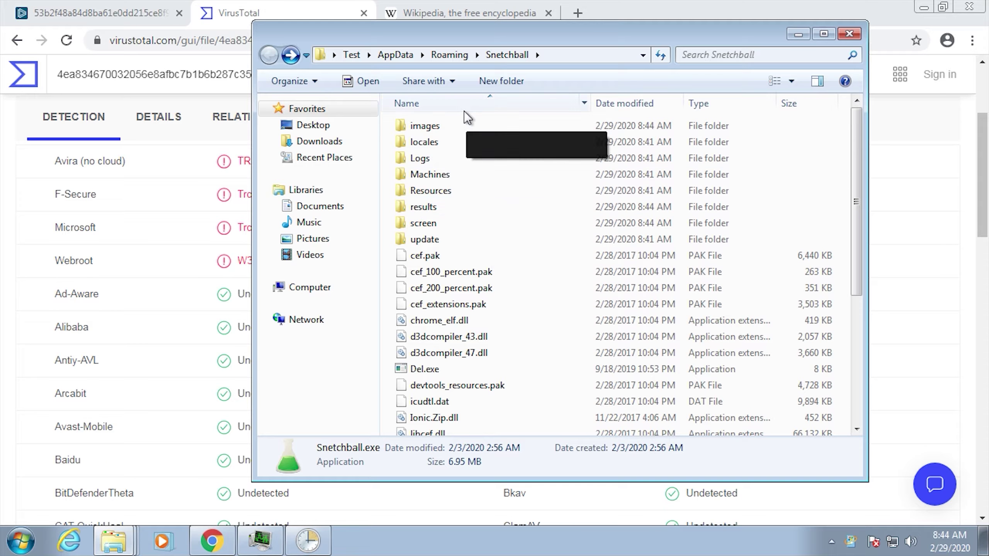
double_click(440, 132)
key(BackSpace)
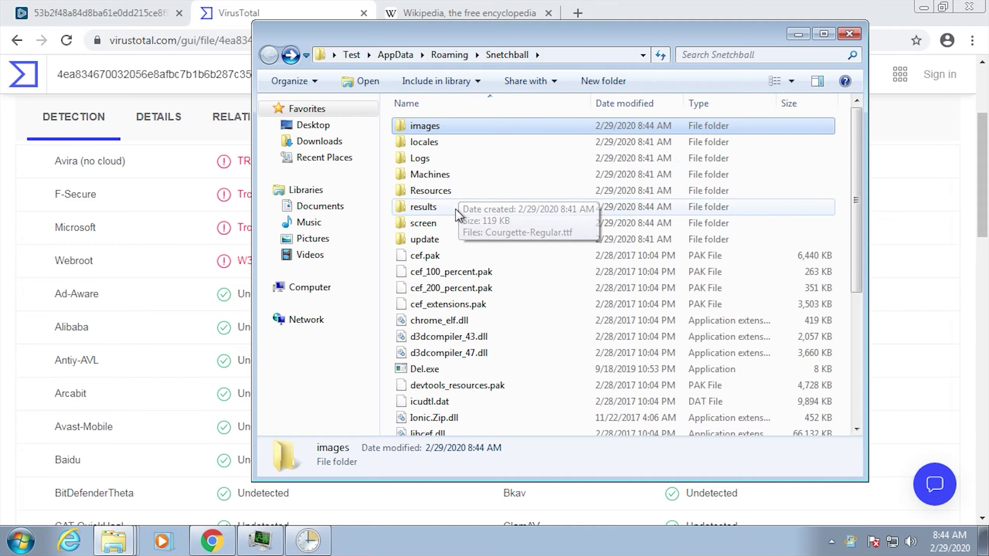
double_click(456, 218)
key(BackSpace)
double_click(440, 210)
key(BackSpace)
double_click(428, 239)
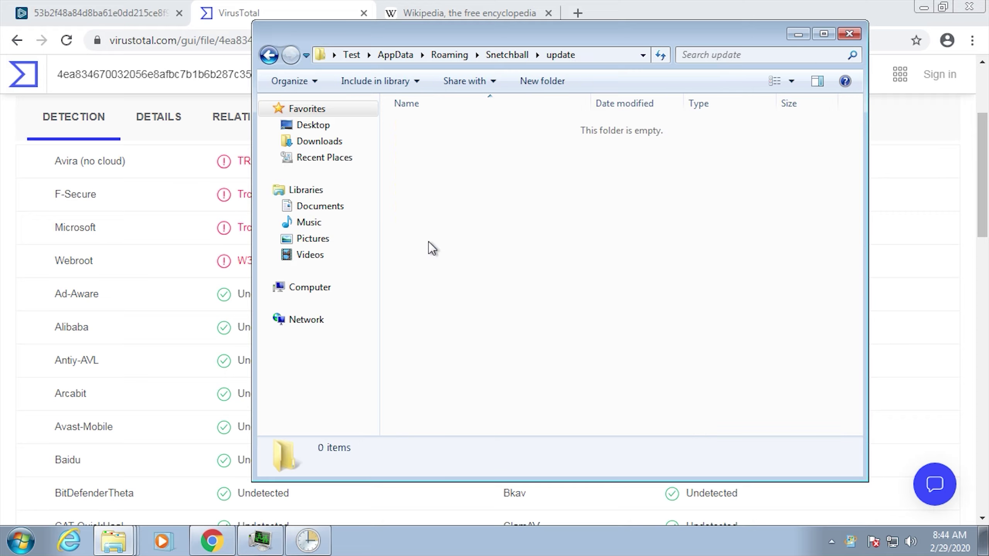
key(BackSpace)
Step: Read the start.bat script in an editor, then run the Snetchball Uninstall.exe
scroll(428, 241, down, 4)
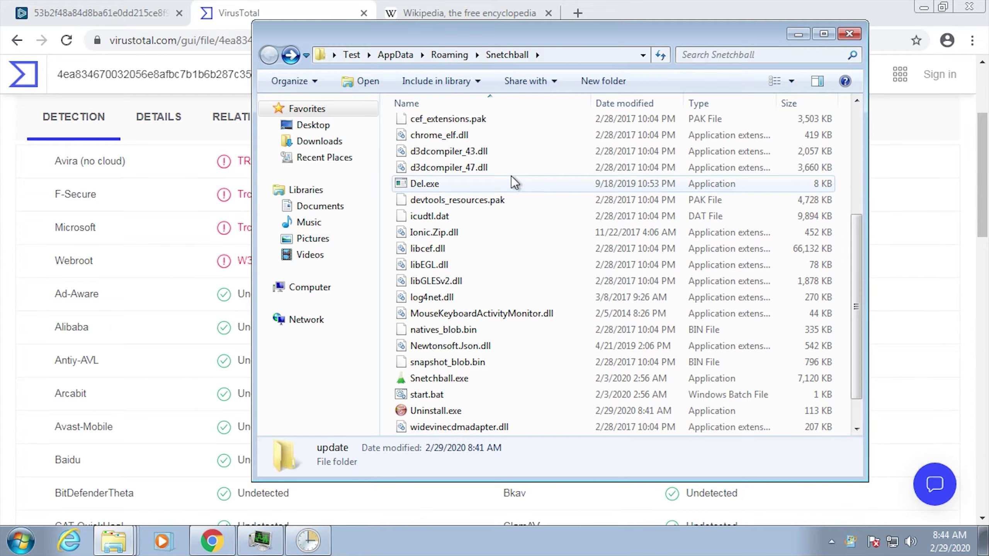
scroll(511, 360, down, 1)
right_click(511, 361)
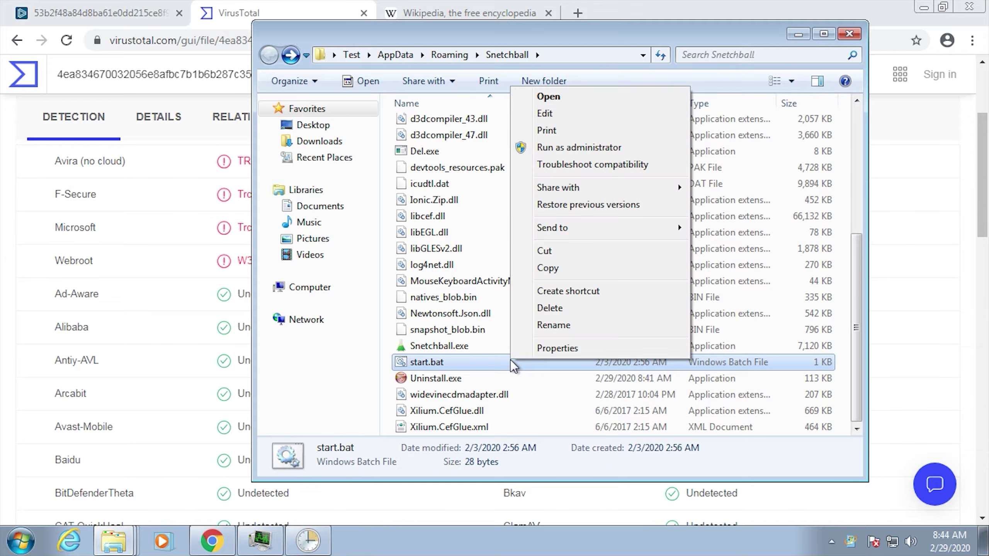
click(591, 112)
click(745, 174)
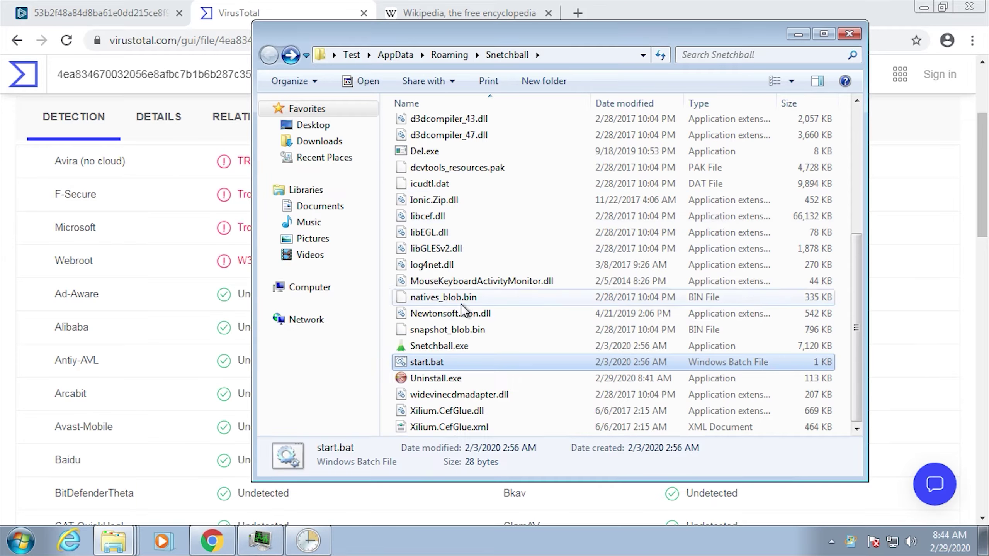
double_click(427, 362)
Step: Scroll through the Tencent HABO behaviour sections of the Snetchball.exe VirusTotal report
scroll(369, 191, up, 2)
click(345, 197)
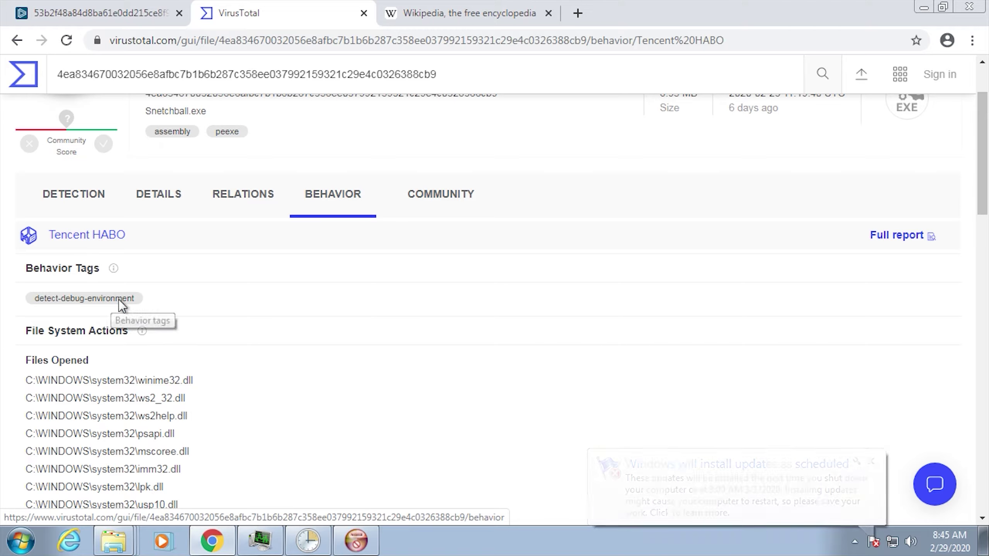
scroll(136, 289, down, 6)
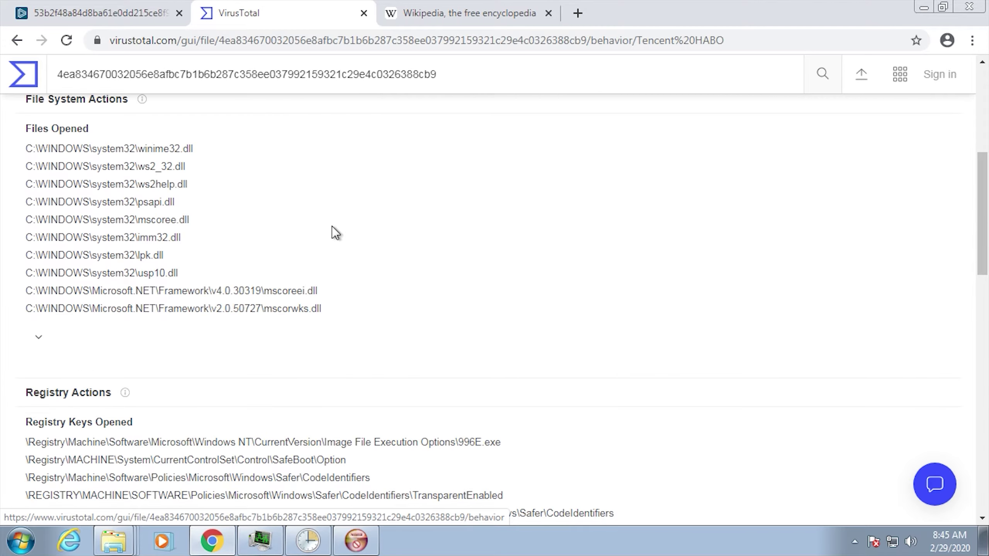
scroll(536, 246, down, 10)
scroll(536, 246, down, 6)
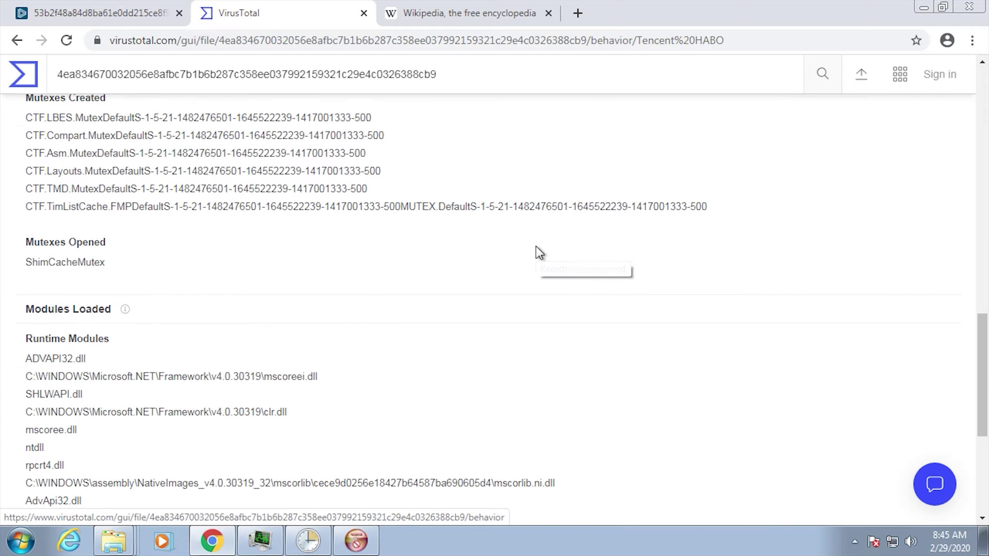
scroll(84, 278, down, 4)
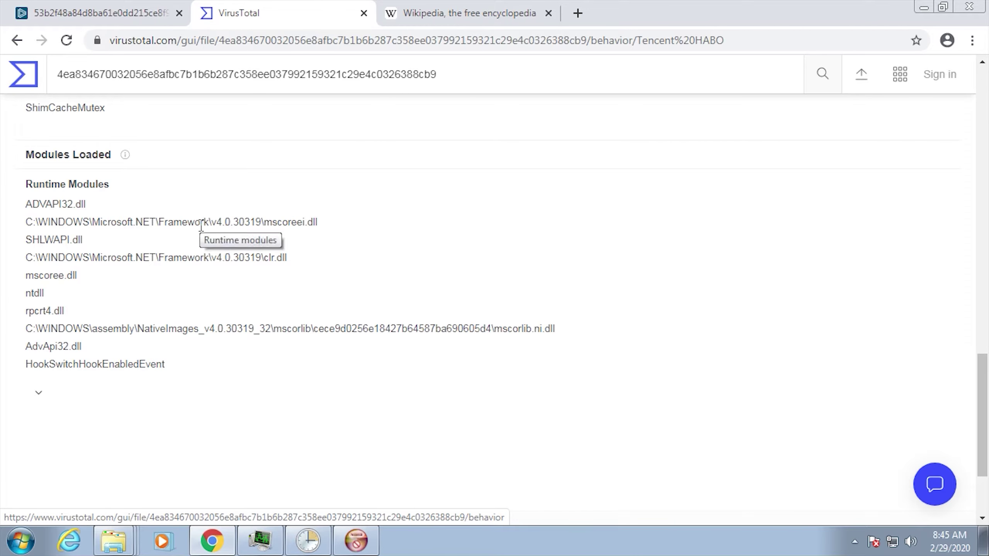
scroll(200, 226, up, 10)
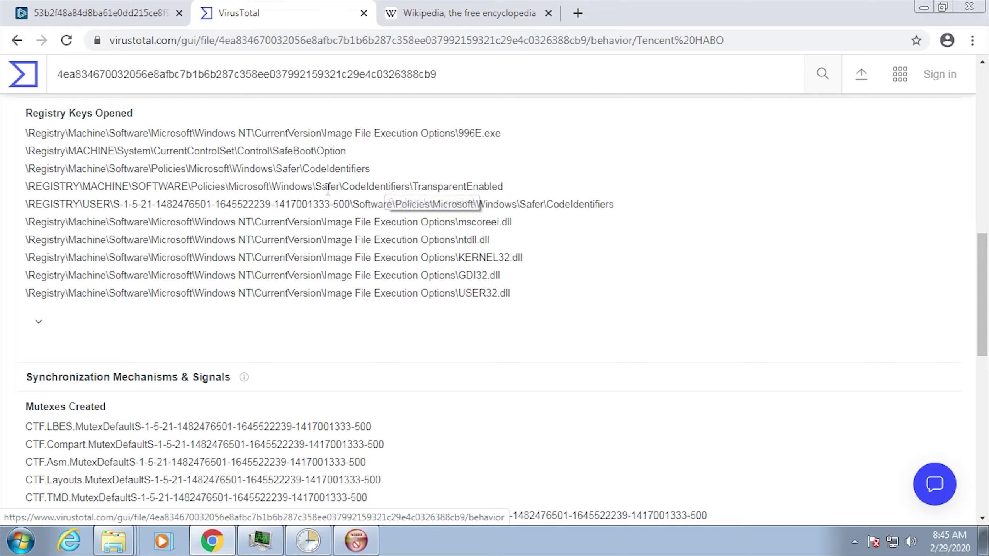
scroll(328, 189, up, 6)
Step: Bring the finished Snetchball Uninstall dialog forward and close it
click(364, 544)
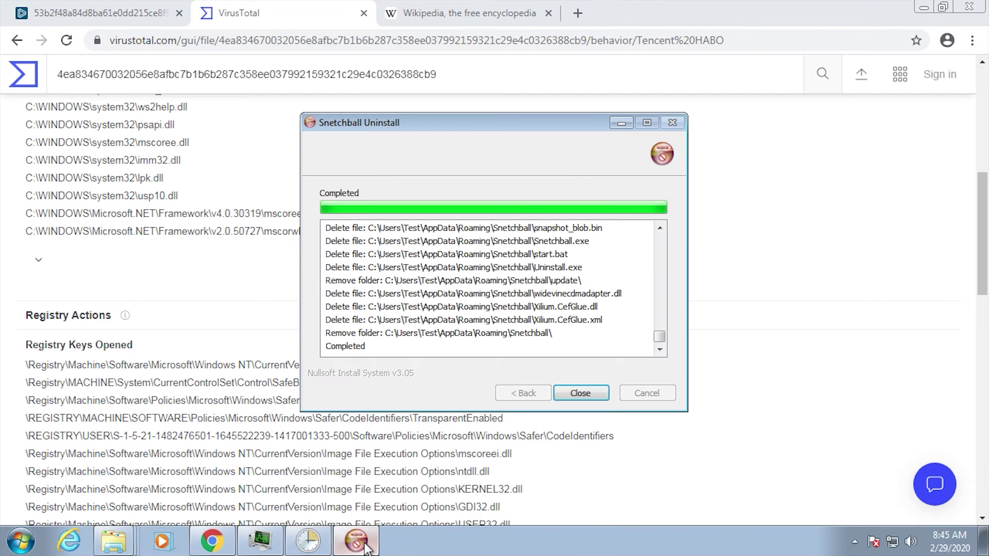
click(580, 394)
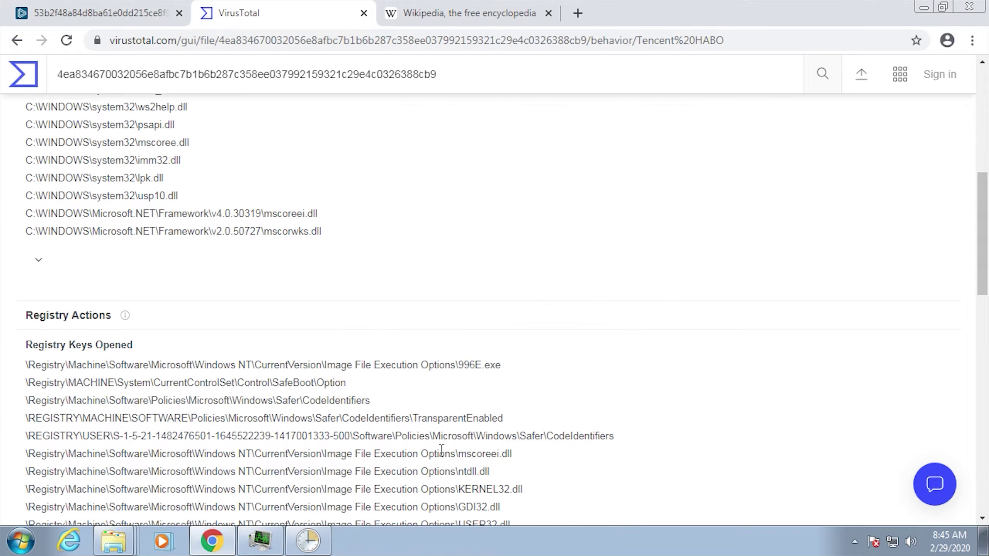
Step: Close the debug log, then check Local\Programs\Common and AppData\LocalLow\Microsoft for leftovers
click(736, 184)
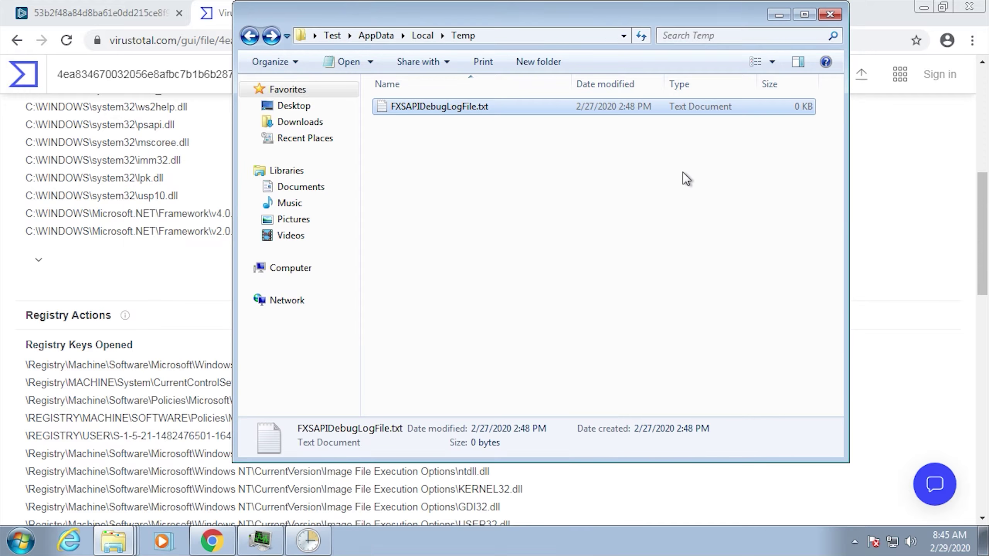
click(423, 38)
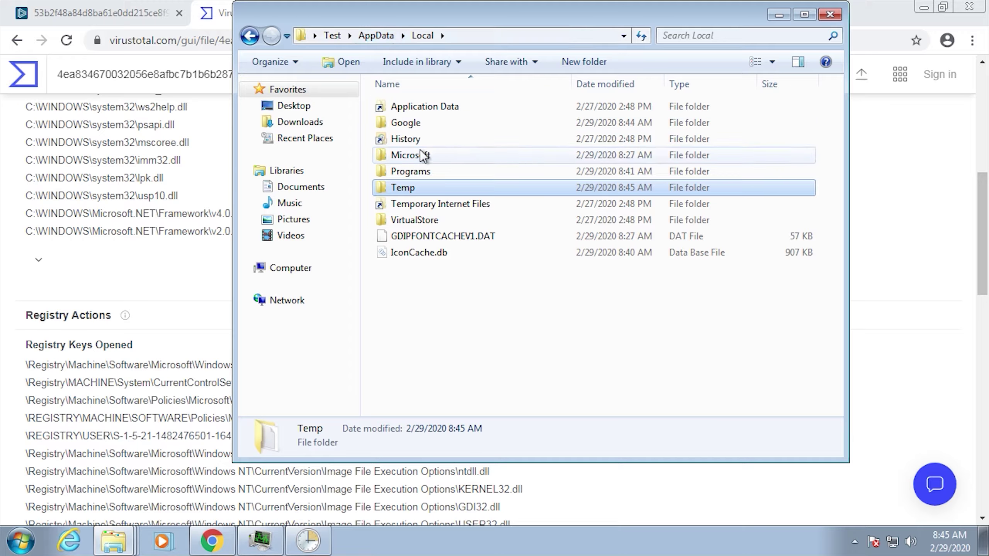
double_click(419, 173)
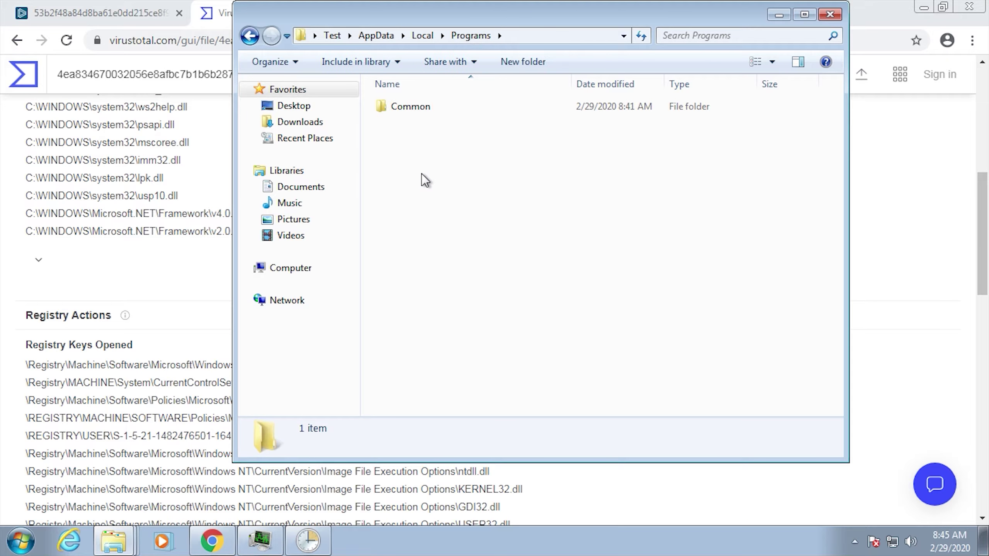
double_click(526, 112)
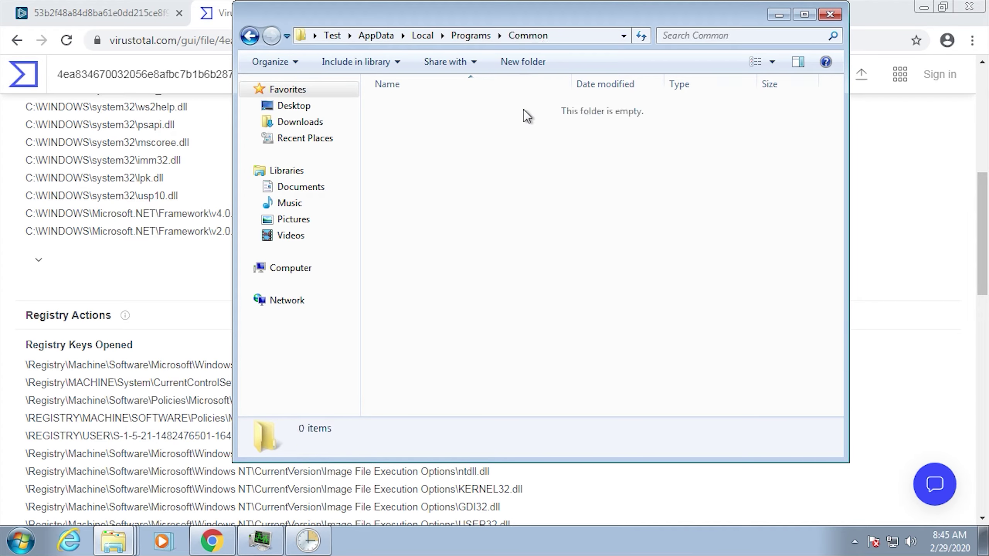
click(376, 35)
double_click(429, 121)
double_click(461, 107)
key(BackSpace)
key(BackSpace)
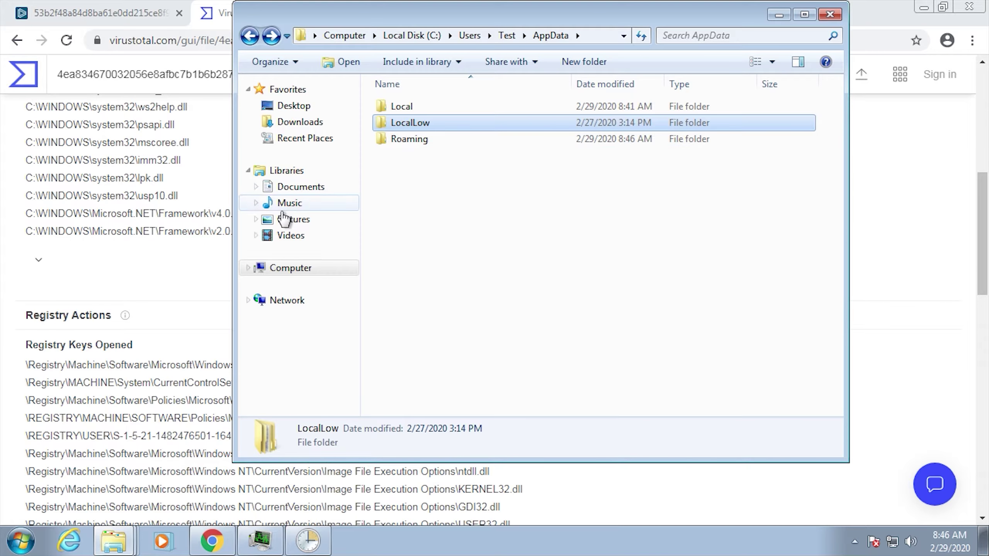
Step: Find the Inter VPN folder under Program Files (x86) on Local Disk (C:) and launch vpnpro.exe
click(297, 268)
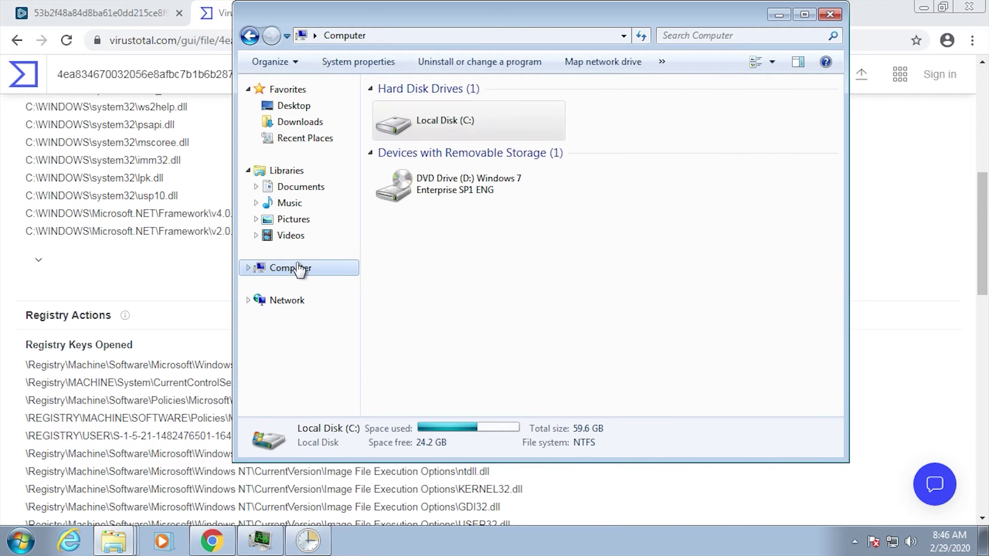
double_click(445, 120)
key(super)
text(intervpn)
key(super)
key(super)
key(super)
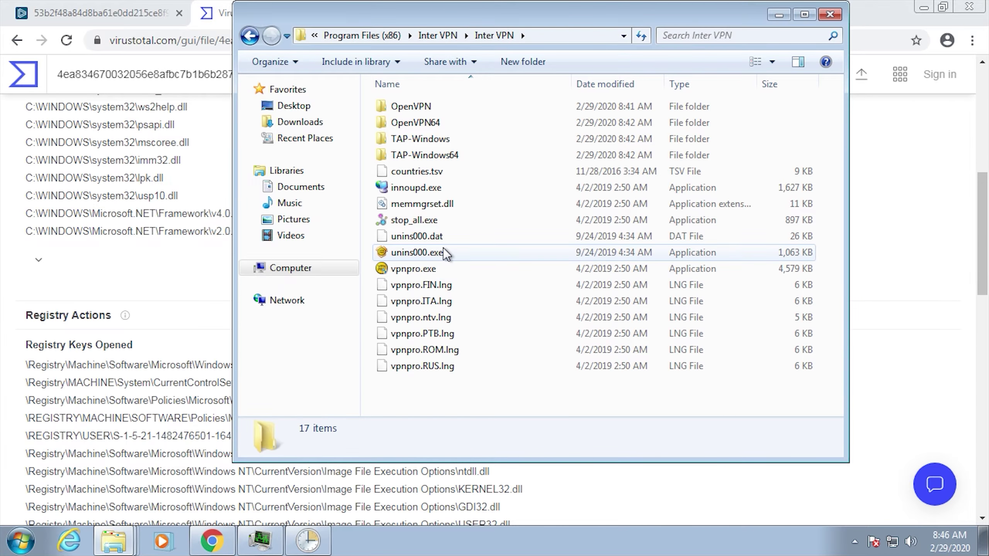
double_click(434, 273)
Step: Allow VPN PRO through UAC and start connecting to United Arab Emirates
click(622, 279)
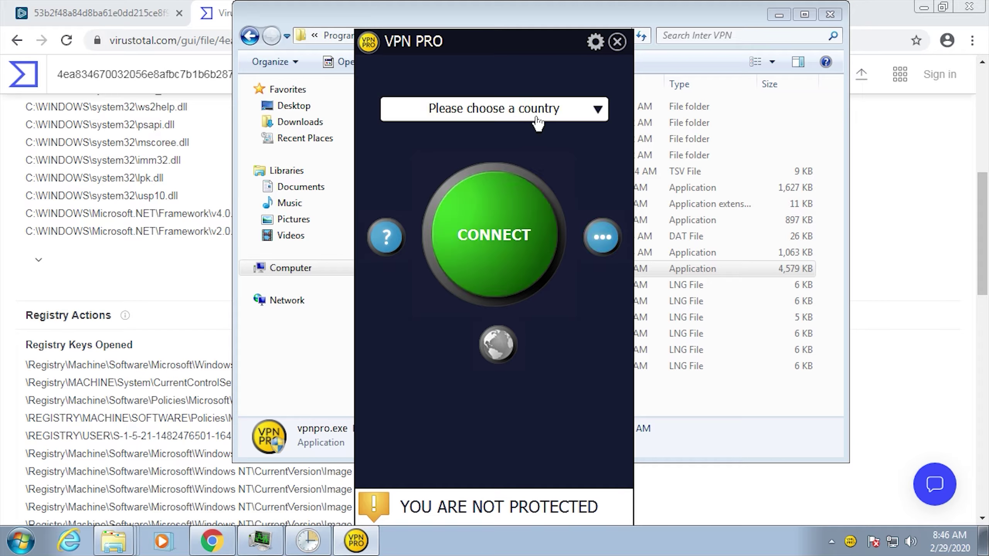
click(537, 114)
click(491, 173)
click(495, 220)
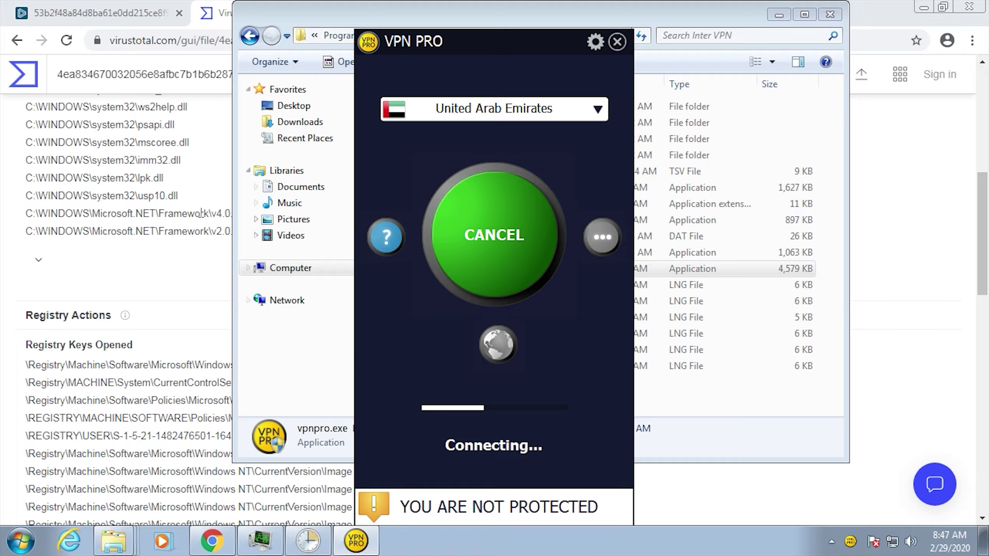
Step: Search 'whatismyip' in a new Chrome tab to check the current IP address
click(218, 59)
click(584, 19)
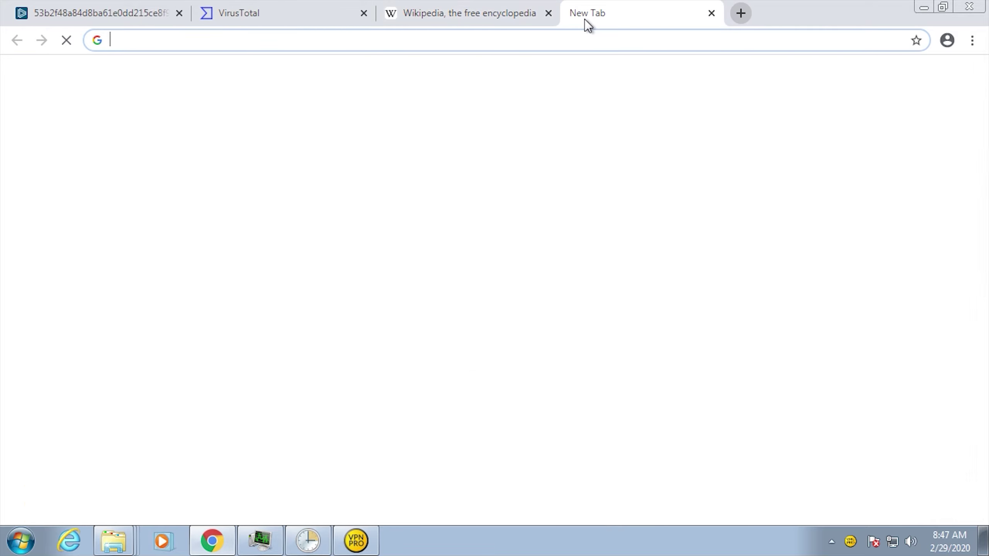
text(w)
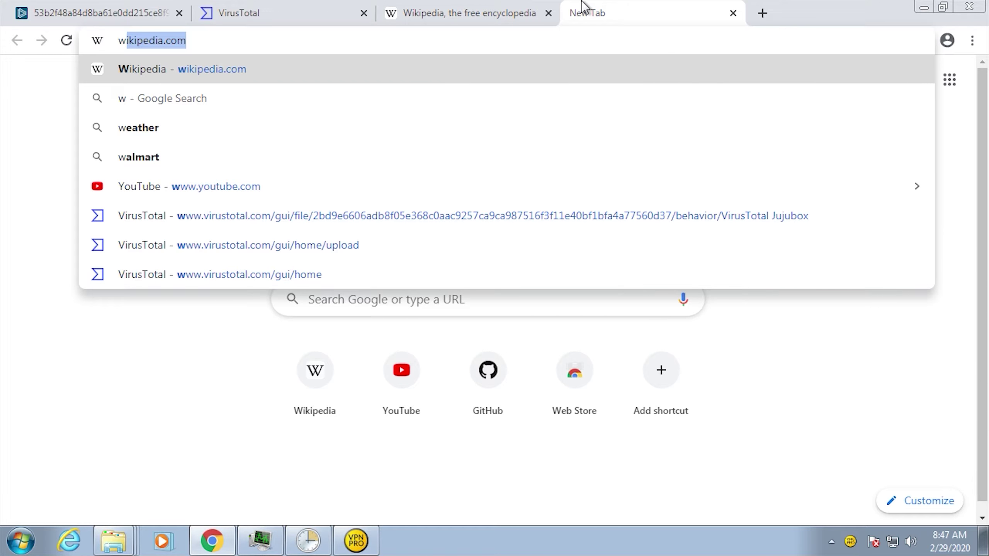
click(286, 44)
key(ctrl+shift+Left)
key(ctrl+shift+Left)
text(whatismyip&oq=whatismyip)
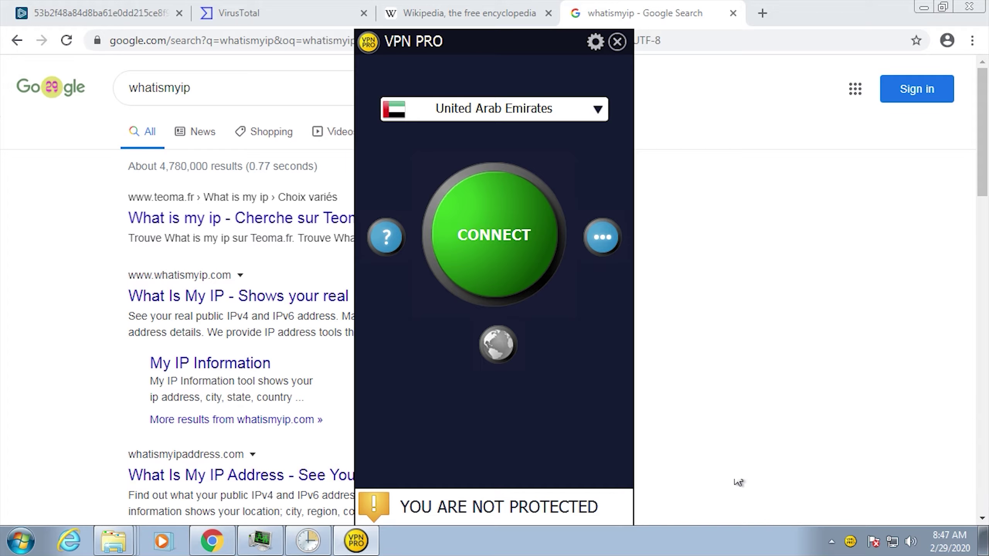
Step: Dismiss the VPN PRO error, untick 'Start VPN PRO with windows' in Settings, and close VPN PRO
click(612, 244)
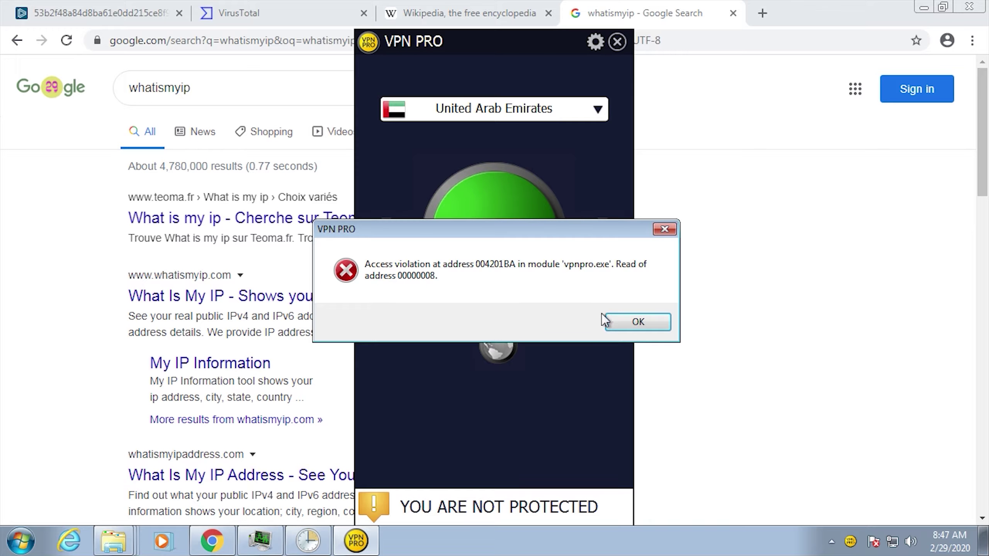
click(623, 323)
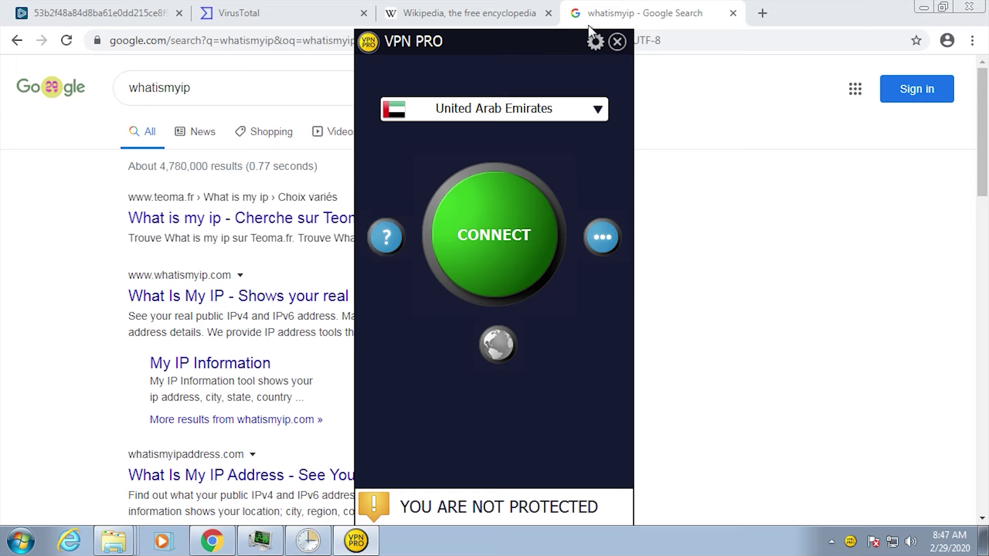
click(593, 42)
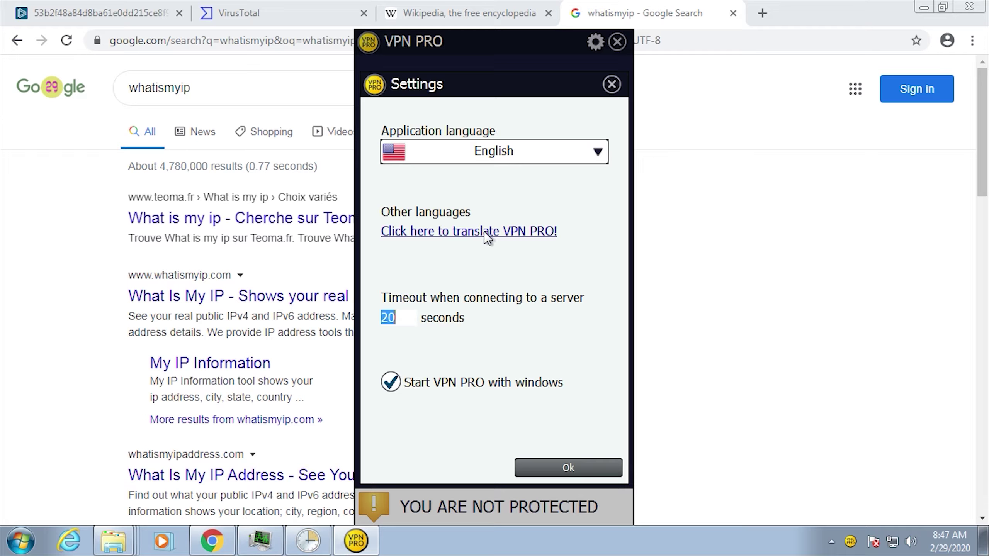
click(399, 384)
click(556, 465)
click(623, 46)
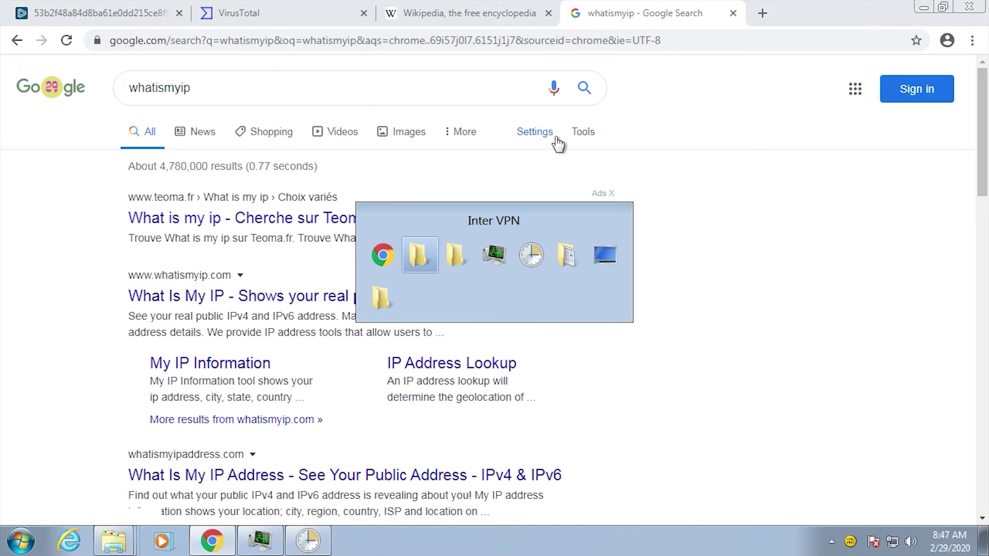
Step: Run unins000.exe, allow it through UAC, and uninstall VPN PRO
click(431, 257)
double_click(431, 257)
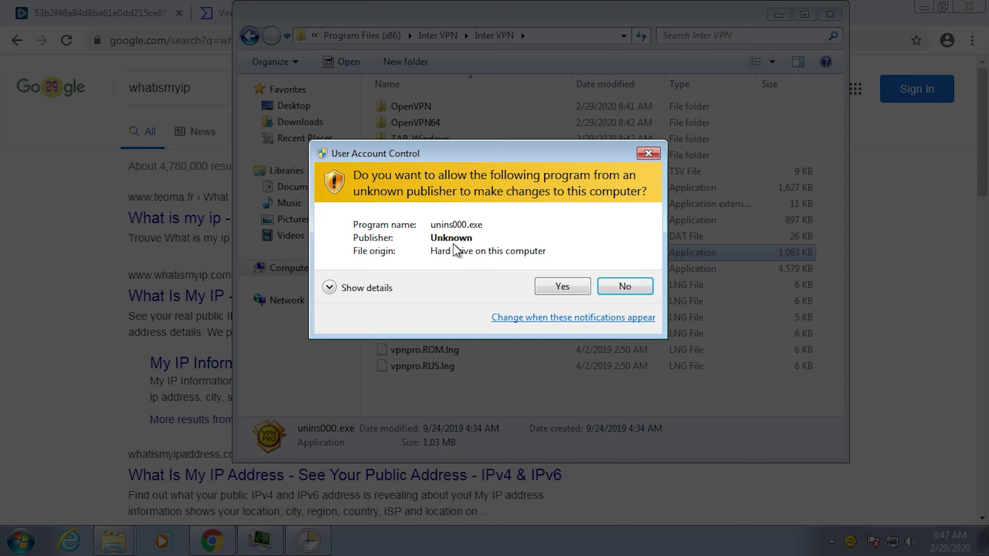
click(575, 292)
click(549, 320)
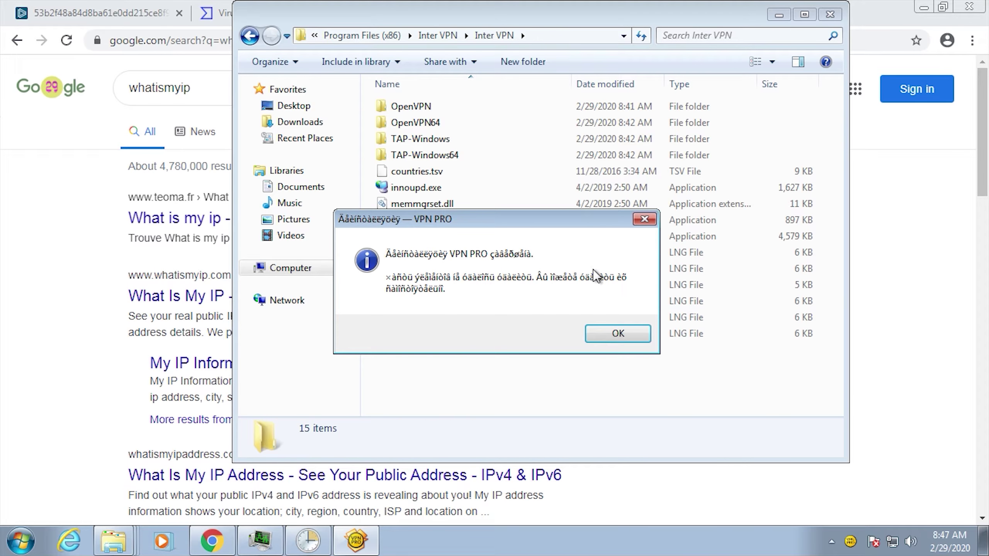
key(Return)
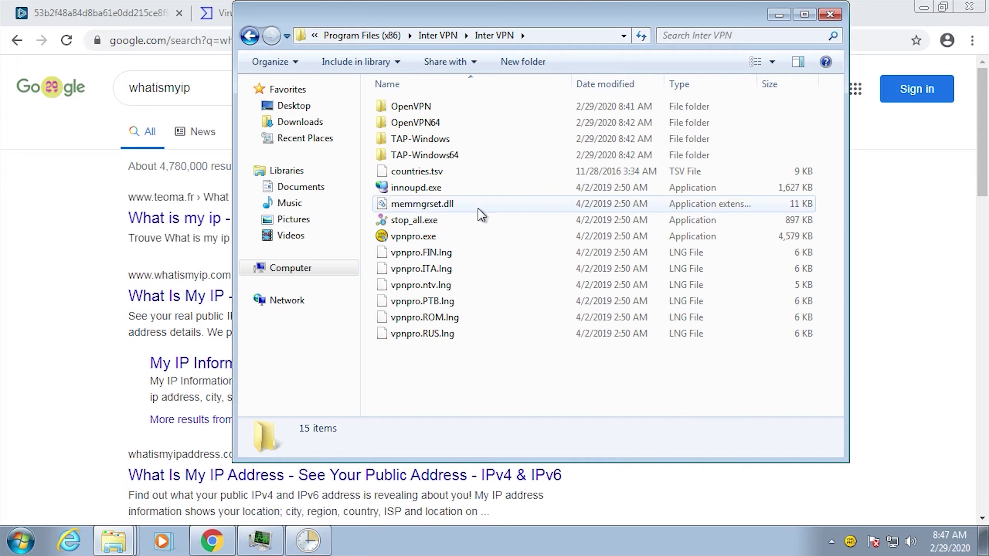
Step: Try deleting the Inter VPN folder from Program Files (x86), cancelling when it is blocked
key(BackSpace)
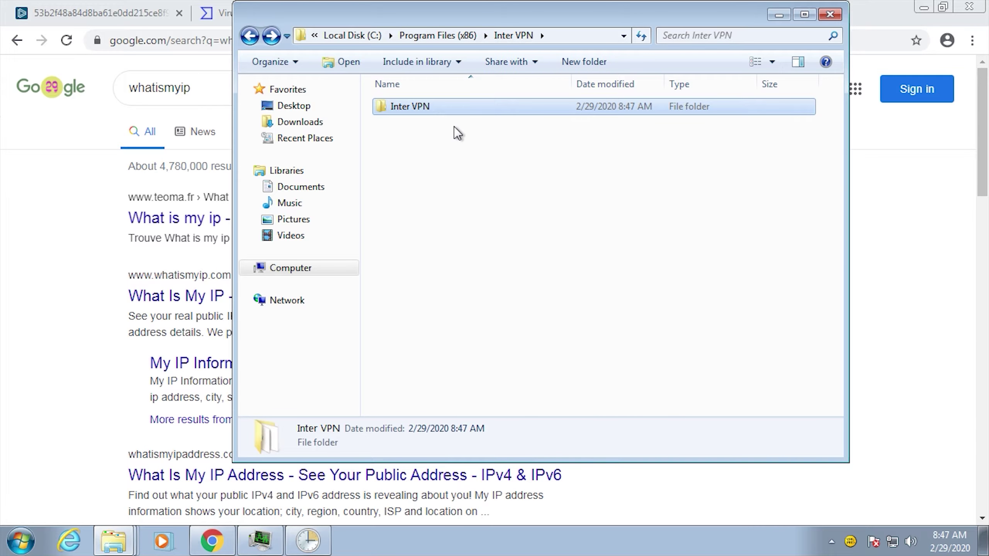
key(BackSpace)
key(Delete)
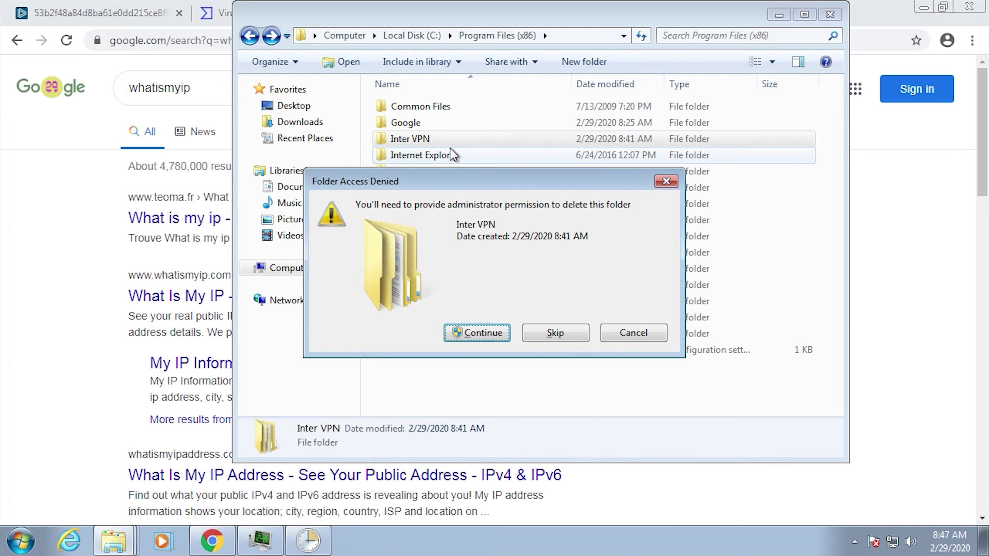
key(Return)
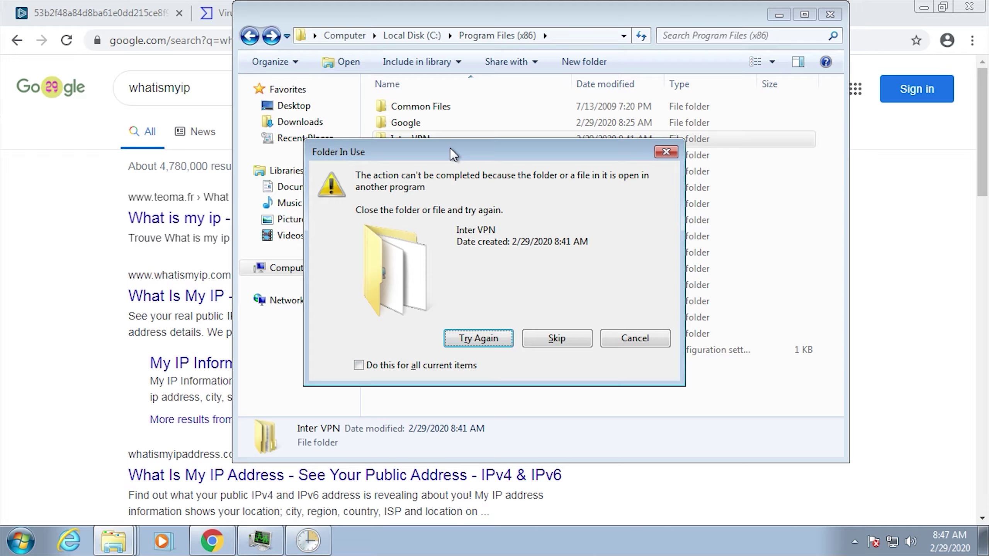
click(638, 338)
Step: Delete the 15 leftover Inter VPN files, ending vpnpro.exe in Task Manager to unlock them
double_click(451, 137)
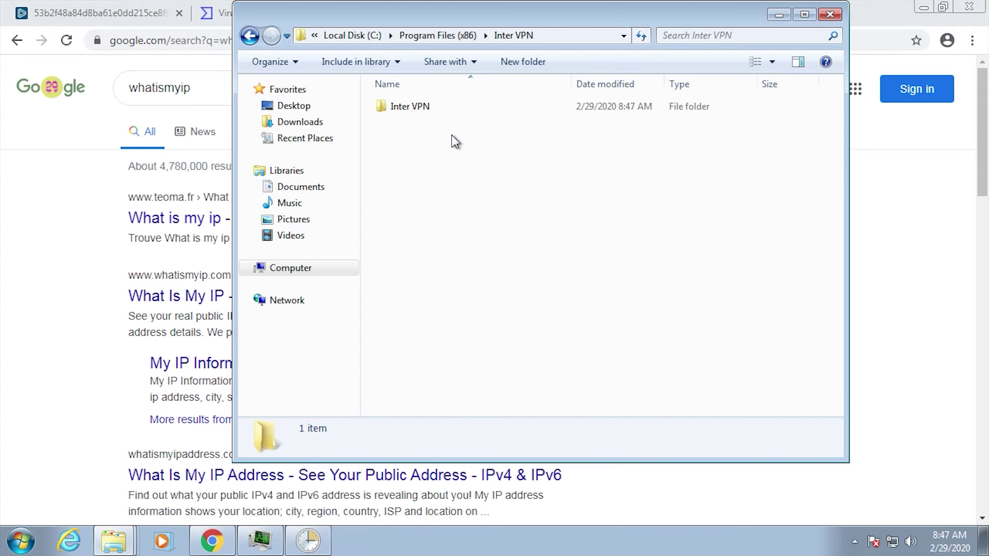
double_click(480, 106)
key(ctrl+a)
key(Delete)
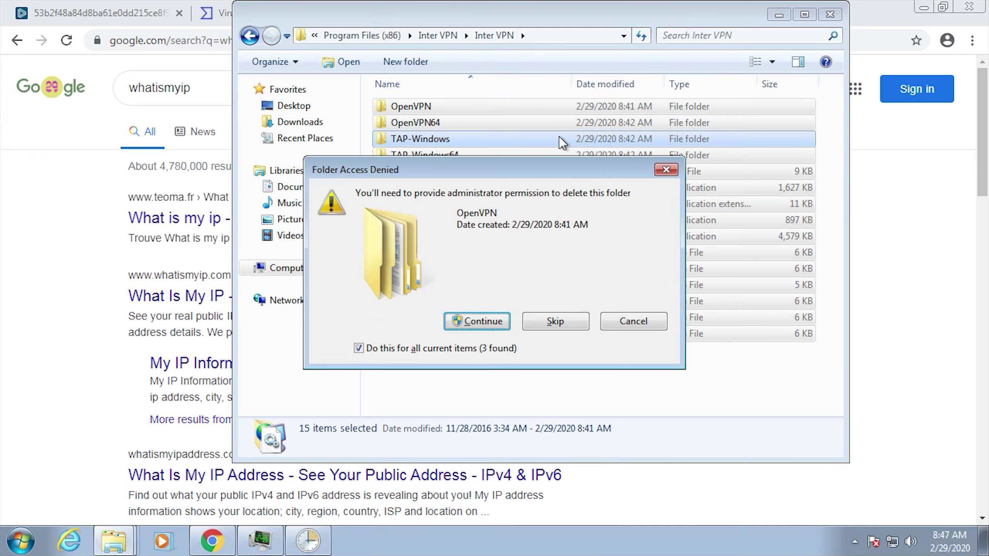
key(Return)
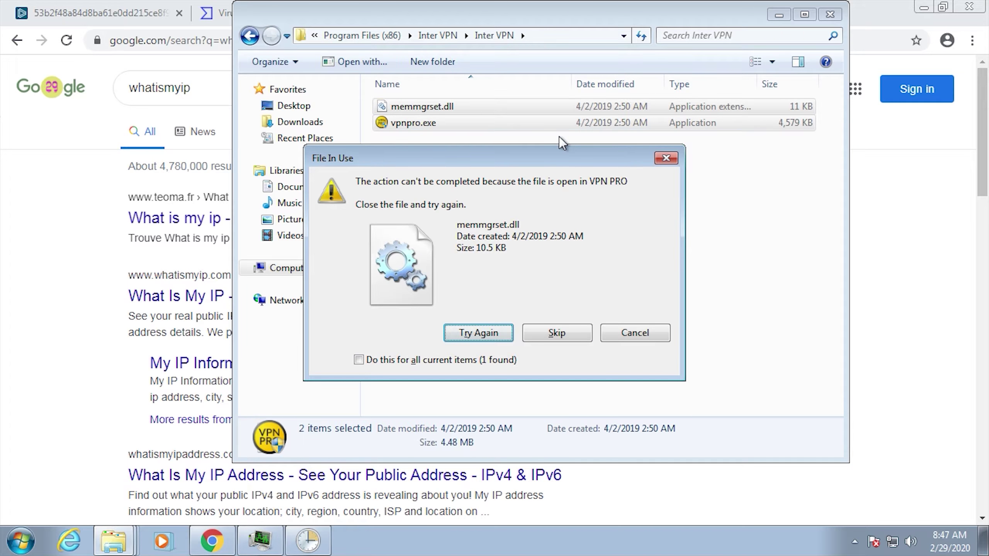
key(ctrl+shift+Escape)
click(130, 159)
key(v)
key(Delete)
key(Return)
click(479, 332)
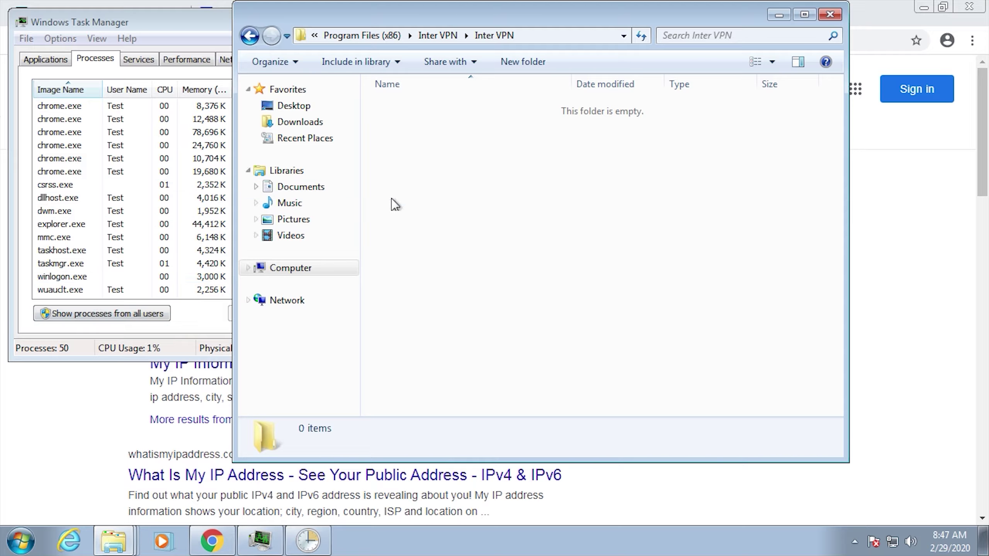
Step: Permanently delete the Inter VPN folder and confirm Program Files has no Inter VPN entry
key(BackSpace)
key(BackSpace)
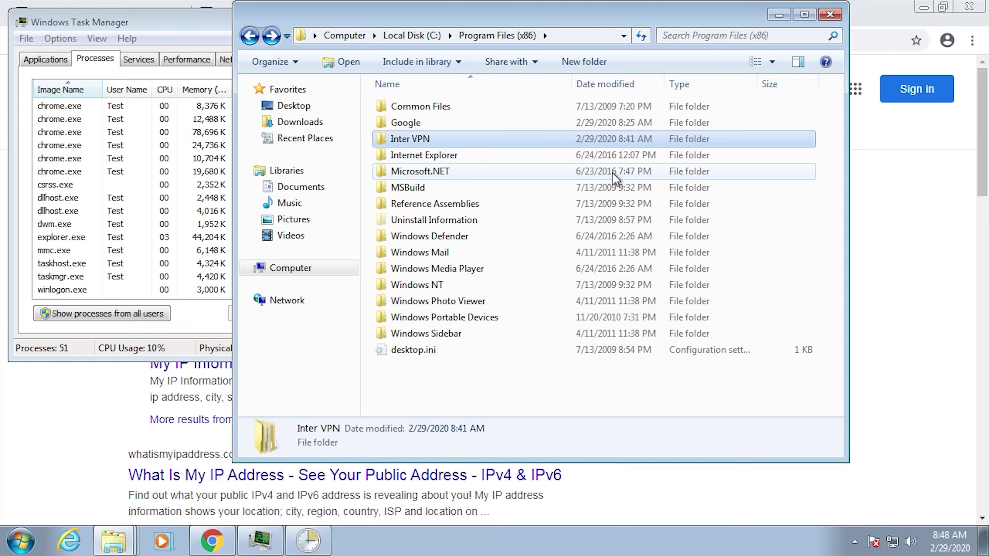
key(shift+Delete)
key(Return)
key(Return)
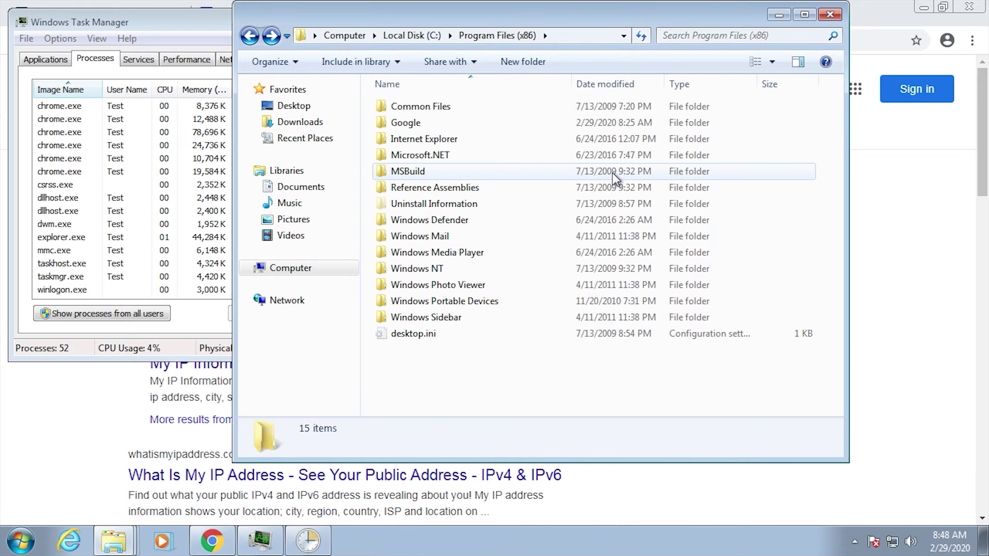
key(BackSpace)
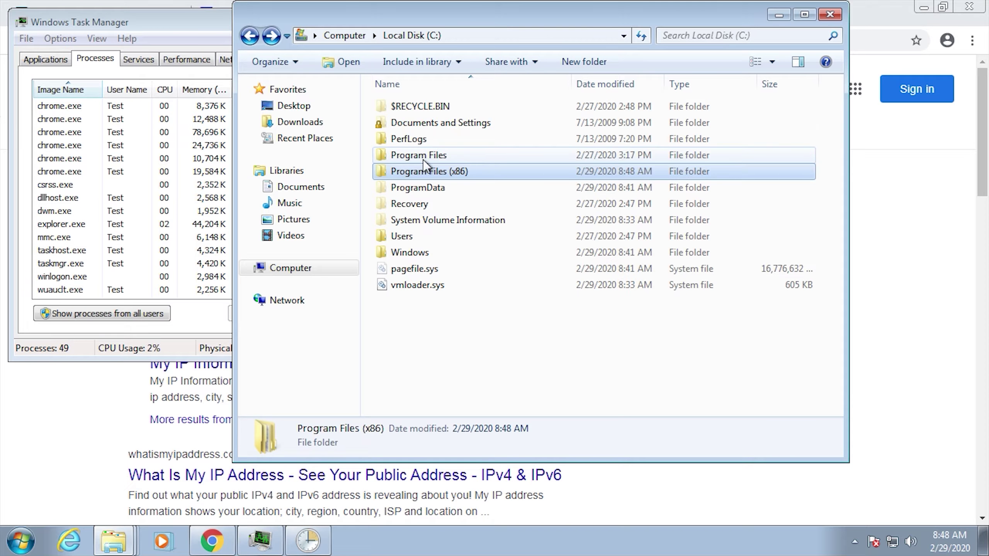
click(421, 152)
double_click(422, 151)
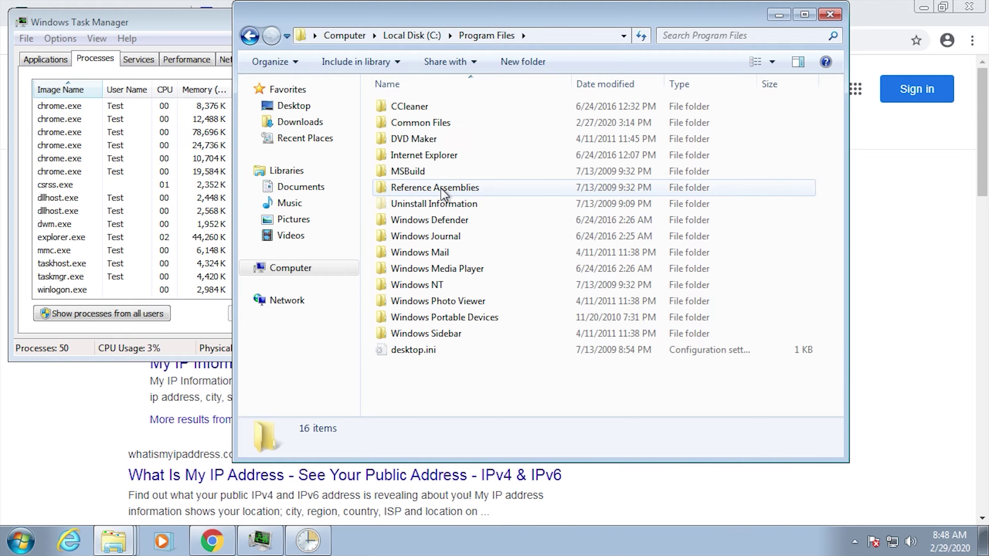
double_click(450, 211)
key(BackSpace)
click(132, 211)
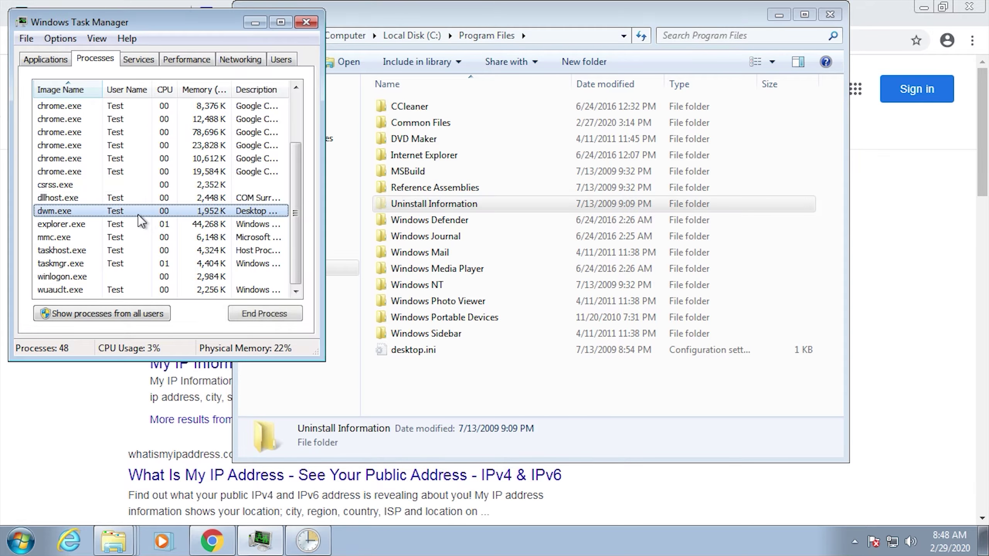
scroll(140, 218, down, 2)
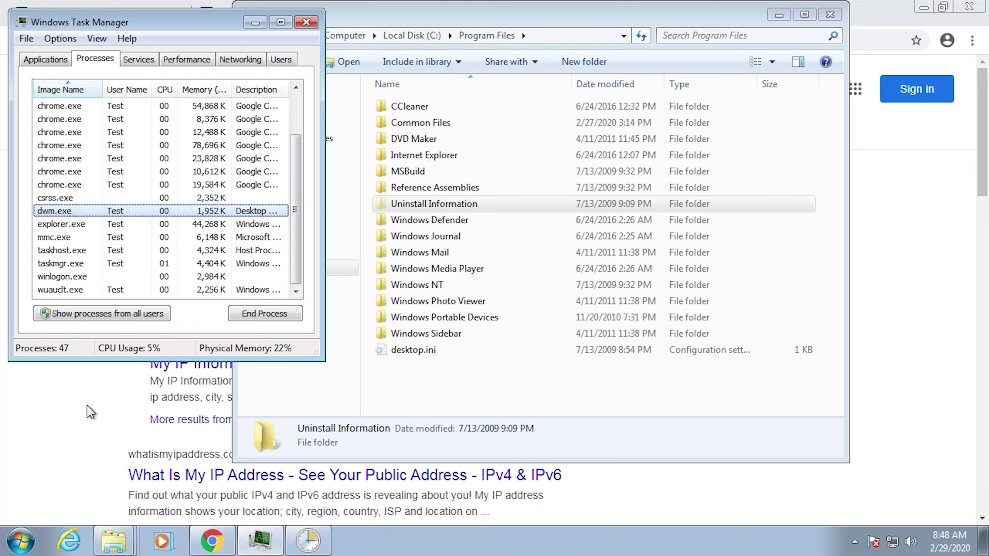
Step: Replace the whatismyip query with a Google search for 'autoruns'
click(72, 378)
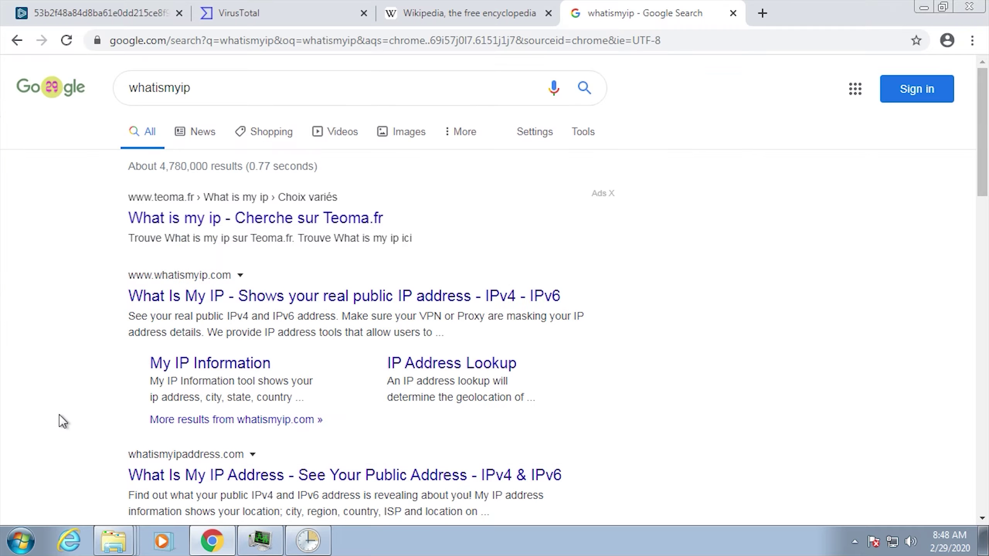
click(243, 86)
key(ctrl+a)
text(a)
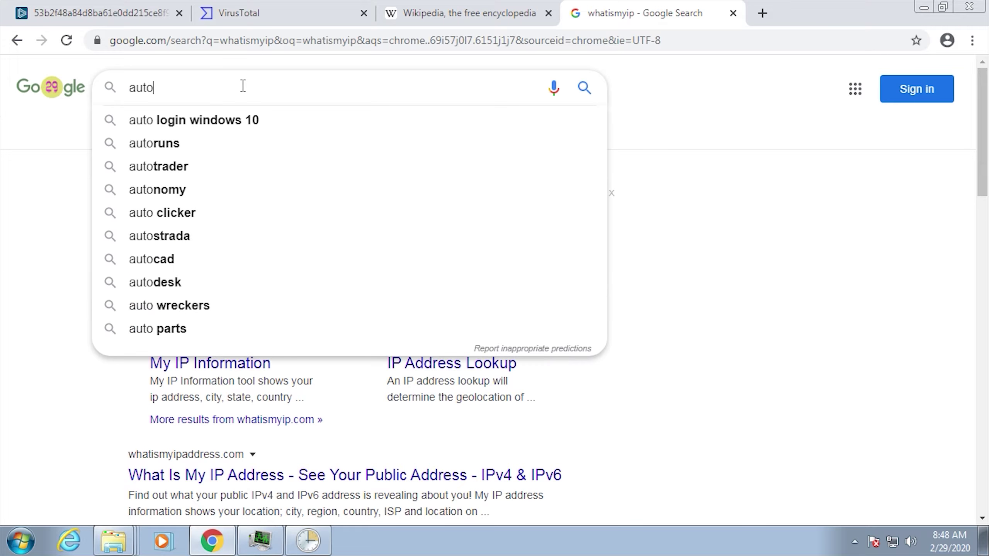
text(runs)
click(154, 124)
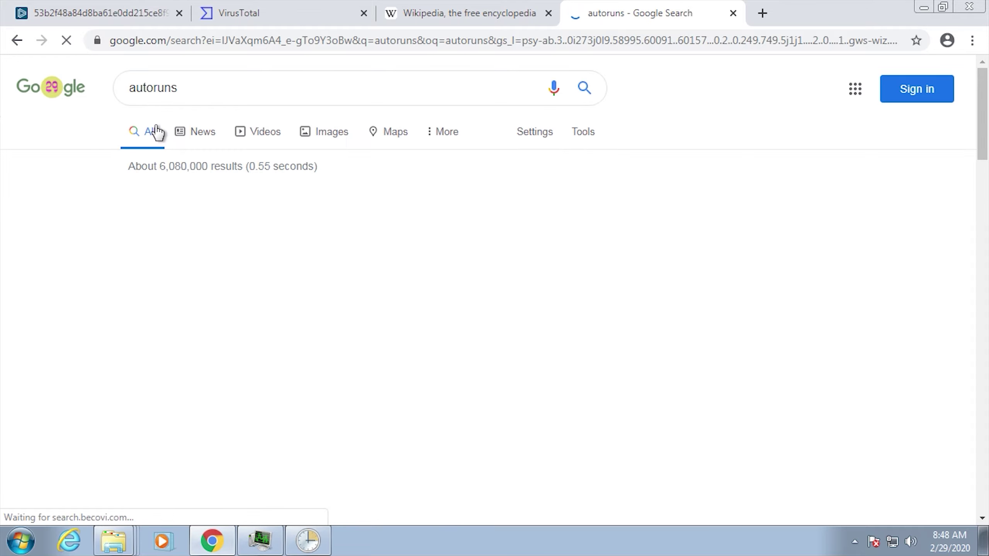
scroll(238, 252, down, 5)
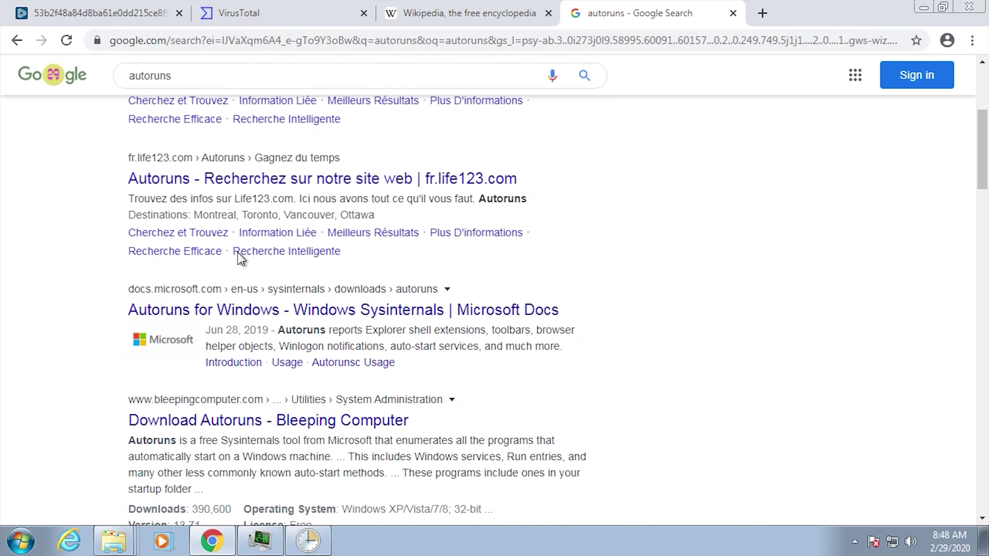
scroll(238, 252, down, 2)
scroll(238, 251, up, 3)
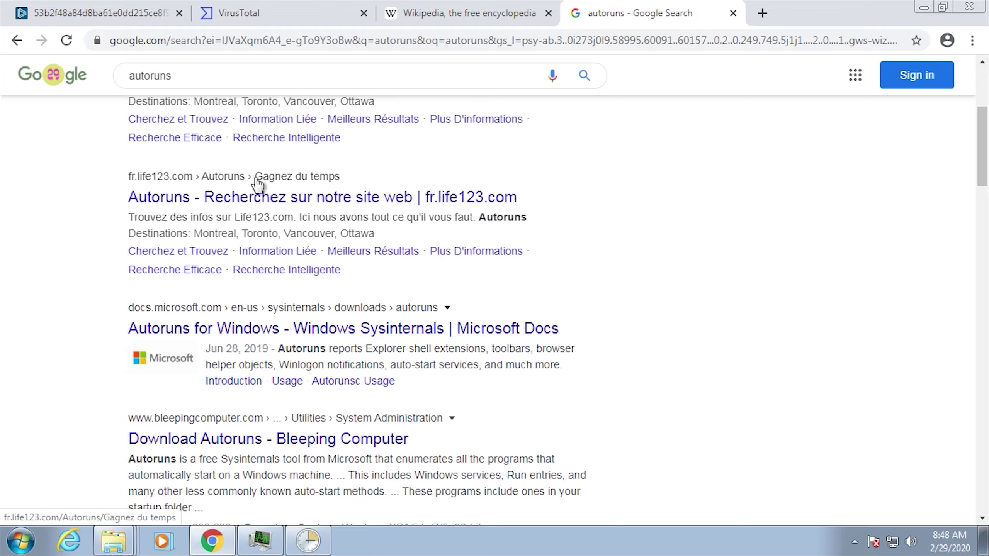
scroll(242, 201, up, 4)
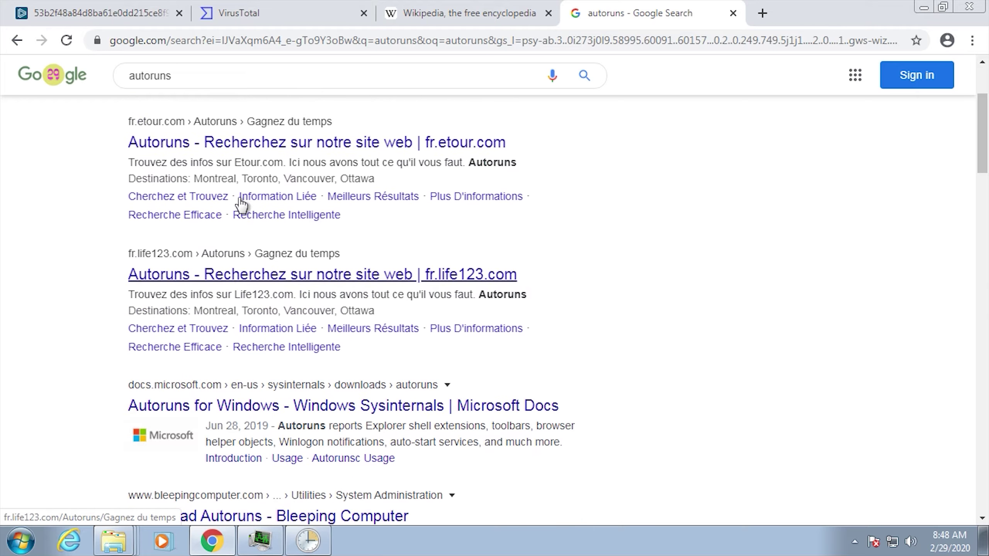
Step: Skip the fr.etour result and start the Autoruns download from Bleeping Computer
right_click(187, 221)
click(212, 226)
click(727, 18)
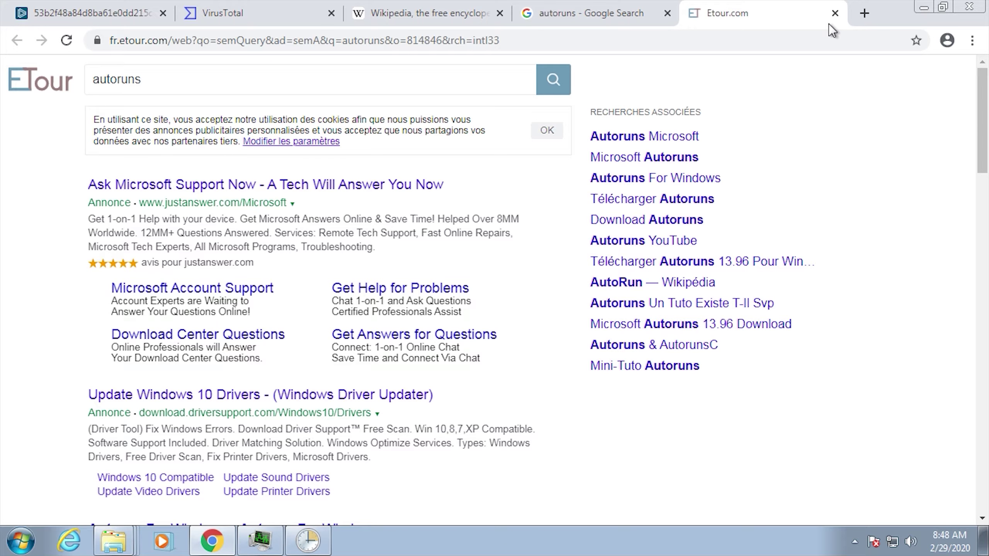
click(834, 14)
scroll(436, 389, down, 4)
click(331, 364)
click(283, 306)
Step: Search Google for 'malwarebytes' in a new tab
click(763, 14)
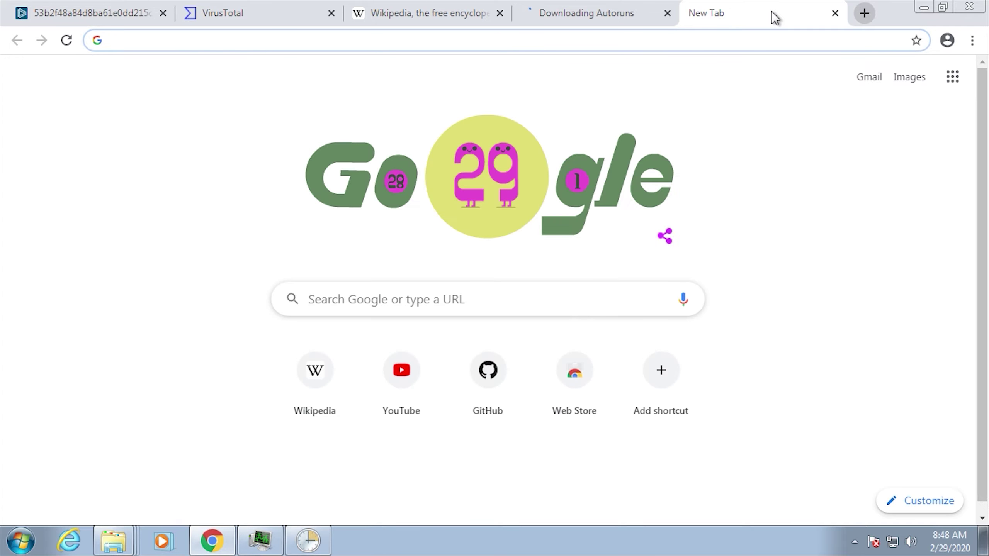
text(malwarebytes)
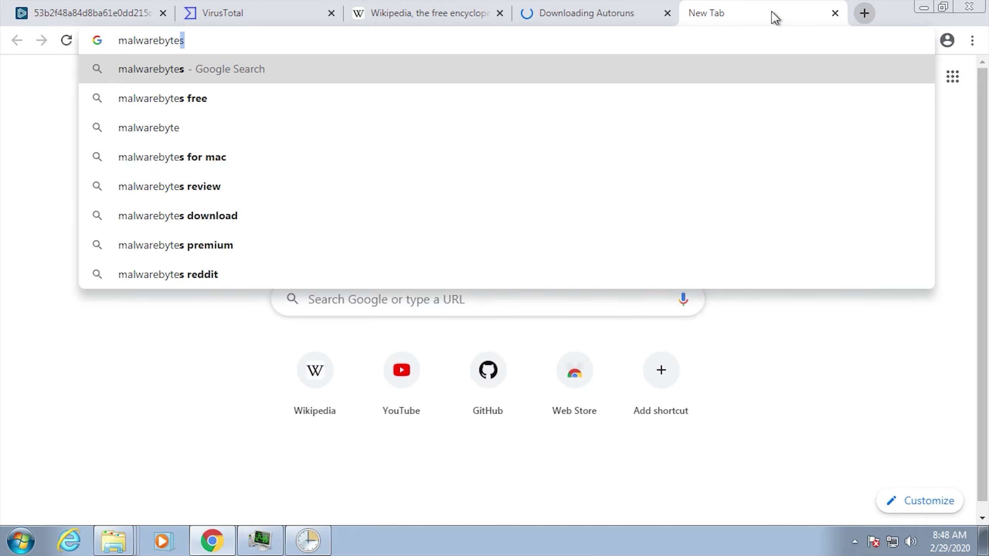
key(Return)
Step: Start the autoruns.exe download from the Bleeping Computer 'click here' link
click(623, 21)
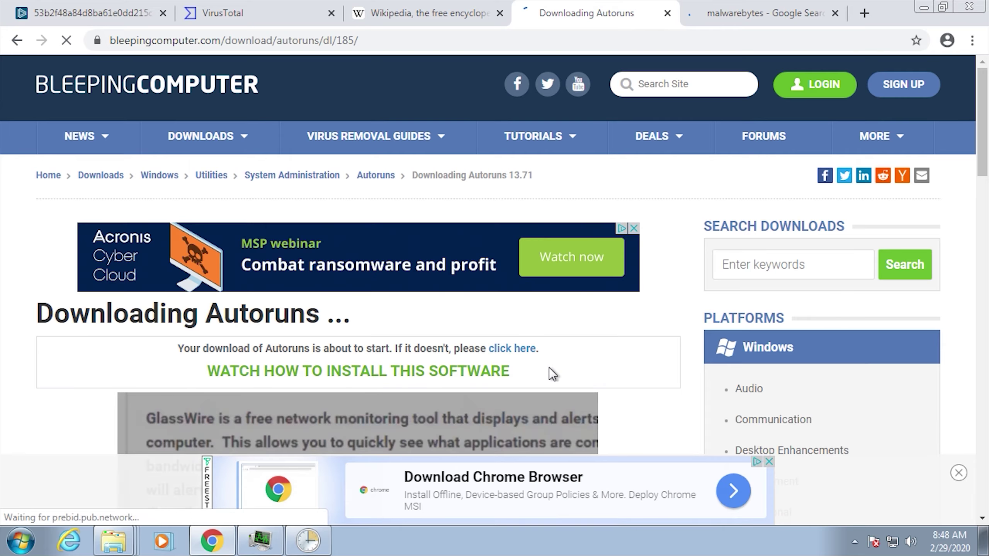
scroll(548, 368, down, 3)
scroll(549, 368, down, 5)
scroll(387, 267, up, 7)
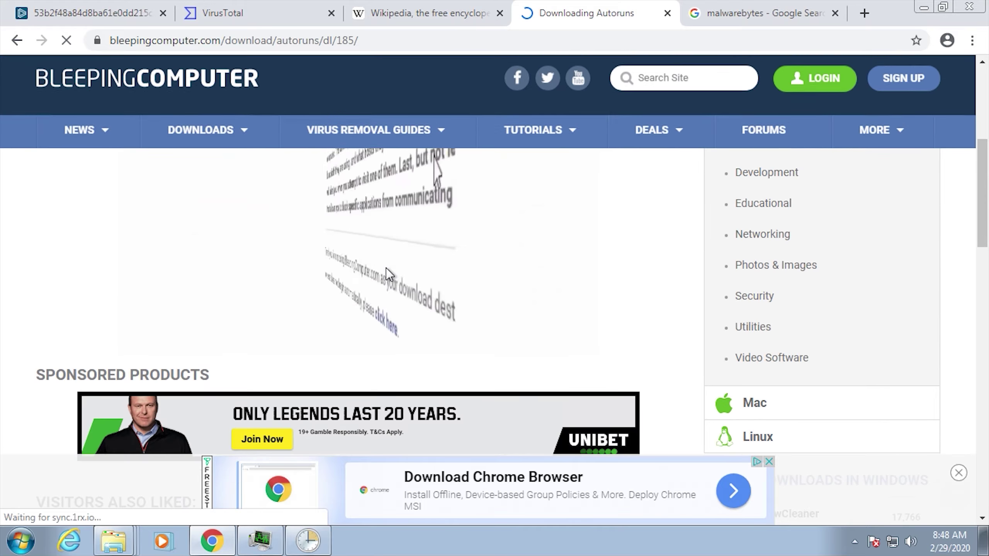
scroll(664, 268, down, 9)
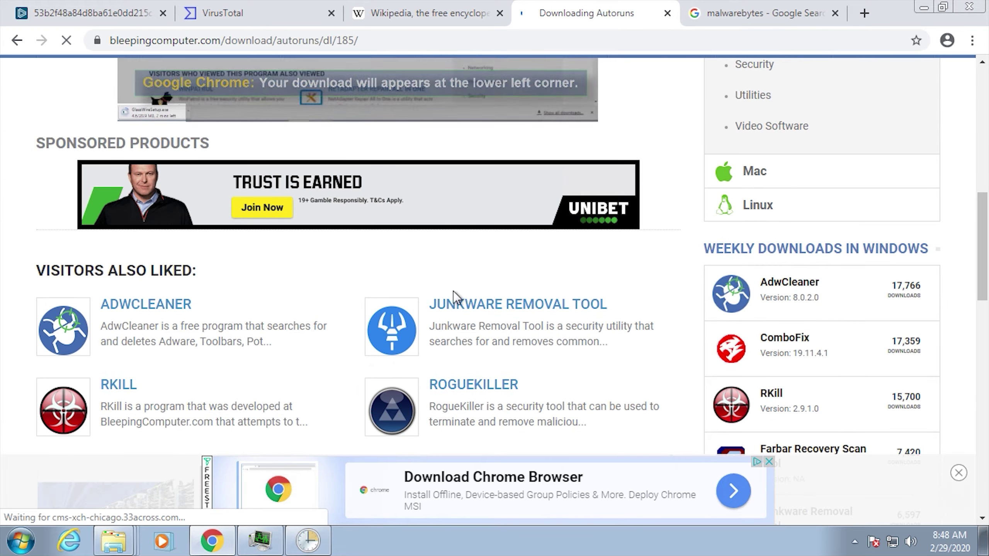
scroll(402, 287, up, 5)
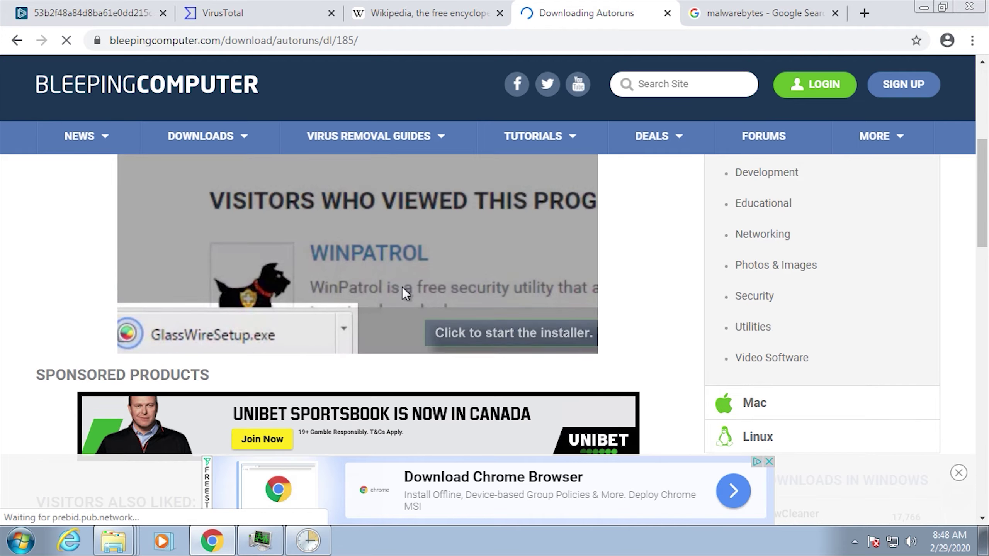
scroll(482, 270, up, 5)
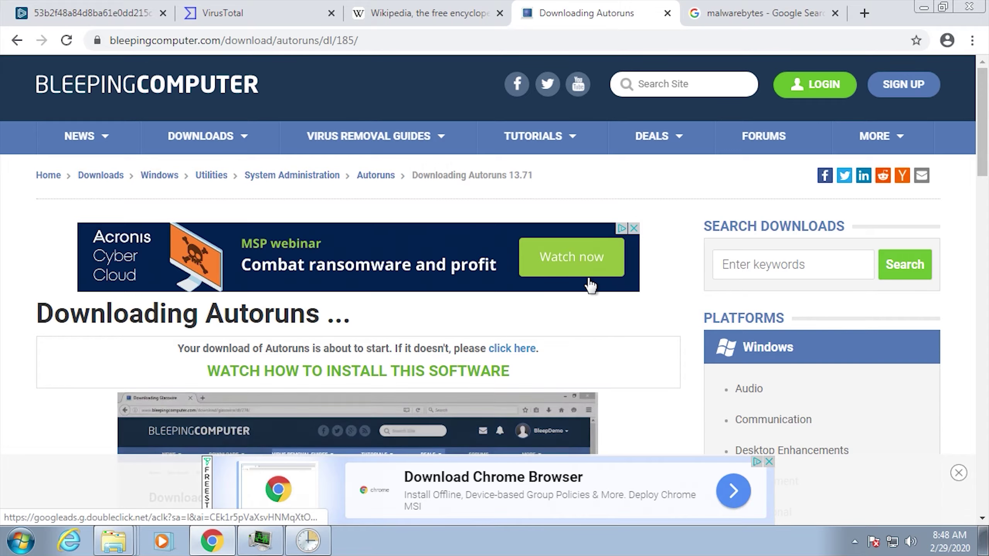
click(509, 348)
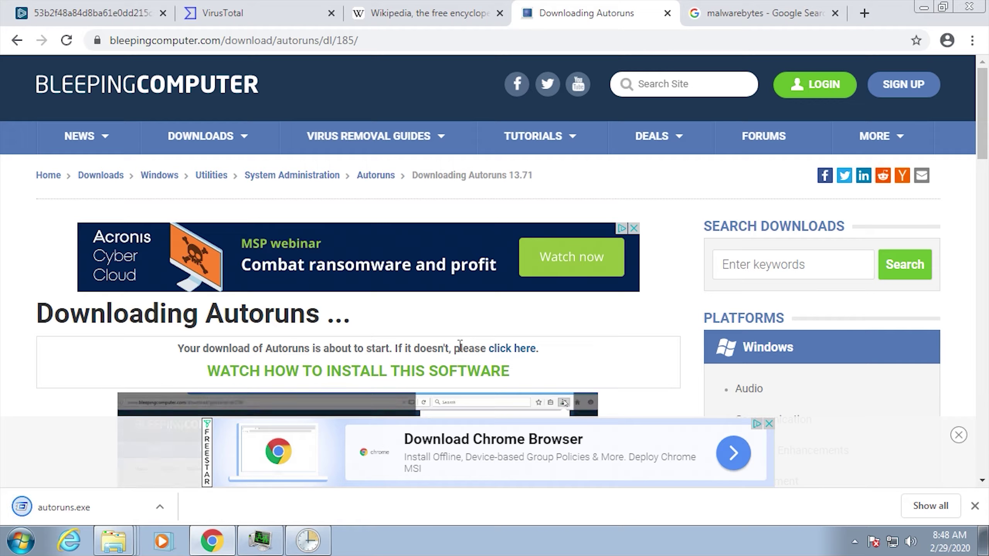
Step: Launch the downloaded autoruns.exe, accept its licence terms and scroll down to the Services entries
click(126, 516)
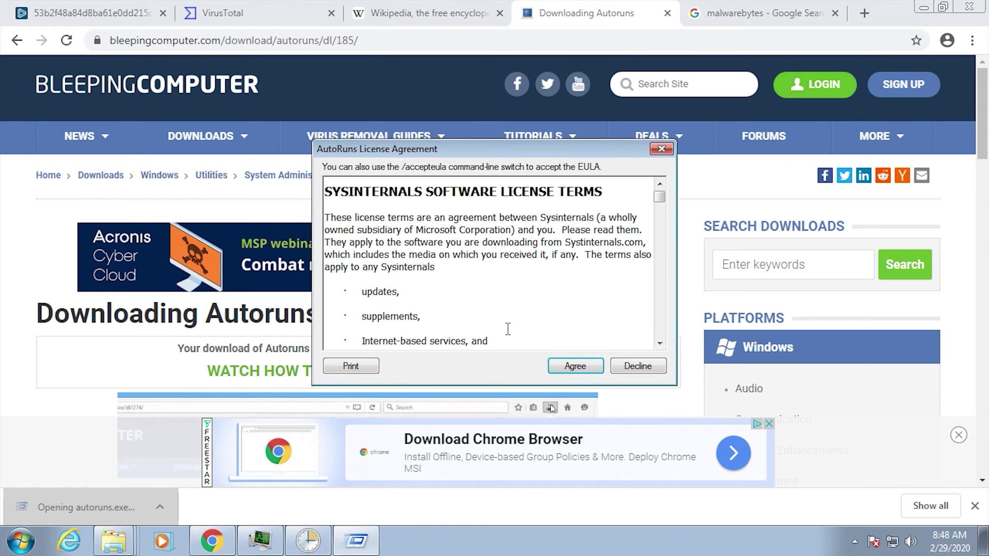
click(572, 374)
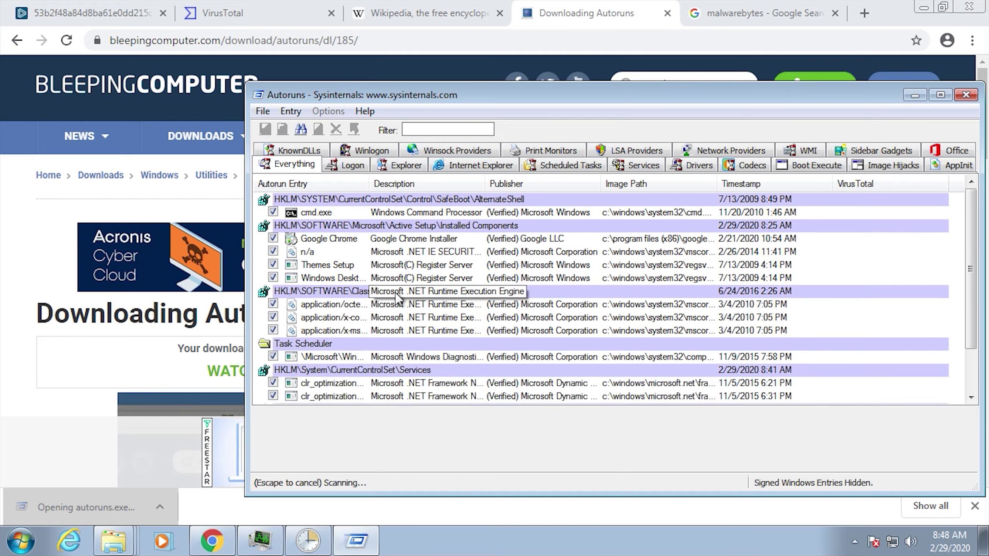
scroll(330, 275, down, 1)
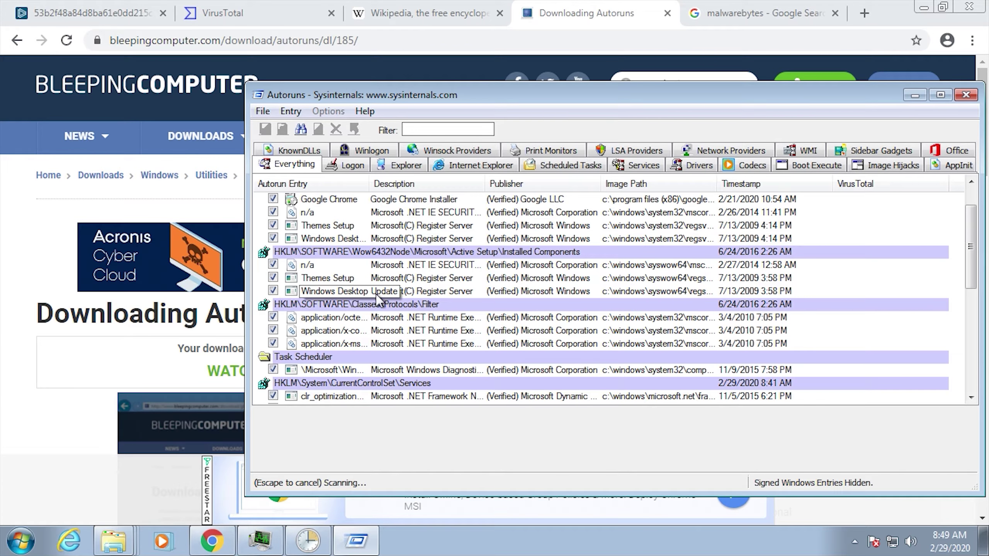
scroll(479, 320, down, 5)
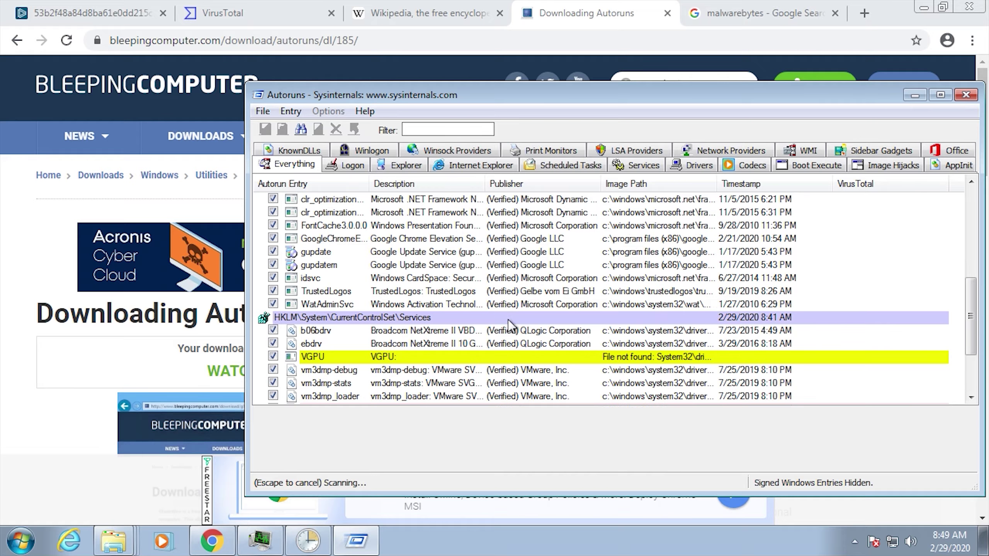
Step: Inspect the VGPU entry with the missing file and select its rdvgkmd.sys file name for copying
click(398, 356)
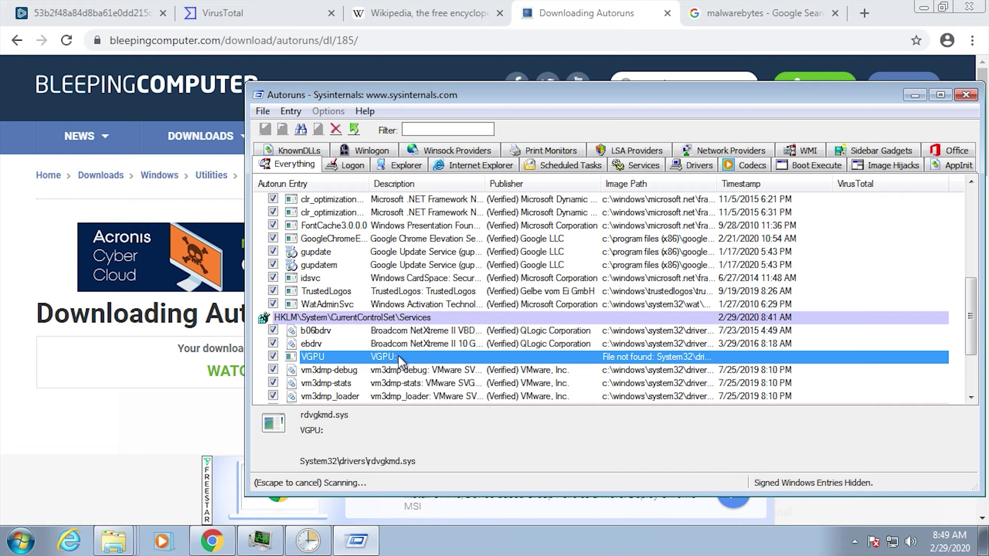
right_click(398, 356)
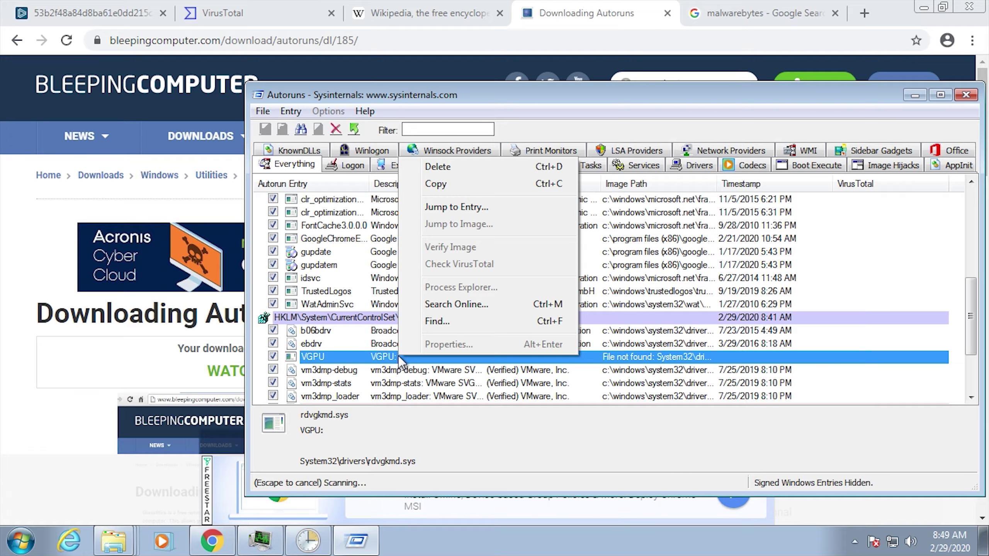
key(Escape)
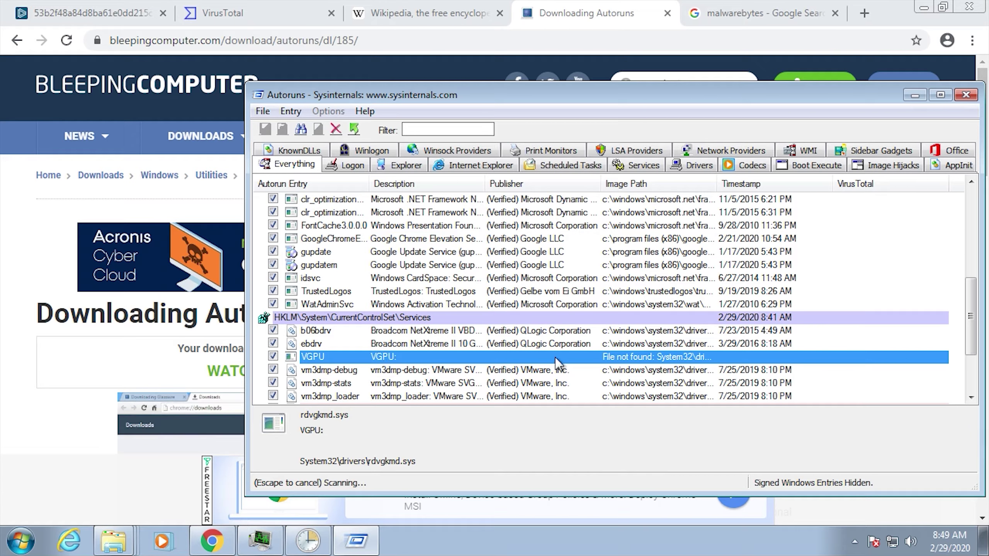
drag(366, 461, 416, 461)
right_click(394, 462)
Step: Copy the rdvgkmd.sys file name and search the web for it in a new Chrome tab
click(458, 336)
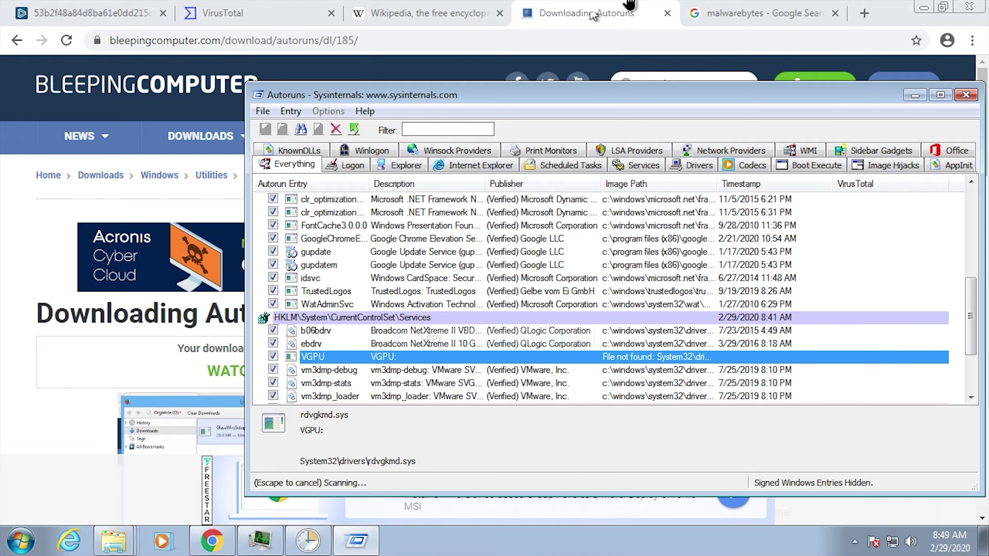
click(746, 16)
click(865, 12)
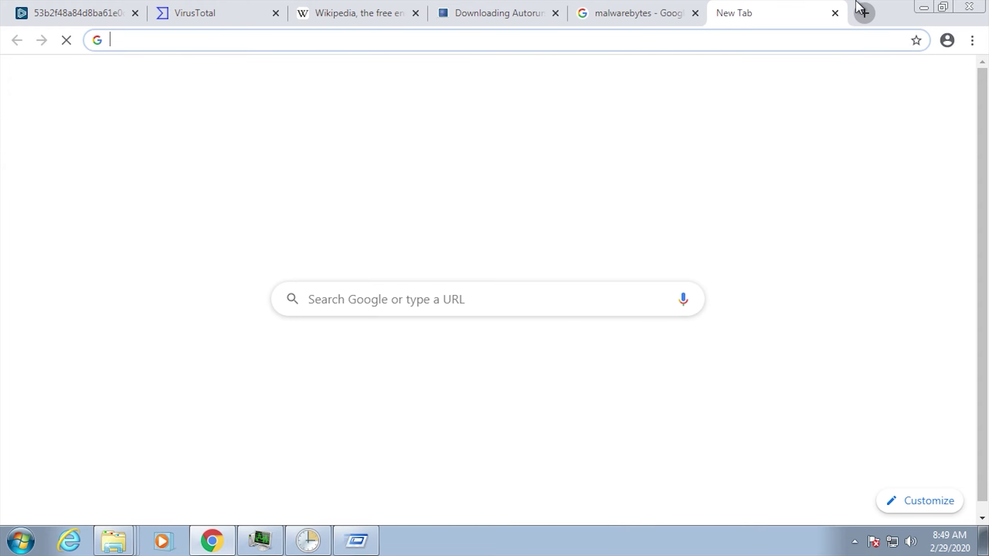
right_click(792, 37)
click(794, 113)
key(Return)
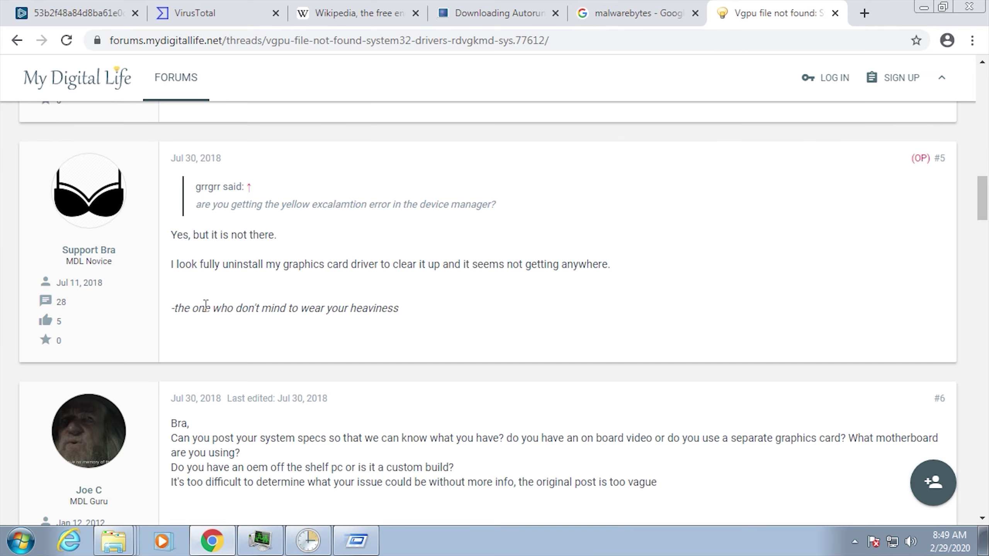
scroll(206, 305, down, 5)
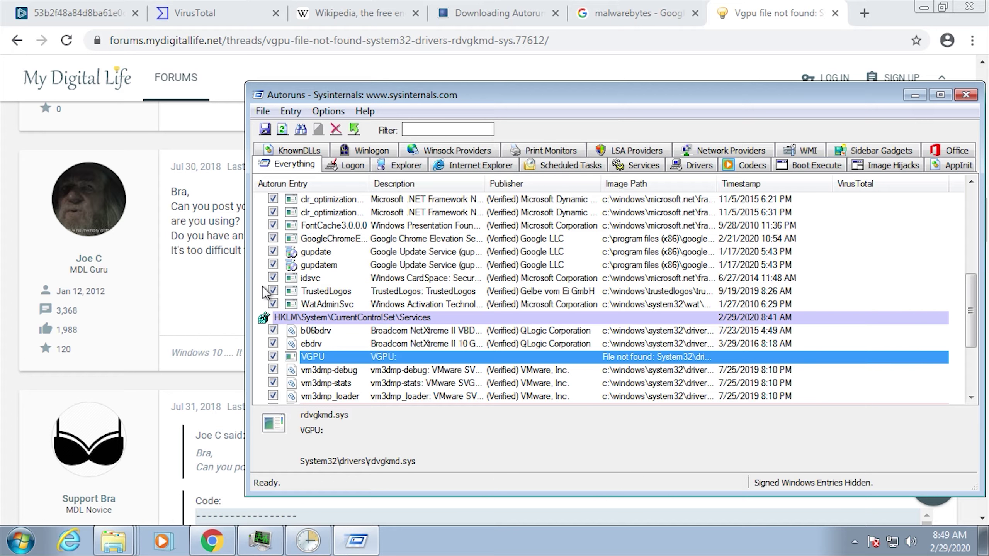
Step: Inspect the vmloader startup entry and the first IEAK branding entry
scroll(266, 292, down, 1)
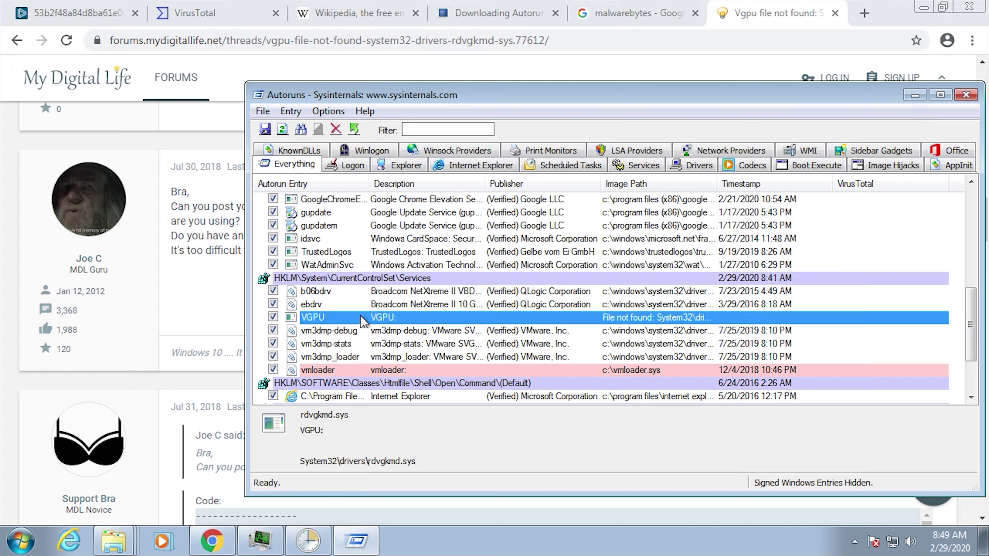
click(376, 370)
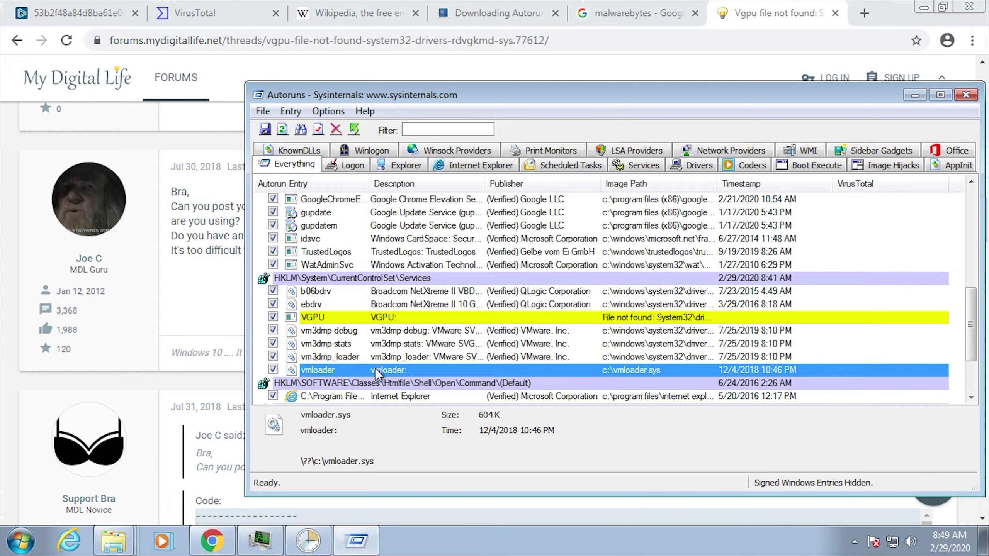
scroll(343, 364, down, 2)
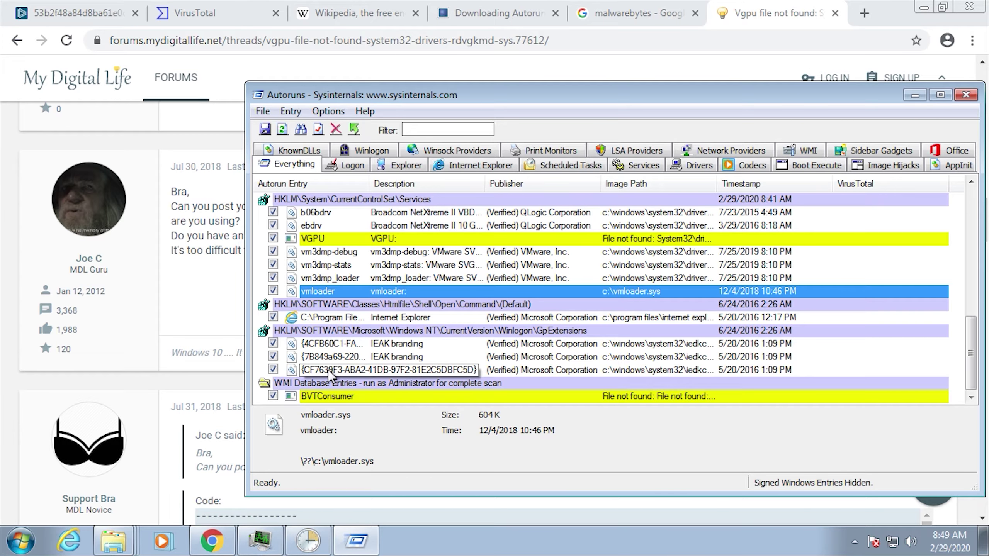
click(388, 340)
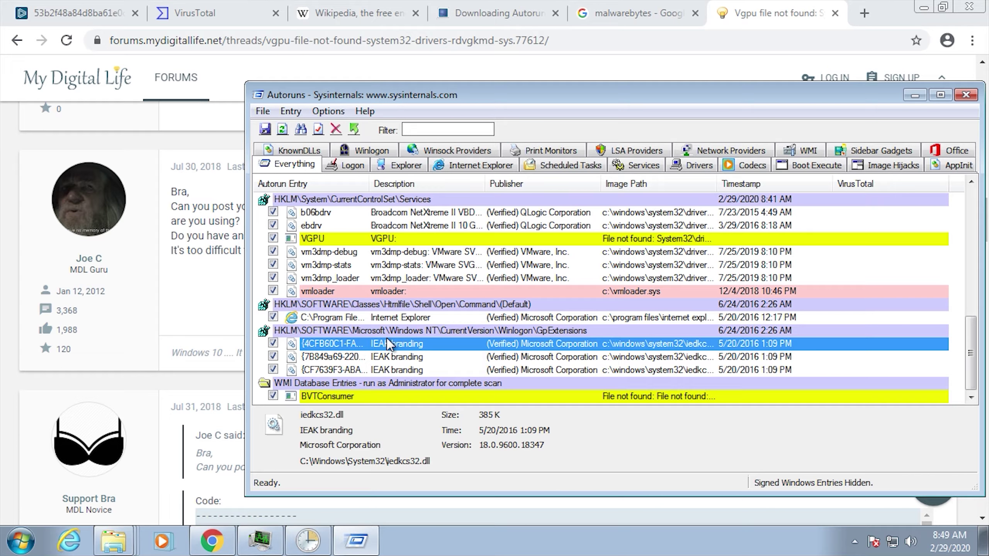
Step: Examine the BVTConsumer WMI entry and its available actions without running any
click(334, 396)
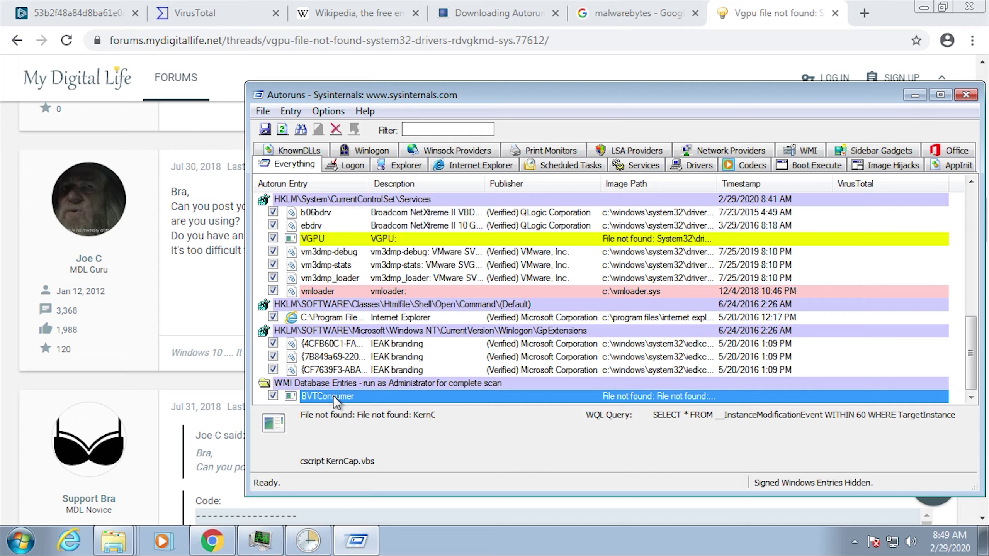
right_click(333, 396)
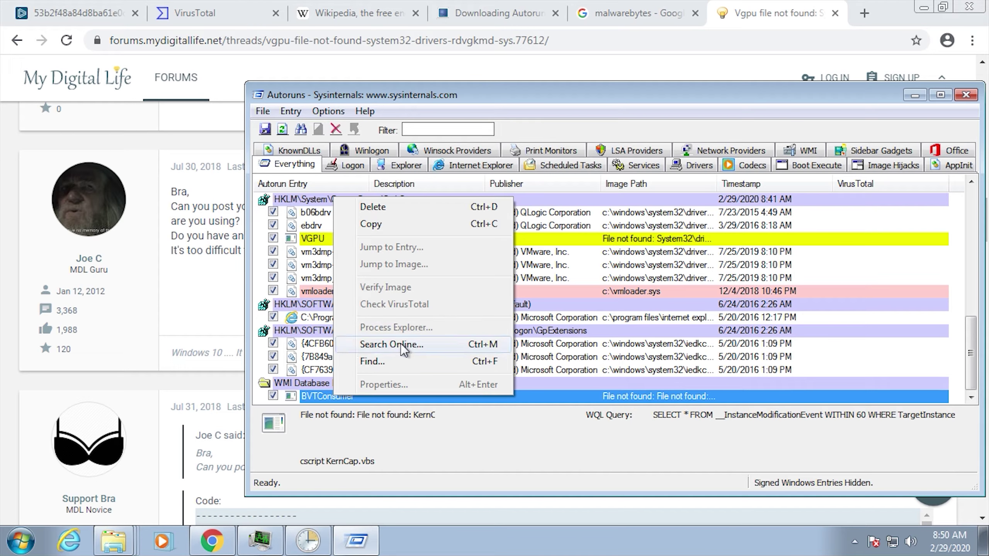
click(570, 394)
right_click(318, 397)
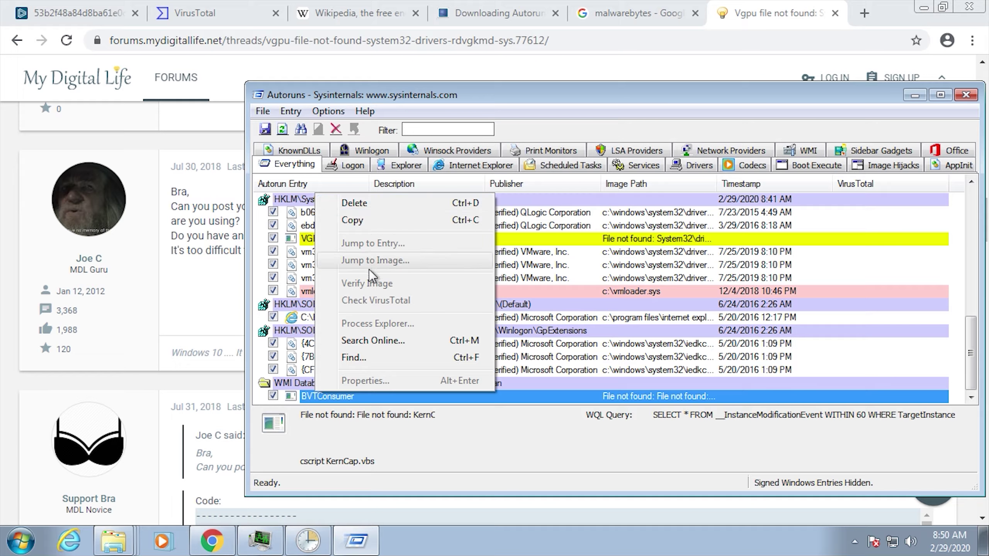
click(608, 370)
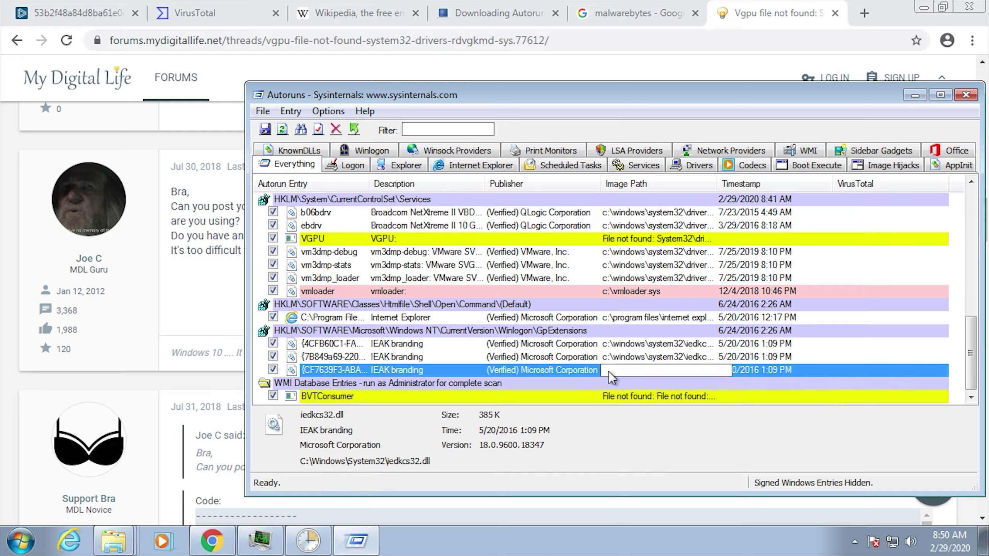
click(561, 395)
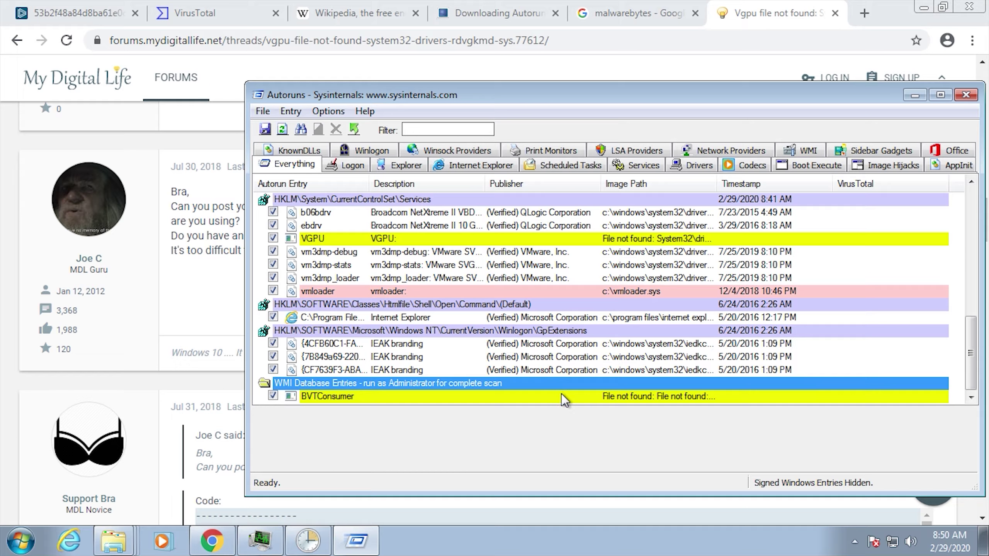
right_click(513, 391)
click(388, 391)
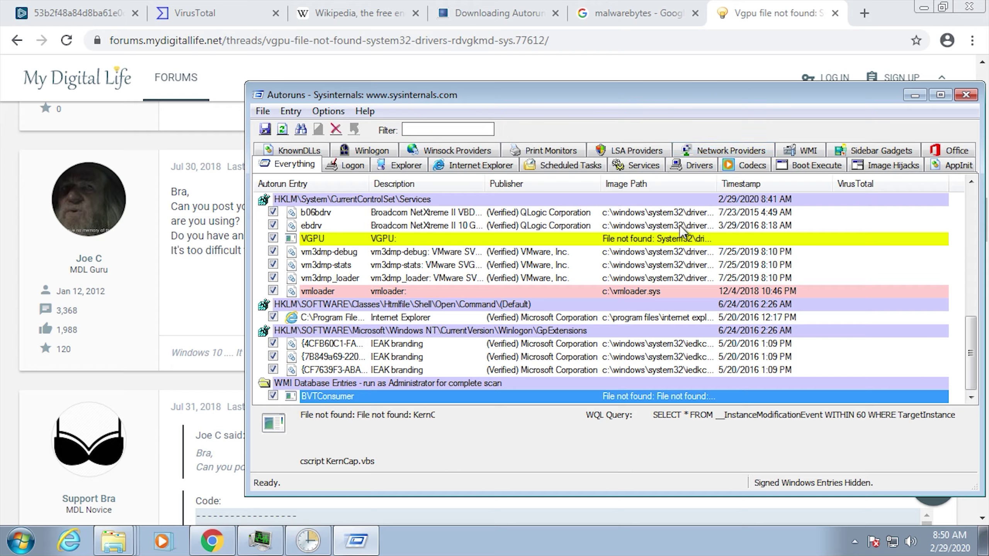
Step: Close Autoruns and relaunch autoruns.exe from Downloads as administrator, approving the UAC prompt
click(965, 95)
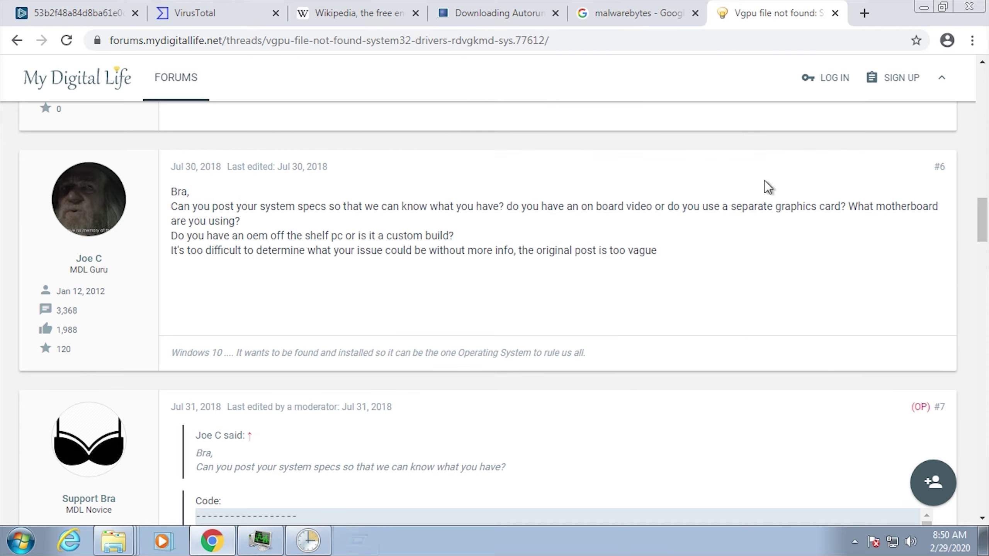
right_click(130, 531)
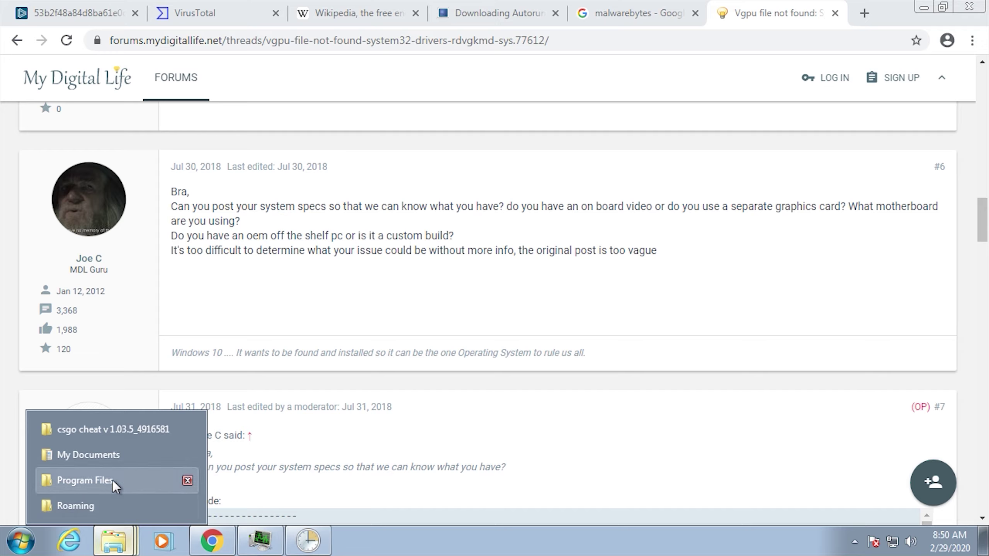
click(124, 452)
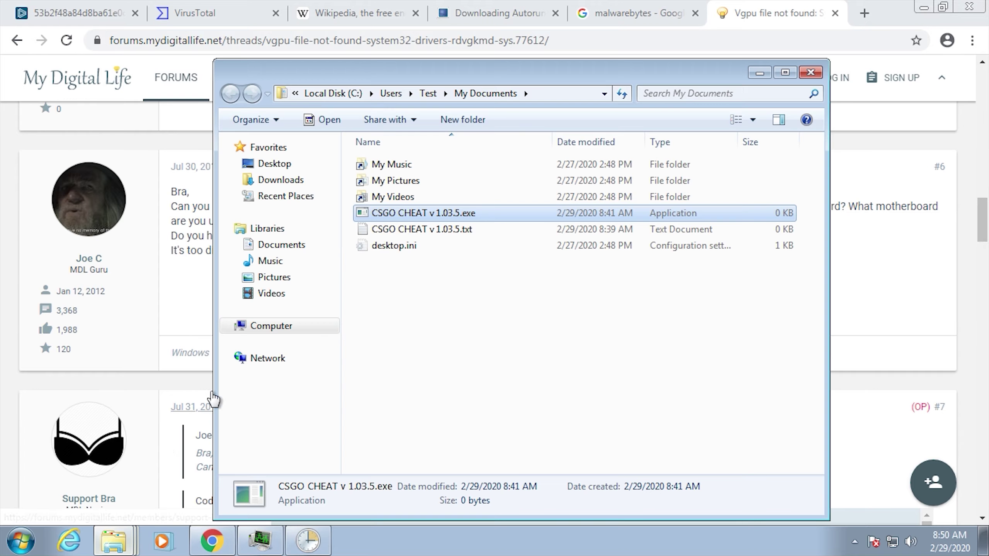
click(316, 180)
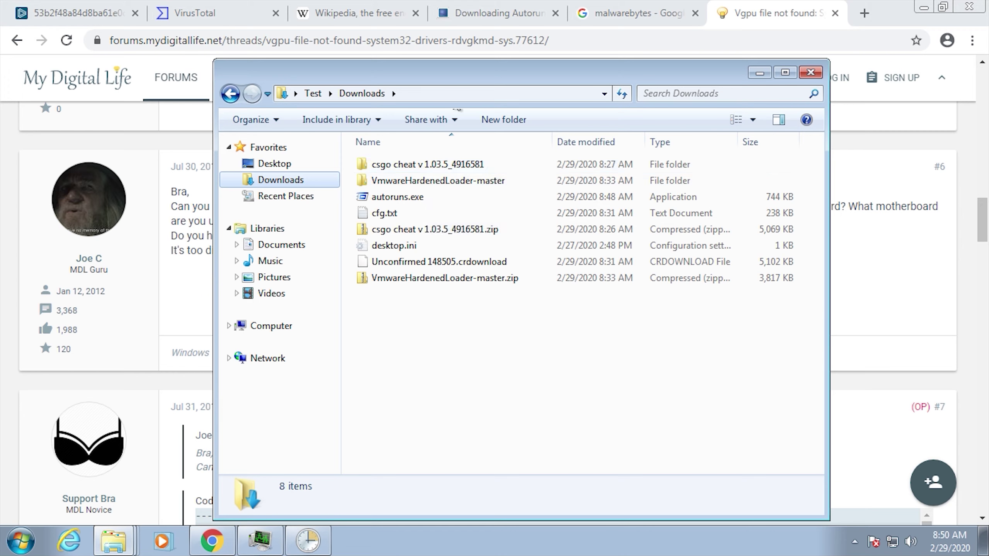
right_click(405, 195)
click(443, 219)
key(alt+y)
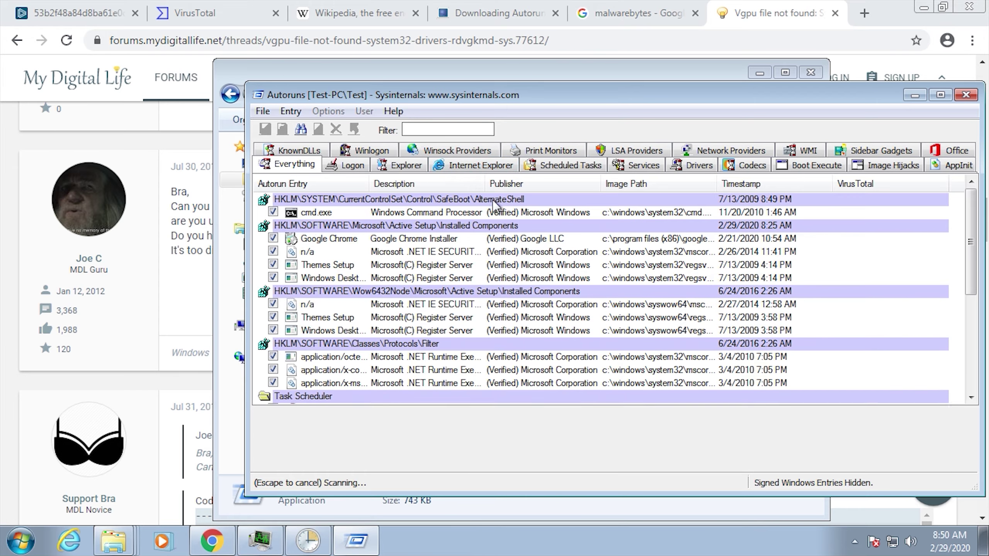
Step: Open the Malwarebytes download page from the search results and download the free Windows version
click(630, 15)
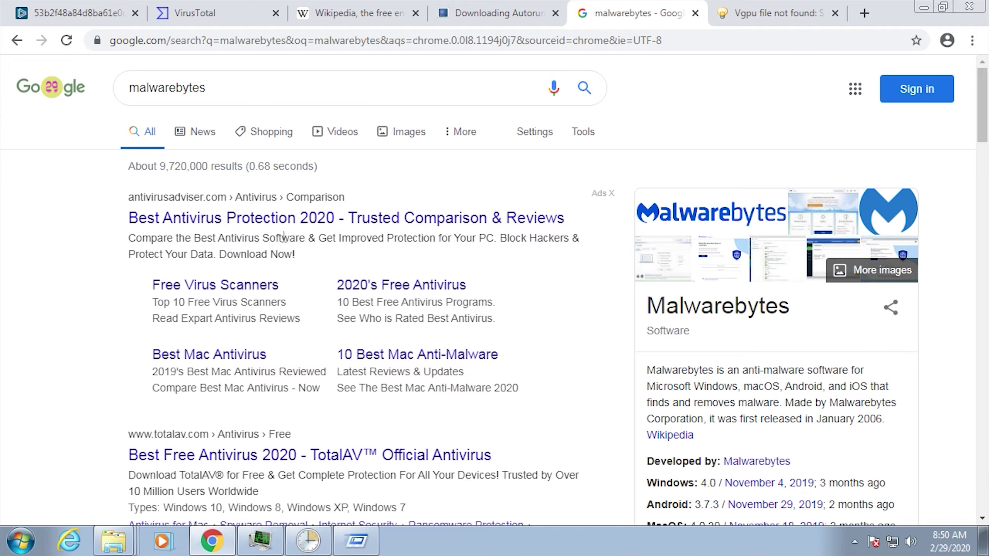
scroll(282, 235, down, 12)
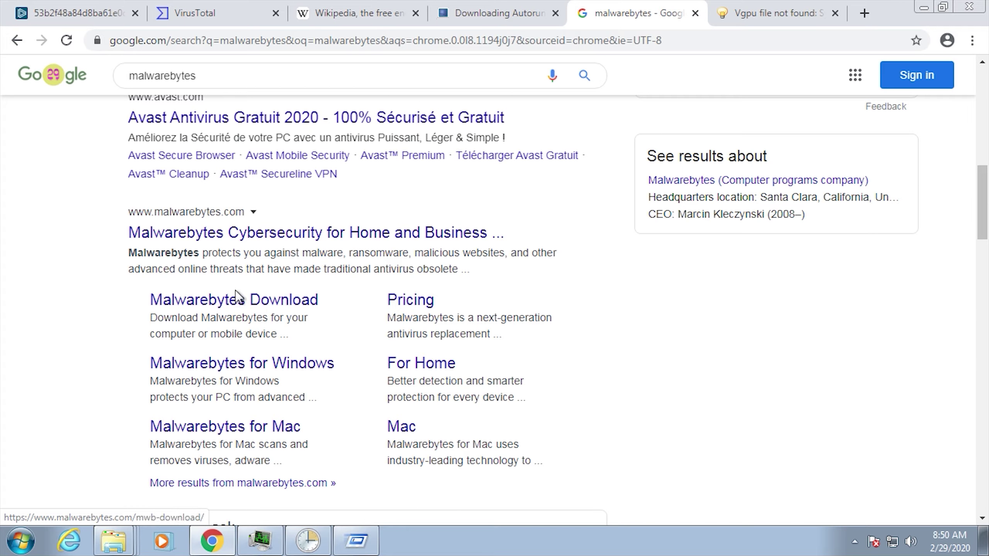
click(238, 299)
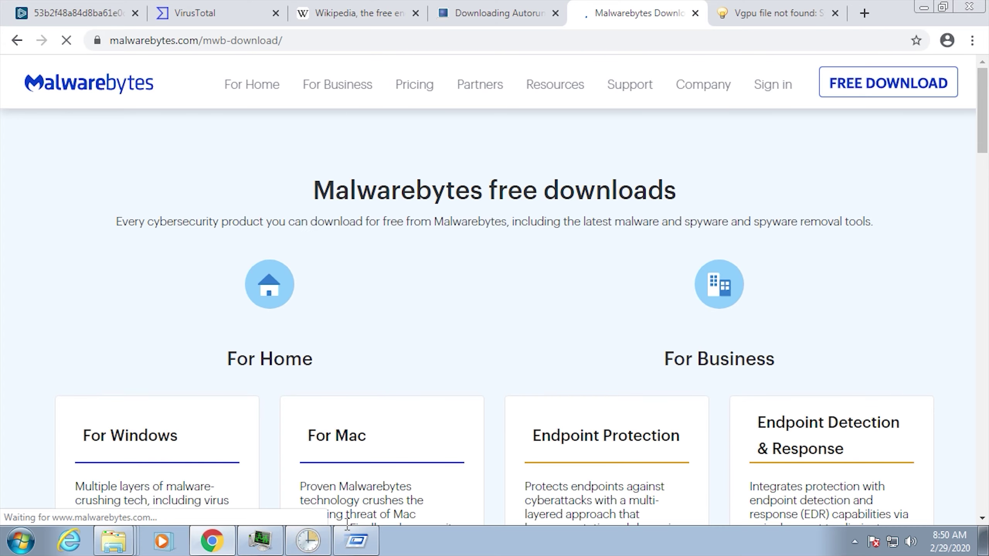
scroll(609, 339, down, 5)
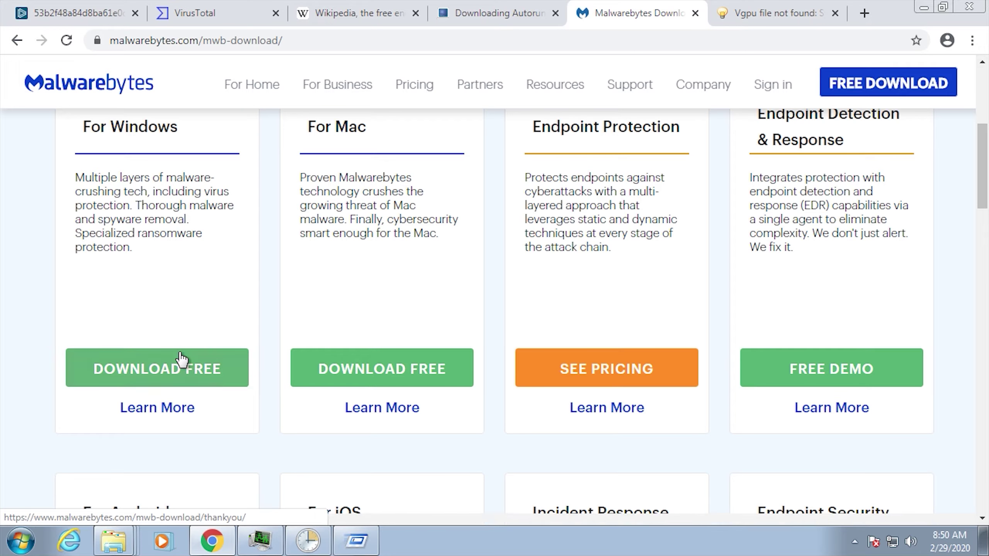
click(181, 360)
Step: Delete the BVTConsumer and VGPU autorun entries, confirming each deletion
click(356, 541)
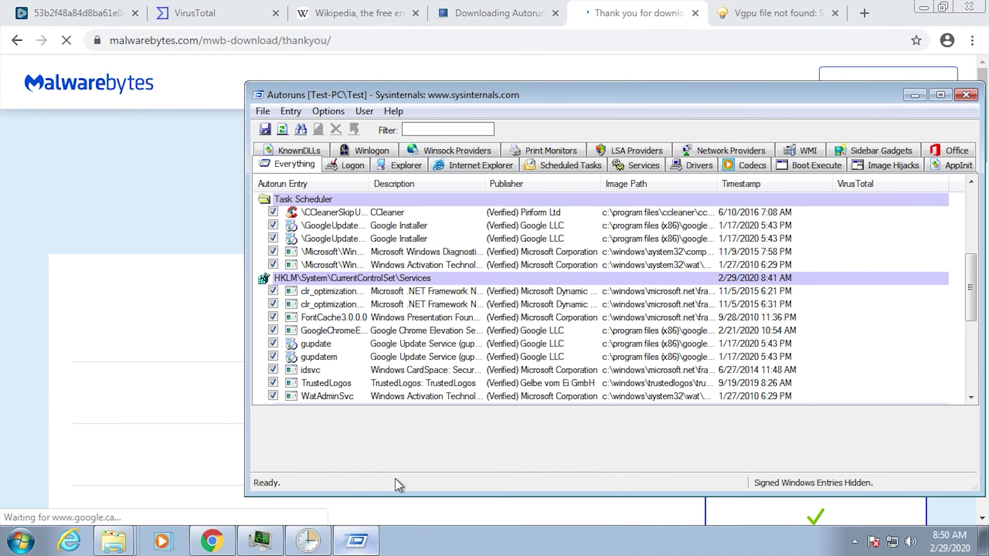
scroll(290, 392, down, 5)
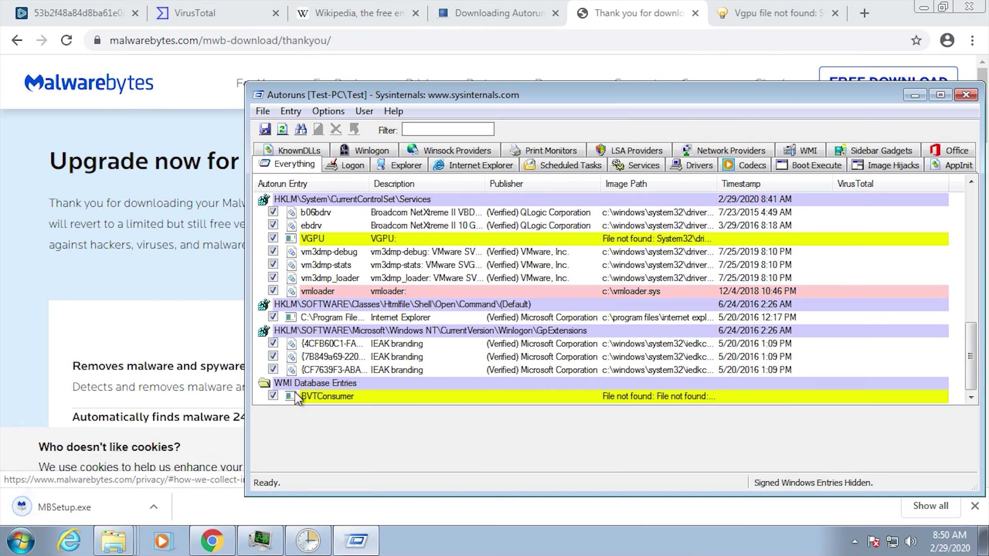
click(273, 396)
click(318, 400)
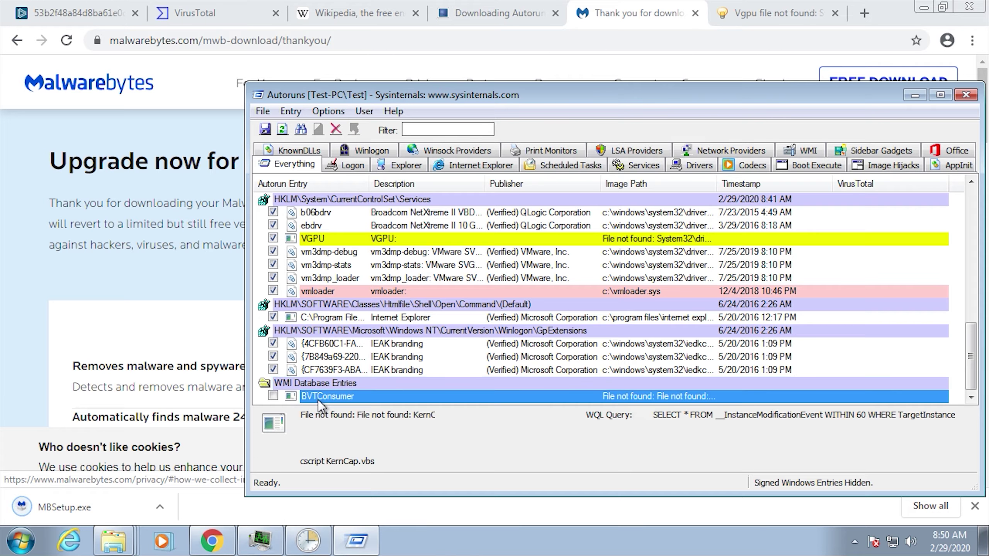
right_click(319, 400)
click(414, 206)
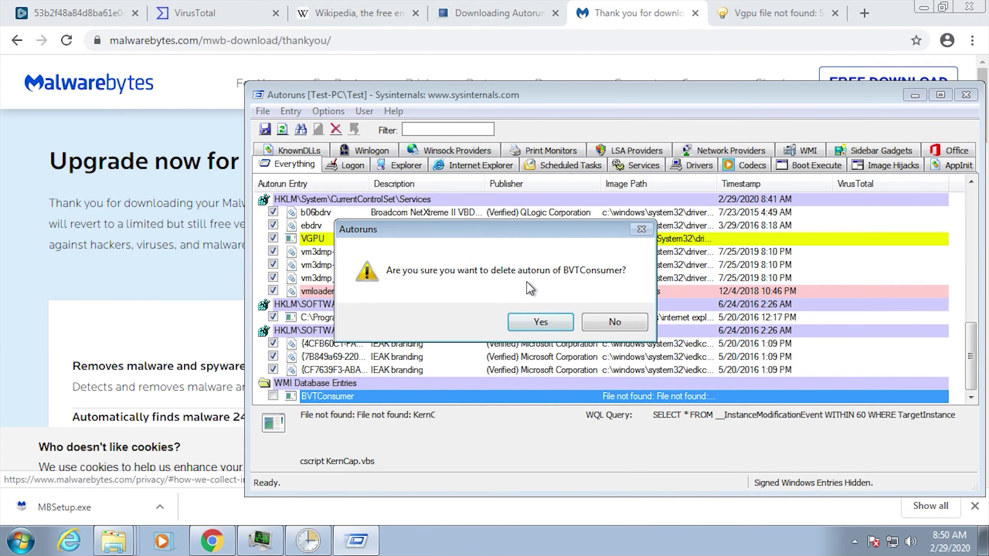
click(541, 322)
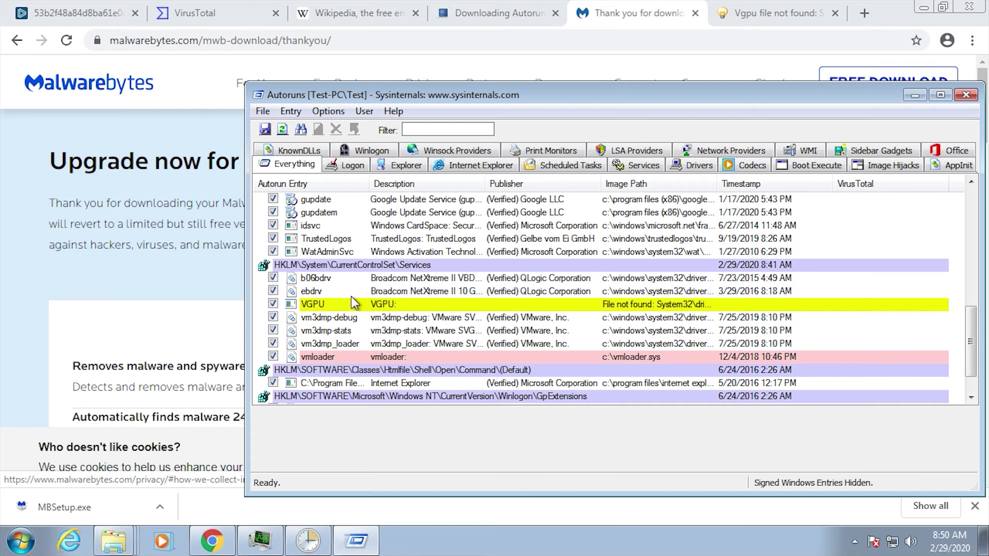
click(350, 301)
right_click(353, 305)
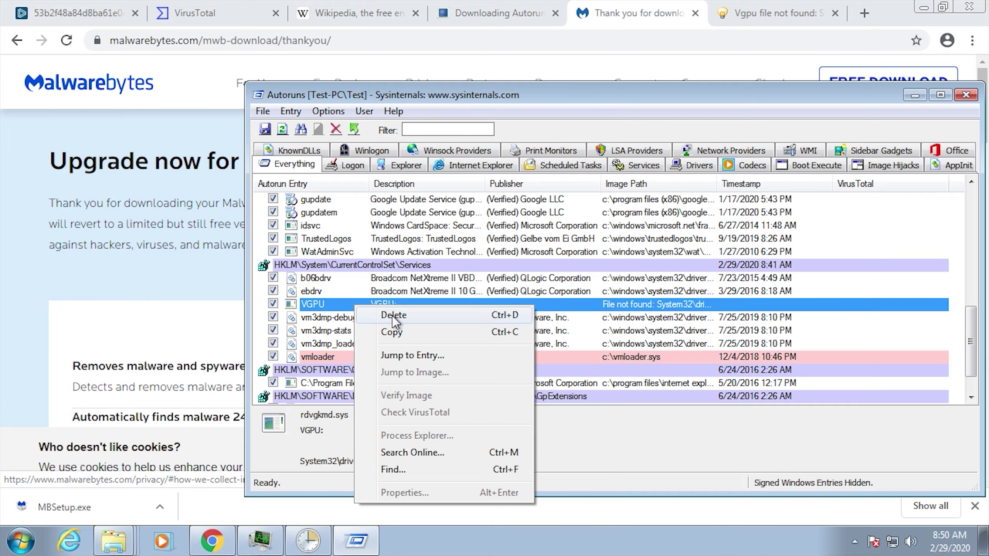
click(392, 315)
click(505, 316)
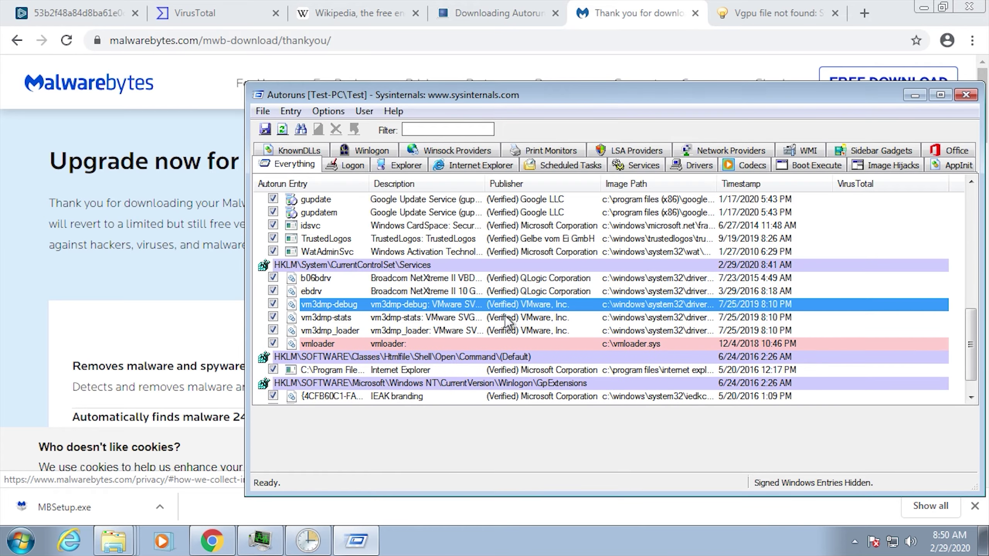
Step: Review the Scheduled Tasks, Boot Execute, Sidebar Gadgets and Image Hijacks lists
scroll(448, 265, up, 3)
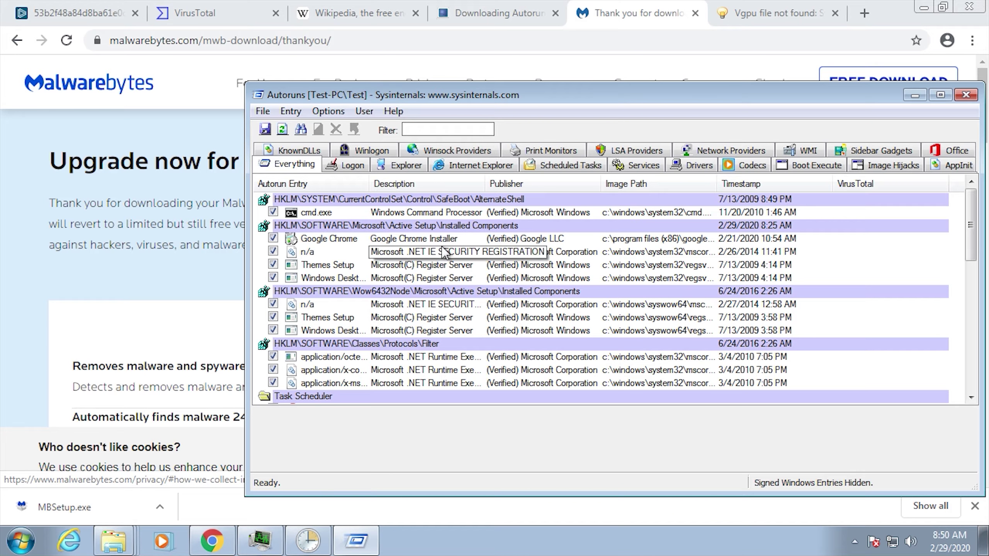
scroll(470, 323, down, 10)
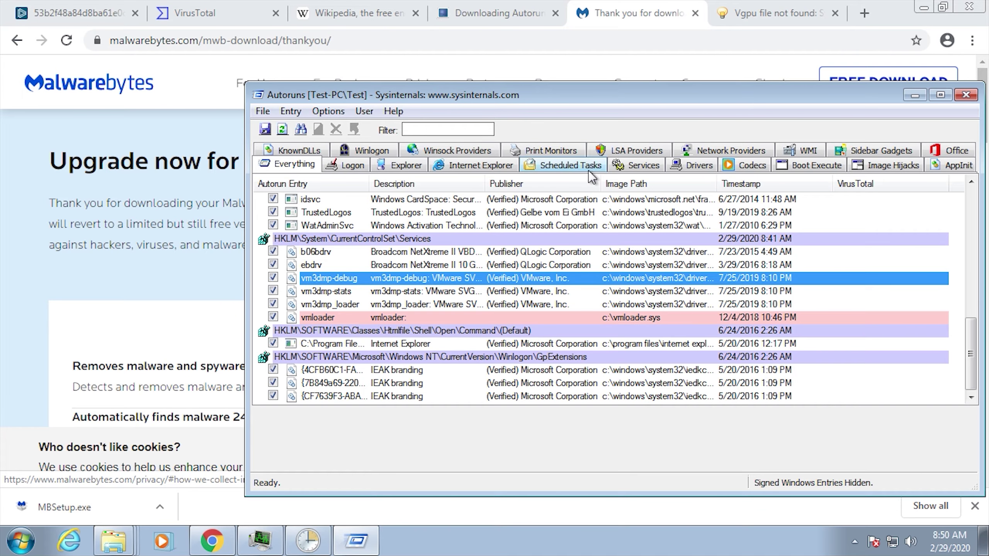
click(589, 170)
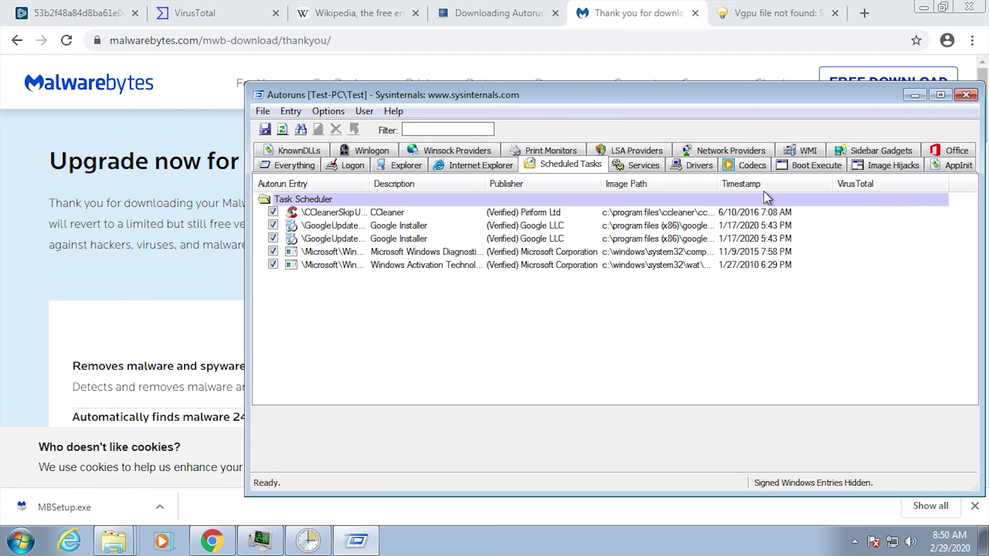
click(783, 167)
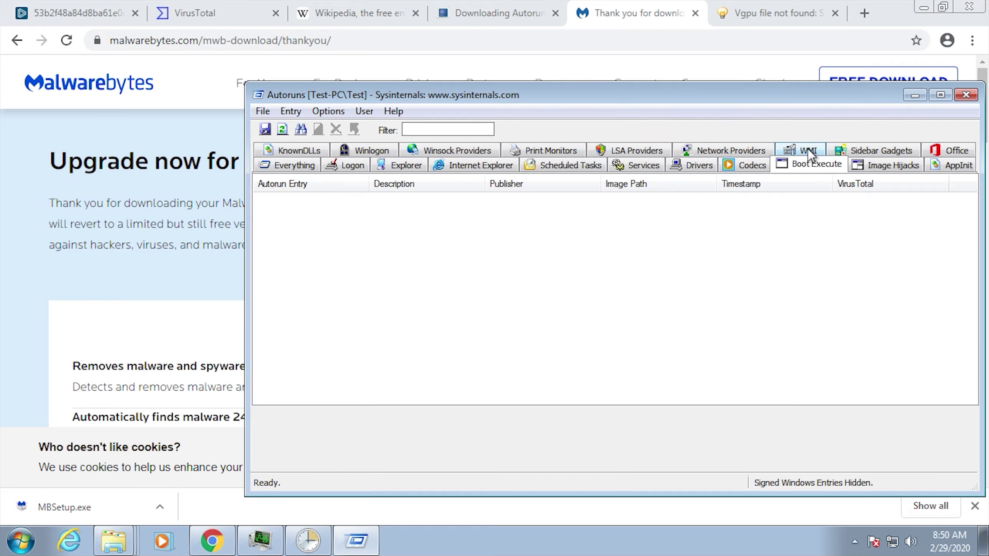
click(852, 155)
click(883, 151)
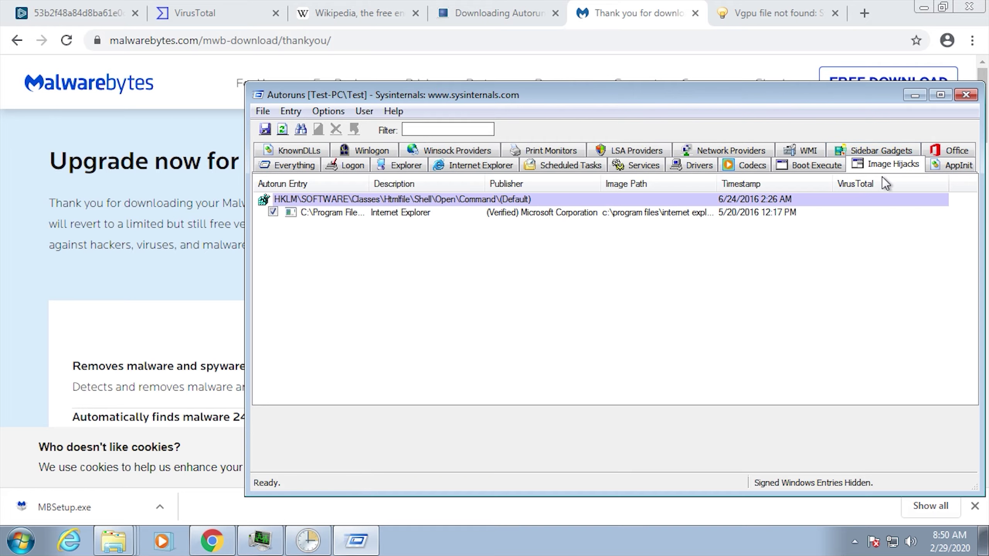
Step: Run MBSetup.exe, approve UAC, choose the computer type and start the Malwarebytes installation
click(74, 507)
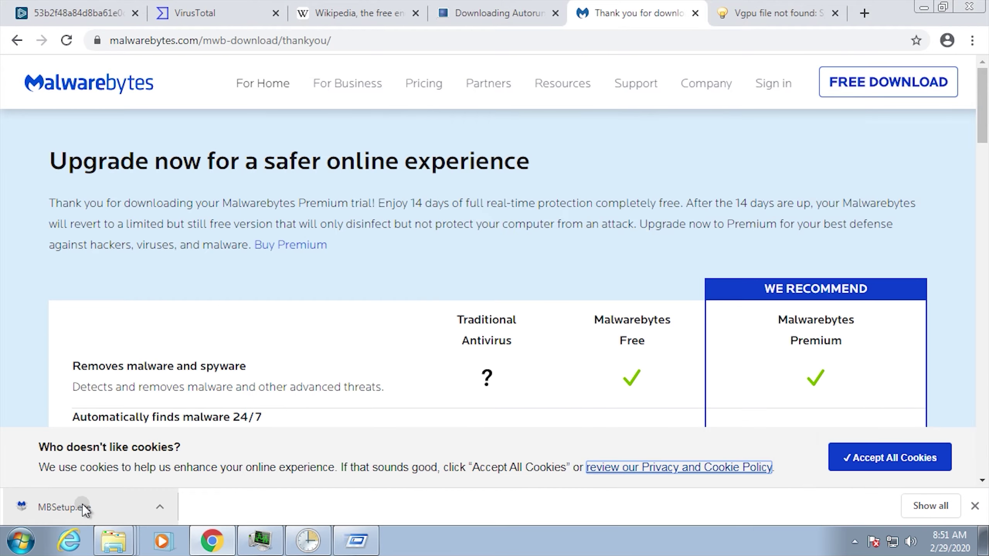
key(Return)
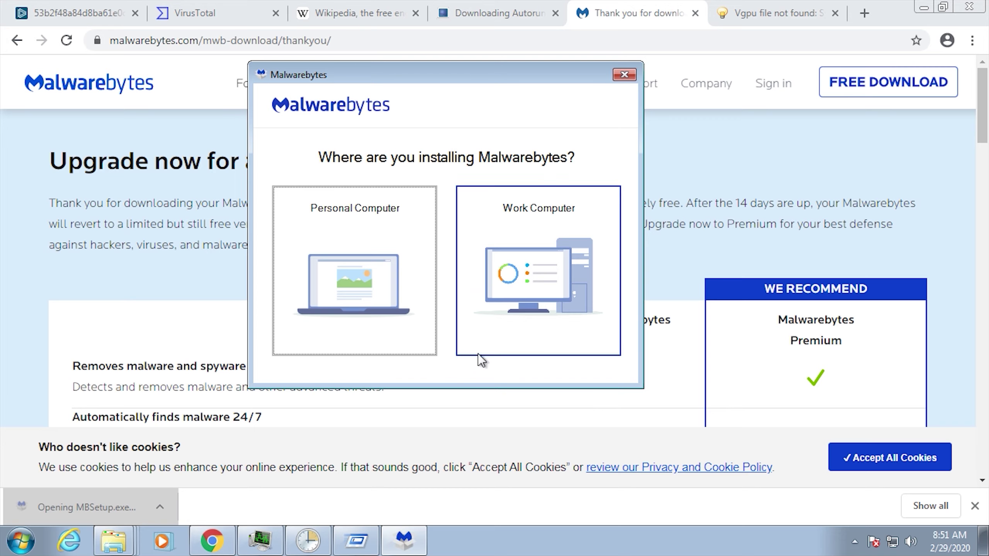
click(426, 323)
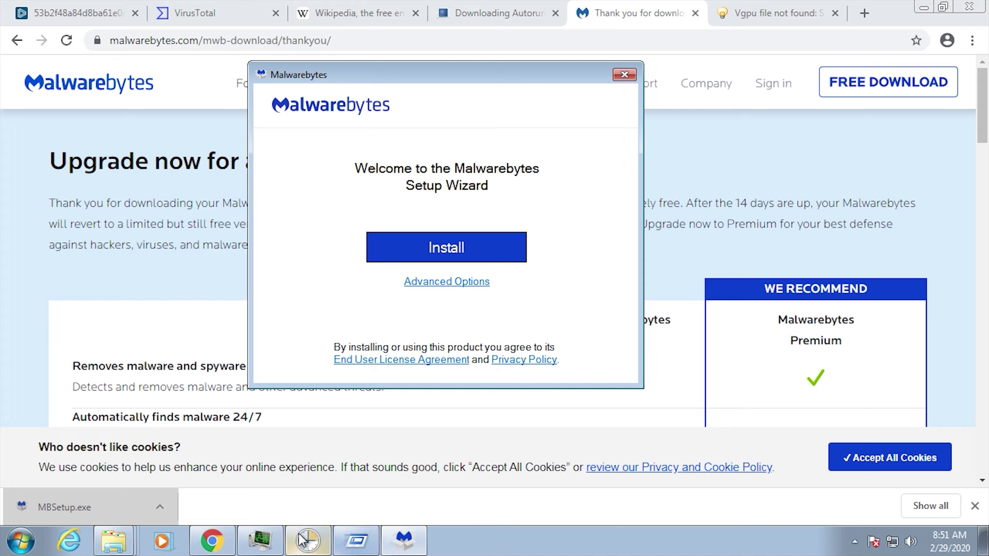
click(445, 280)
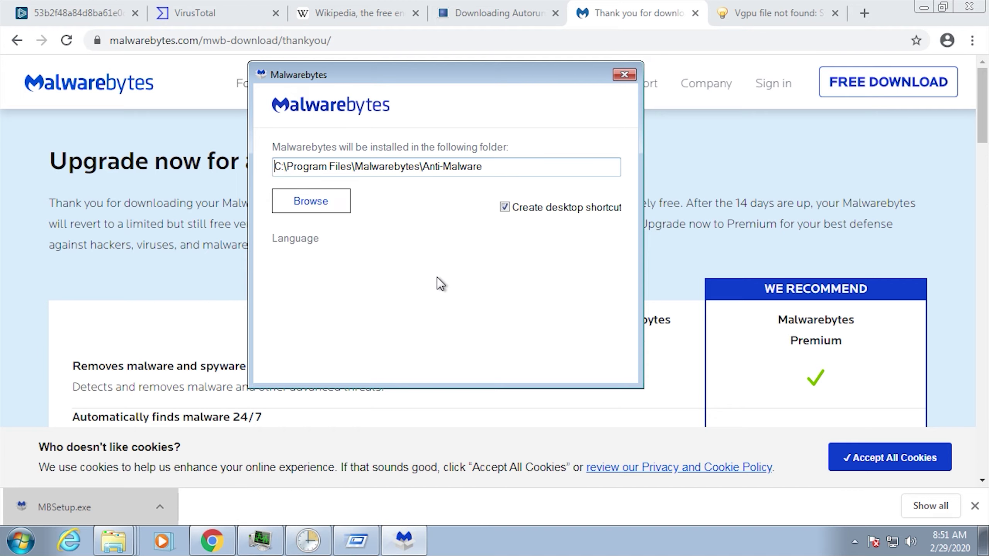
click(556, 352)
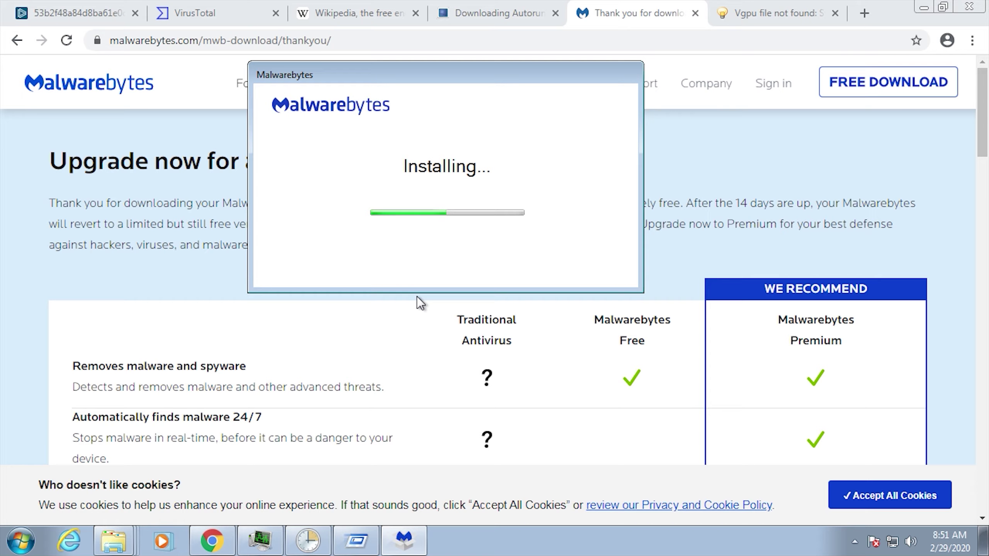
Step: Search 'defe' from the Start menu, open Windows Defender and start a quick scan
key(super)
text(defe)
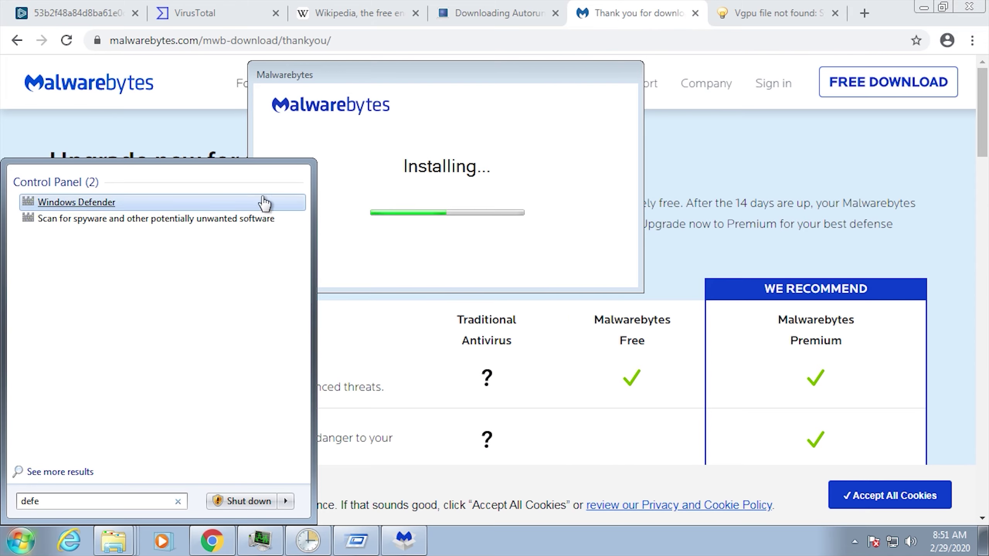
click(77, 202)
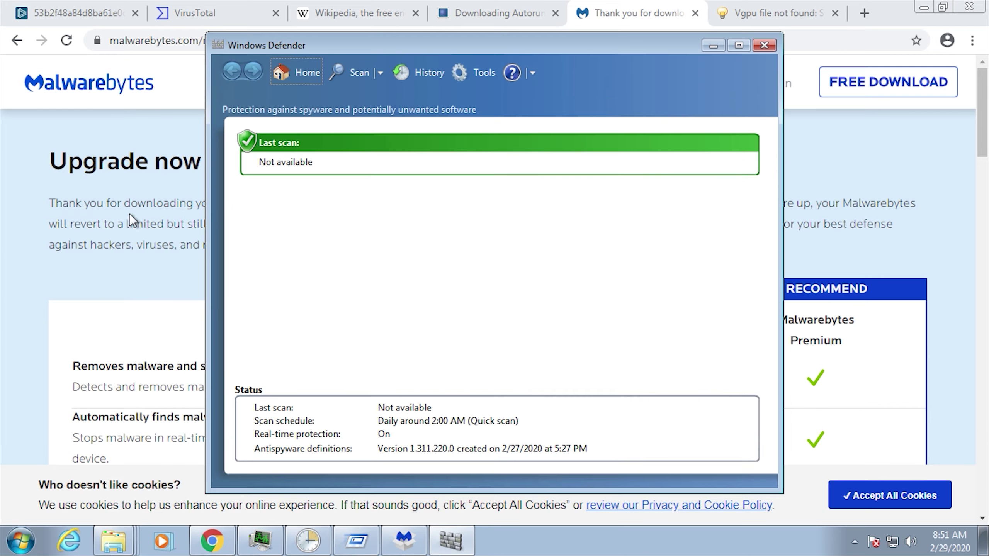
click(349, 76)
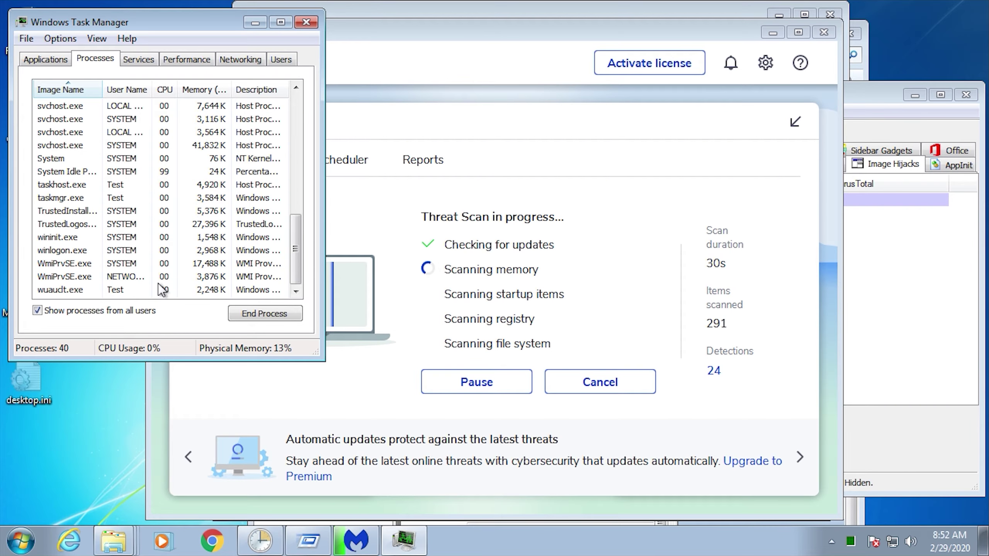
scroll(140, 258, up, 7)
scroll(139, 255, up, 2)
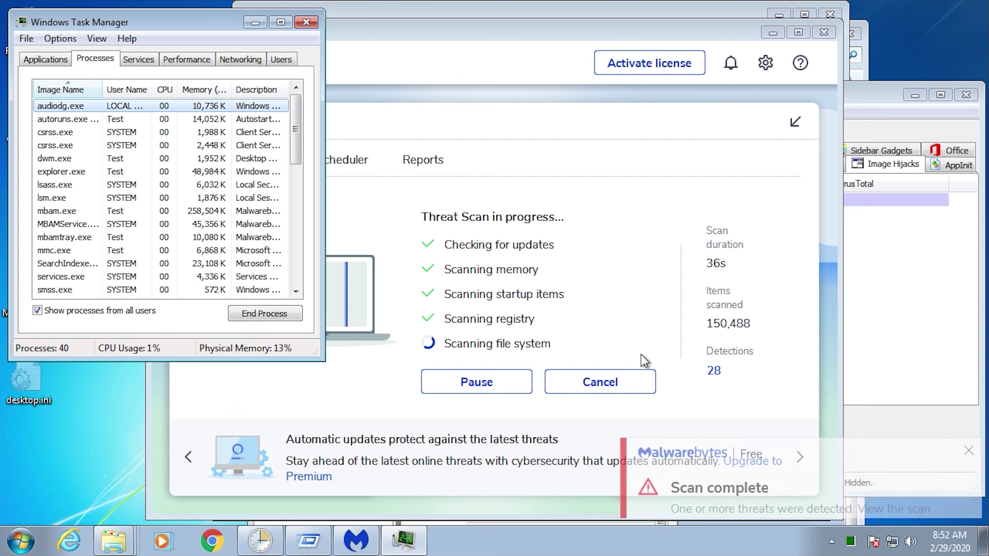
Step: Minimize Task Manager, dismiss the scan-complete toast and scroll through the 28 TrustedLogos detections
click(525, 243)
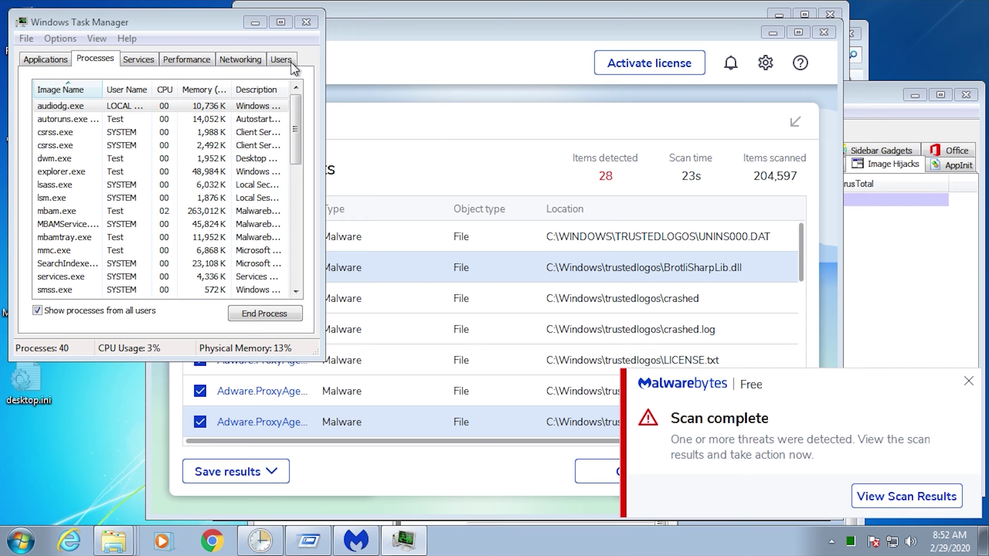
click(251, 19)
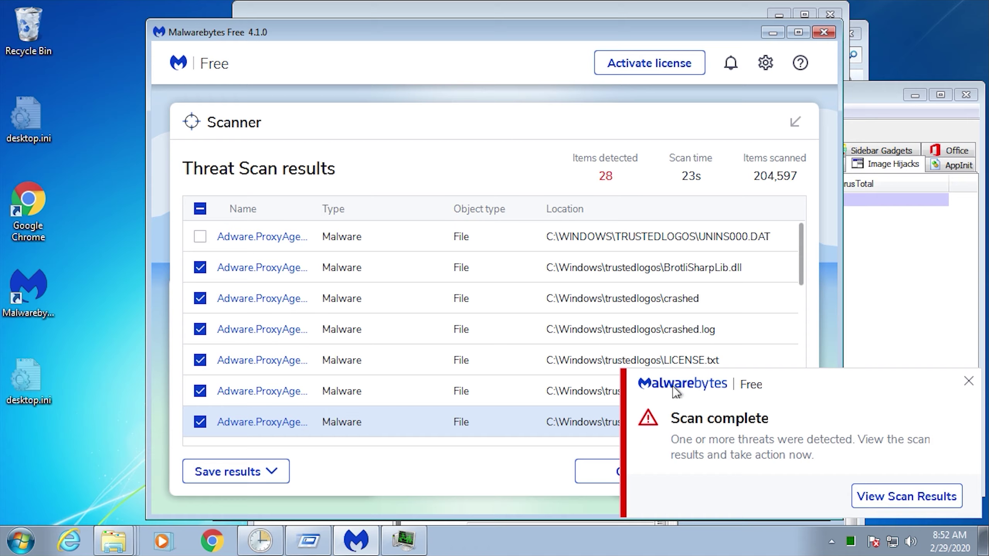
click(968, 381)
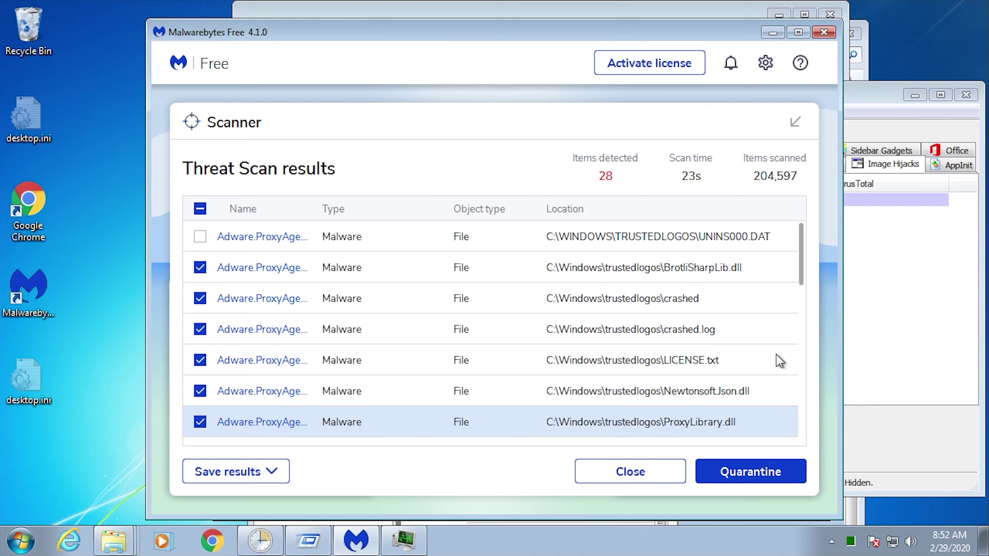
scroll(776, 354, down, 1)
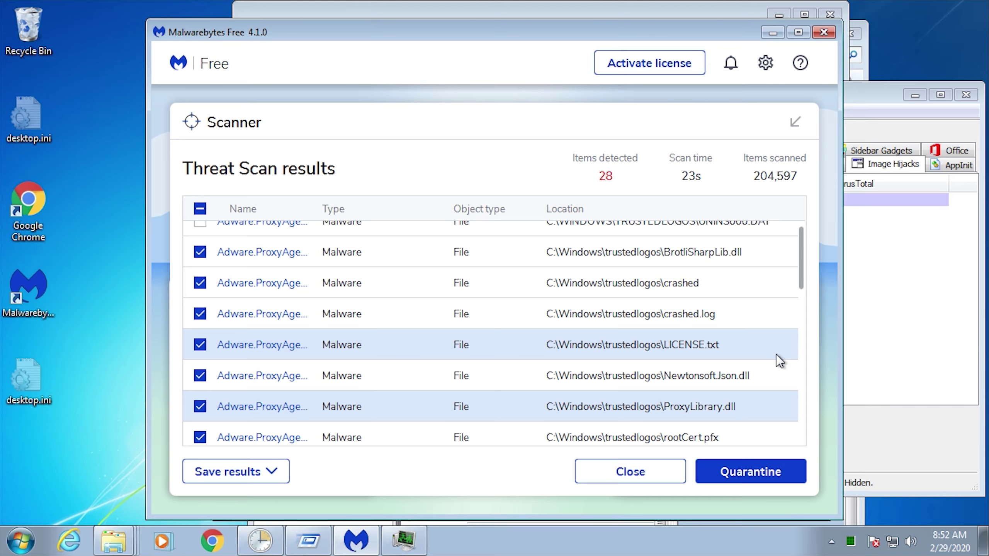
scroll(776, 360, down, 1)
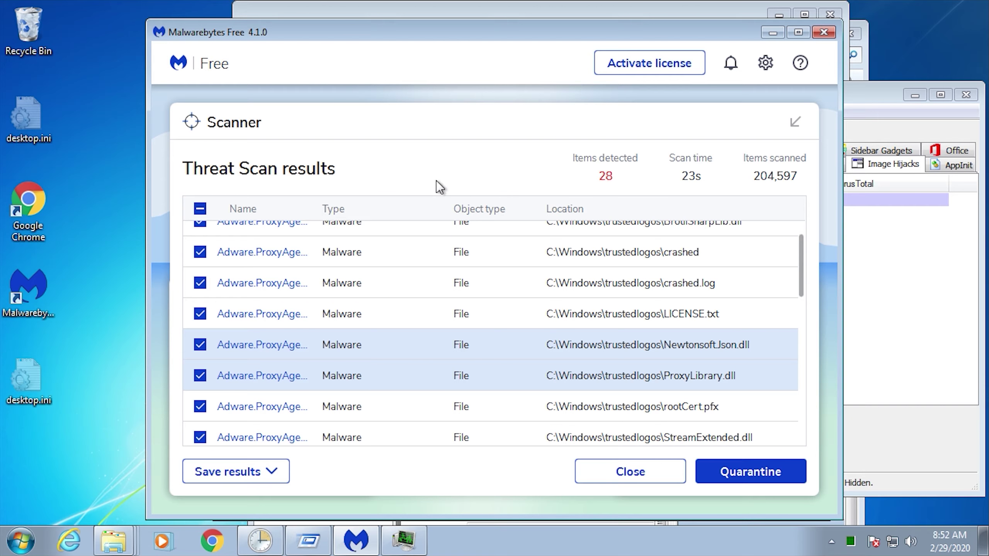
scroll(559, 213, up, 2)
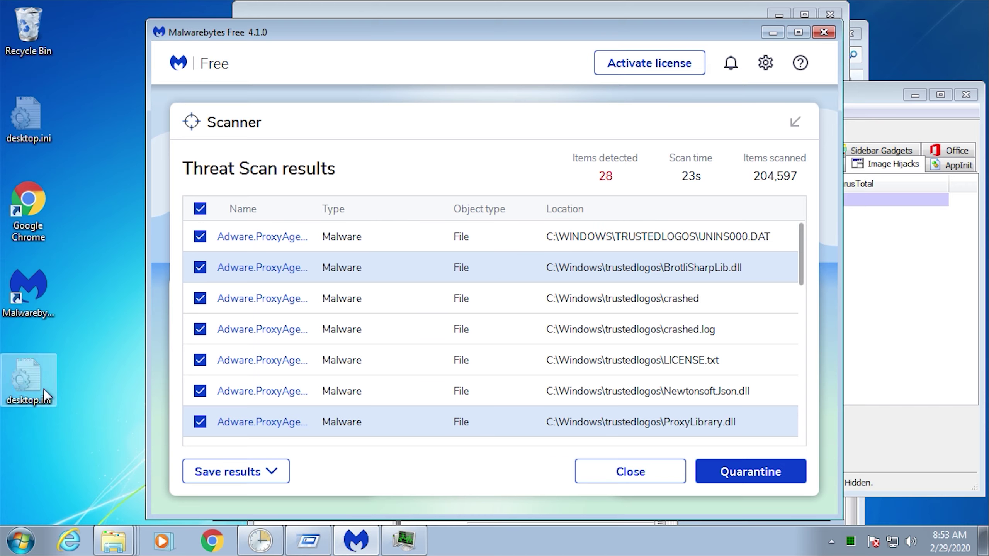
Step: Browse to C:\Windows\trustedlogos in Explorer to view its 13 adware files, then launch Chrome
right_click(95, 528)
click(81, 489)
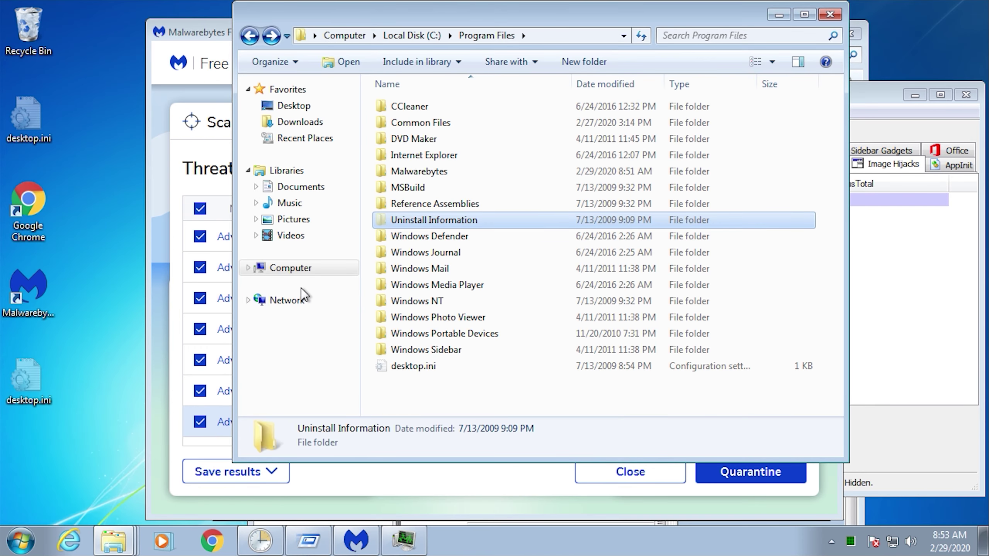
click(301, 268)
click(477, 125)
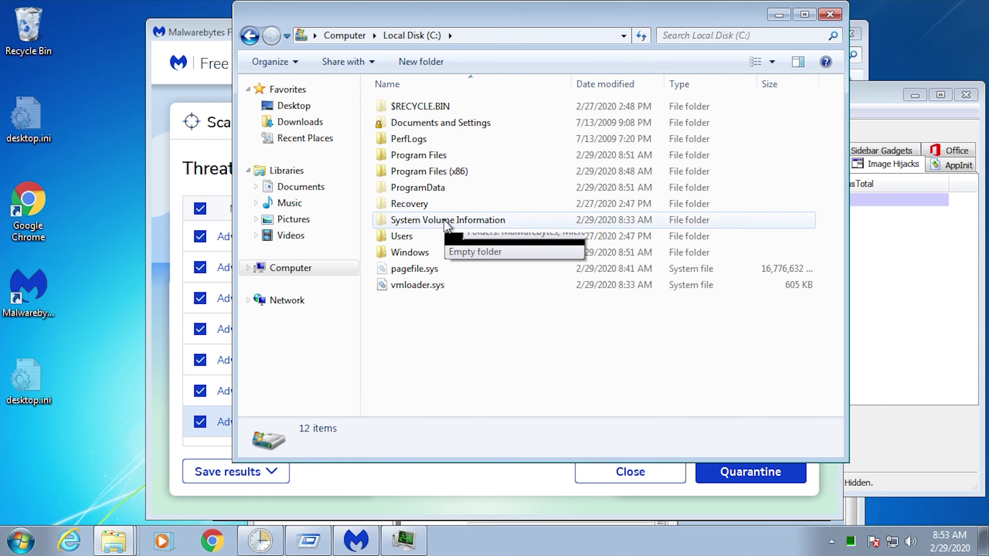
double_click(441, 253)
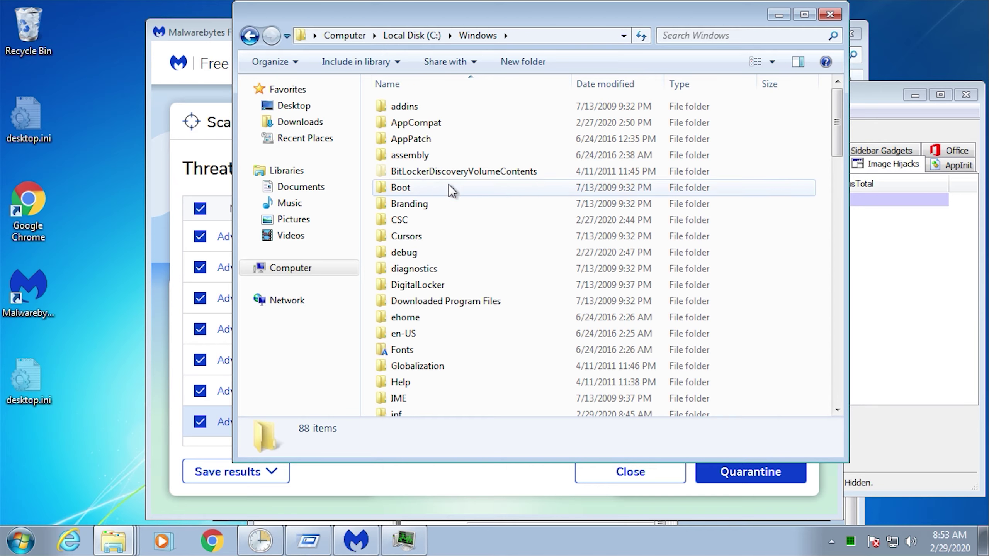
scroll(455, 214, down, 12)
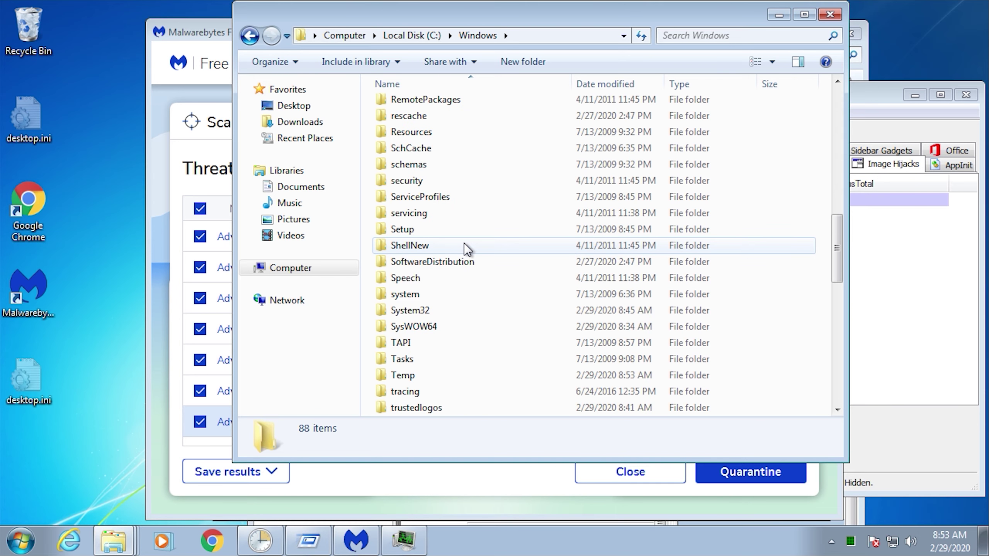
scroll(461, 257, down, 1)
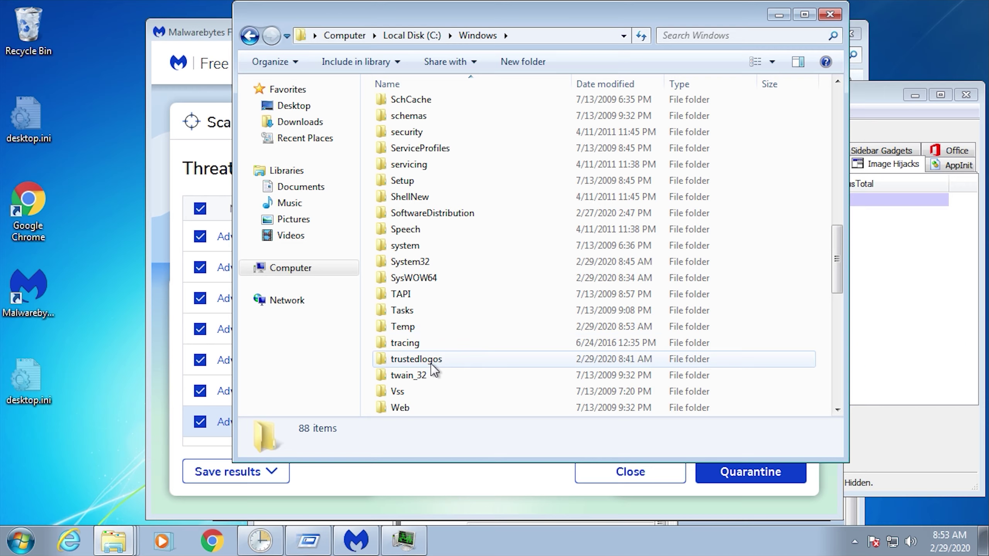
double_click(444, 359)
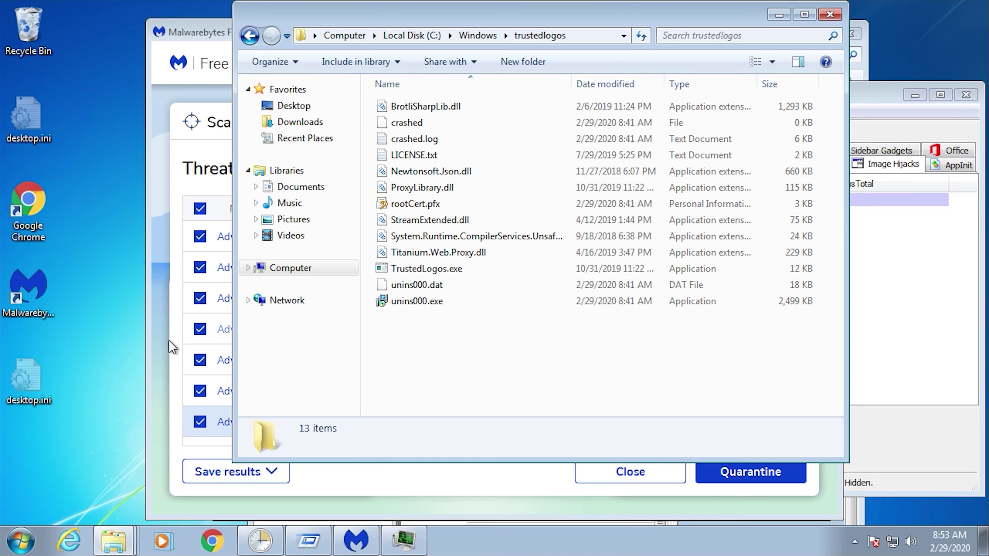
double_click(21, 218)
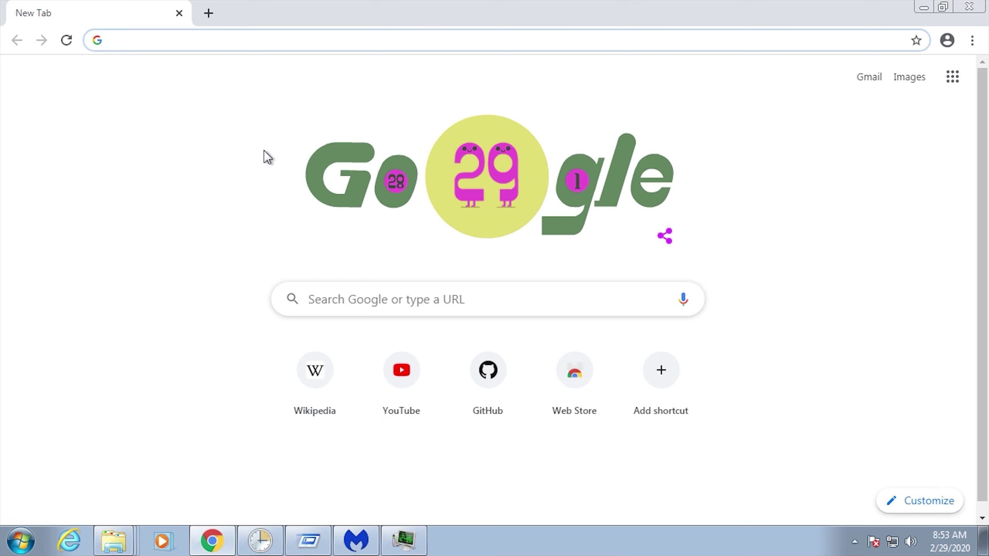
Step: Search Chrome for 'trustedlogos malware' and open the forums.malwarebytes.com TrustedLogos removal thread
text(trustedlo)
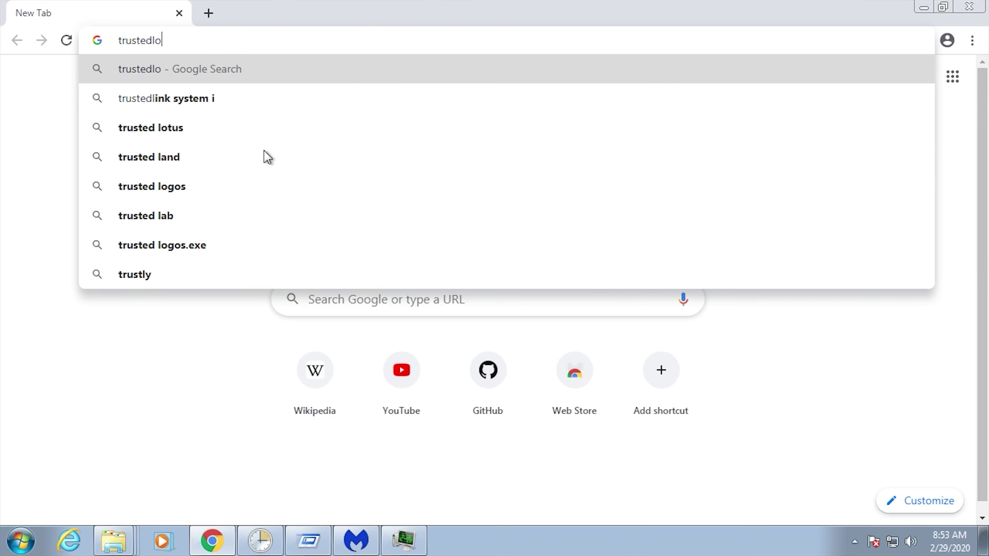
text(gos malware)
key(Return)
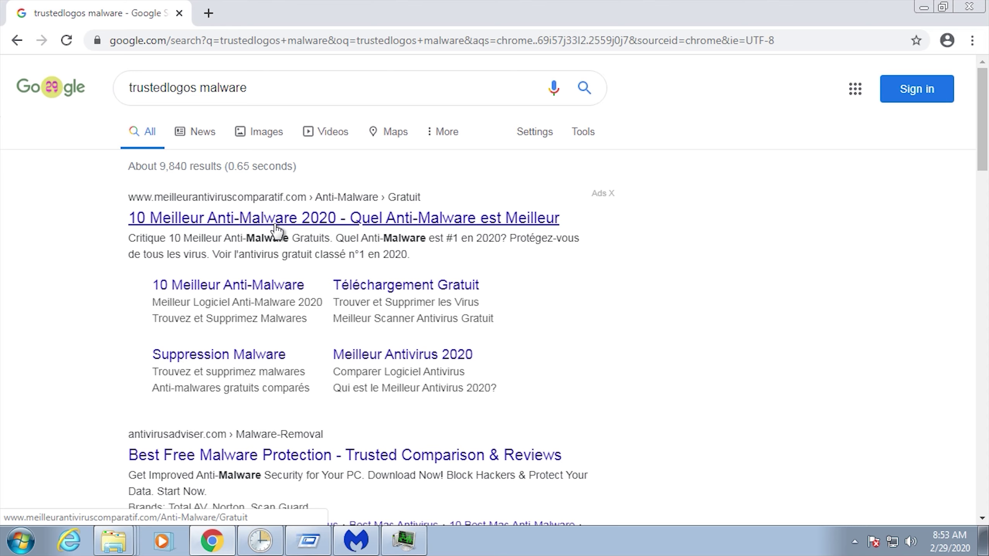
scroll(277, 230, down, 15)
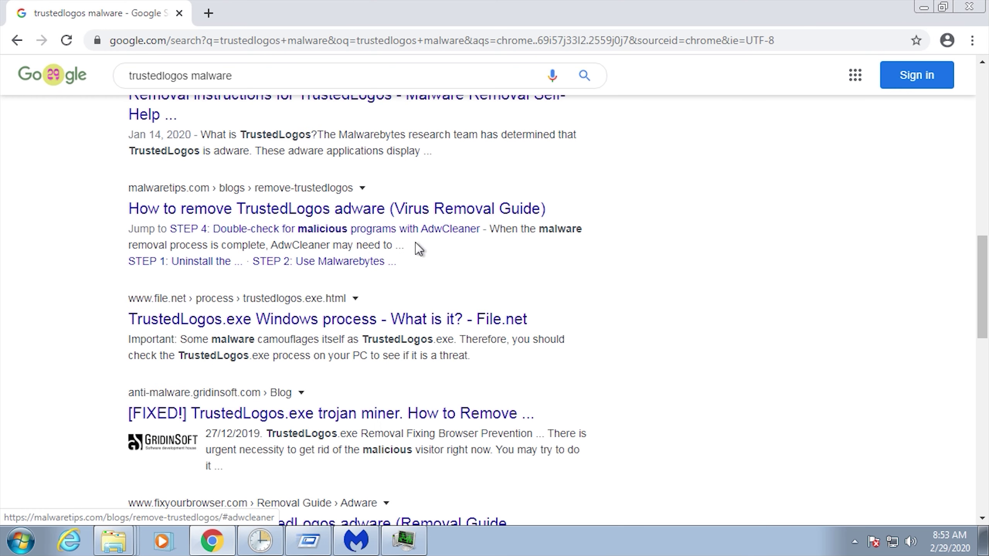
scroll(439, 217, up, 2)
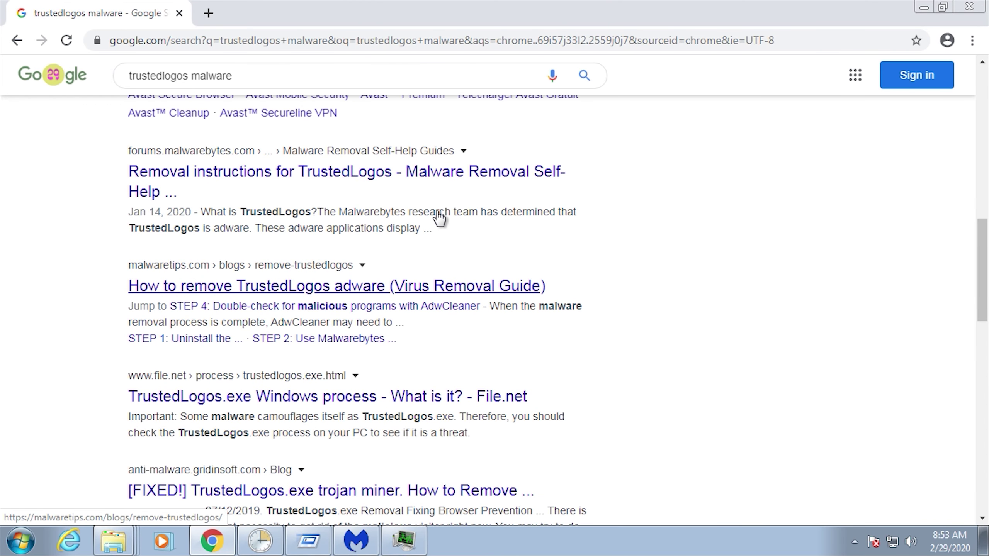
click(514, 188)
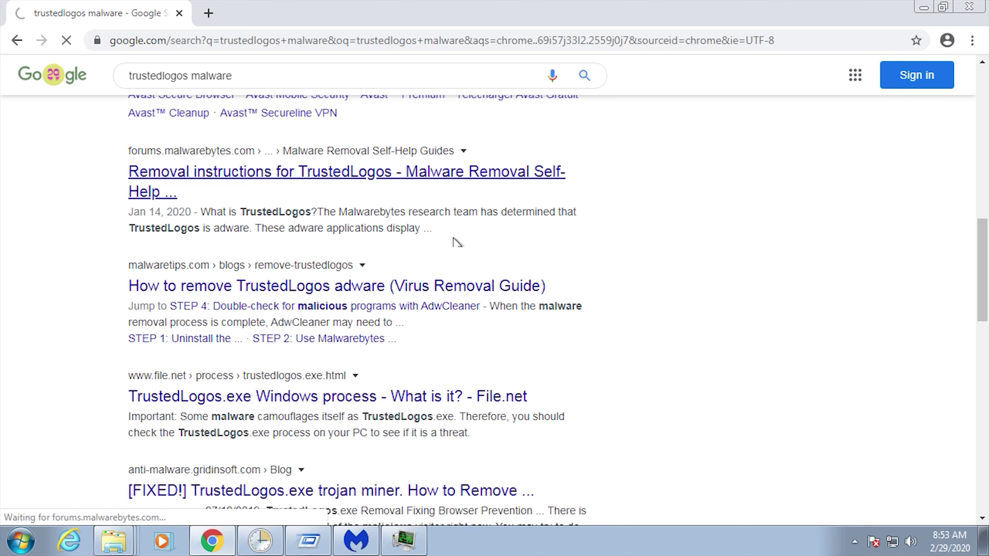
Step: Review all 28 Malwarebytes Threat Scan detections, quarantine them, and accept the restart prompt
key(alt+Tab)
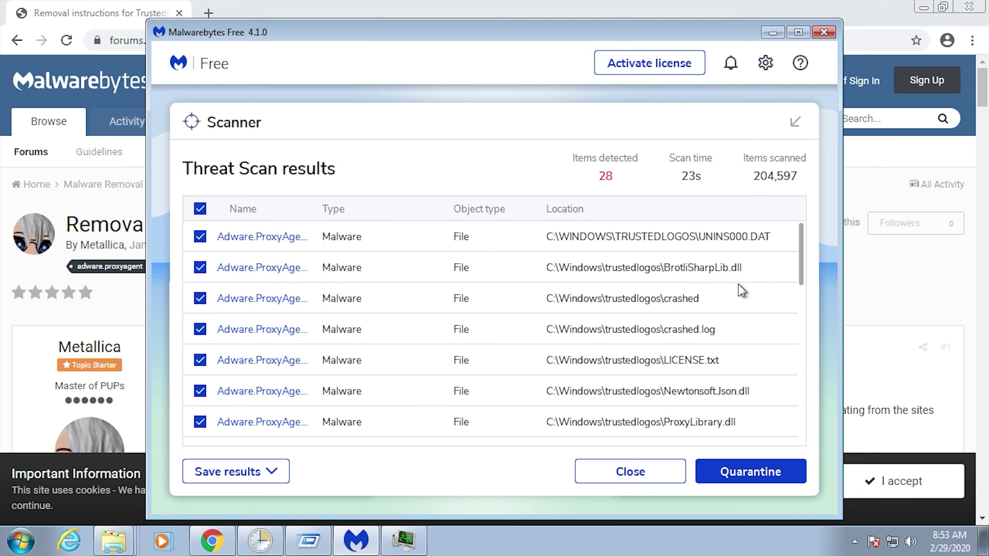
scroll(504, 343, down, 4)
scroll(504, 343, down, 2)
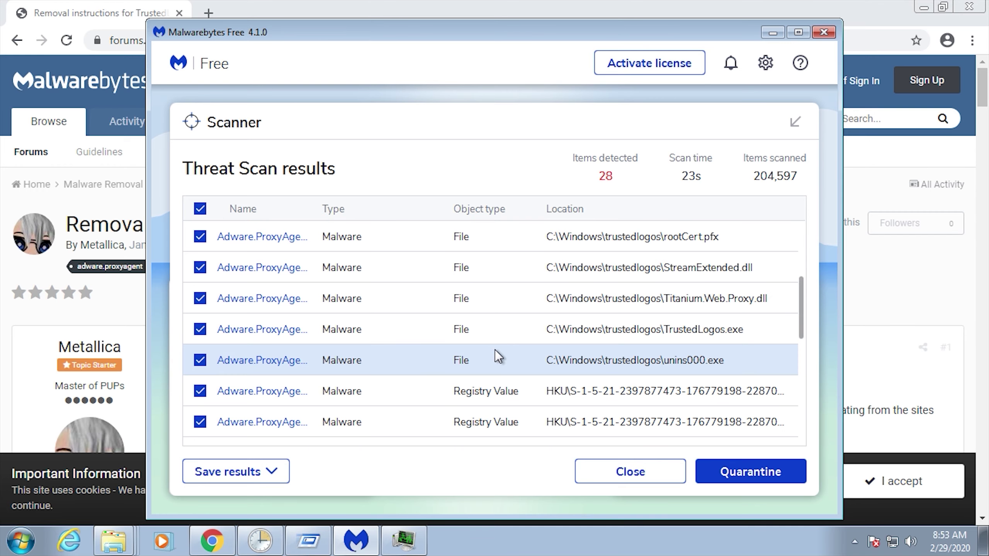
scroll(494, 349, down, 2)
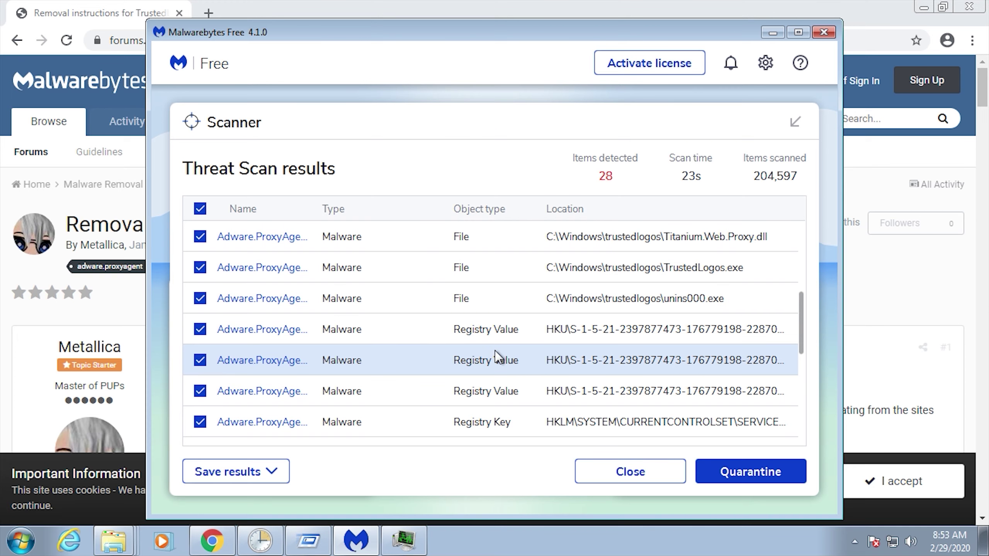
scroll(494, 351, down, 1)
scroll(498, 351, down, 1)
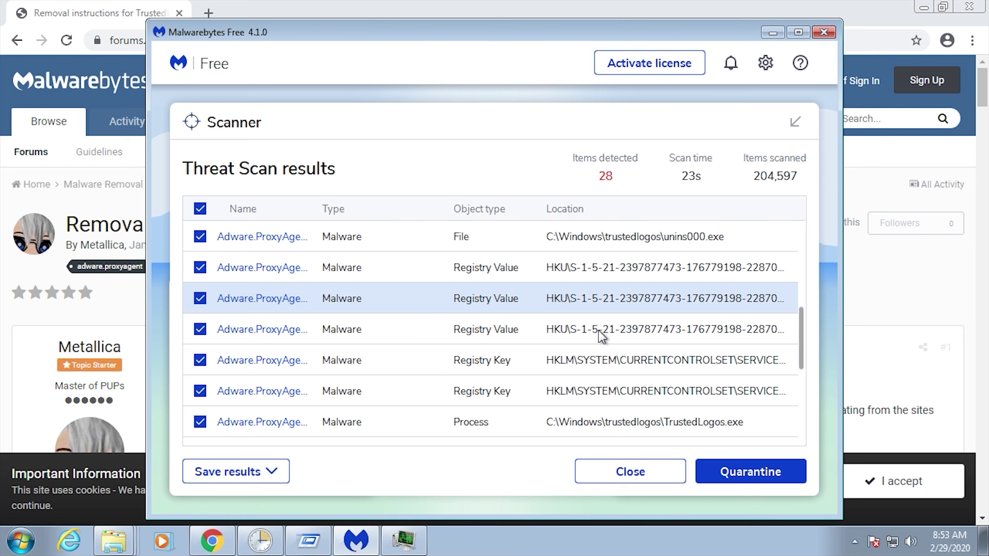
scroll(598, 331, down, 2)
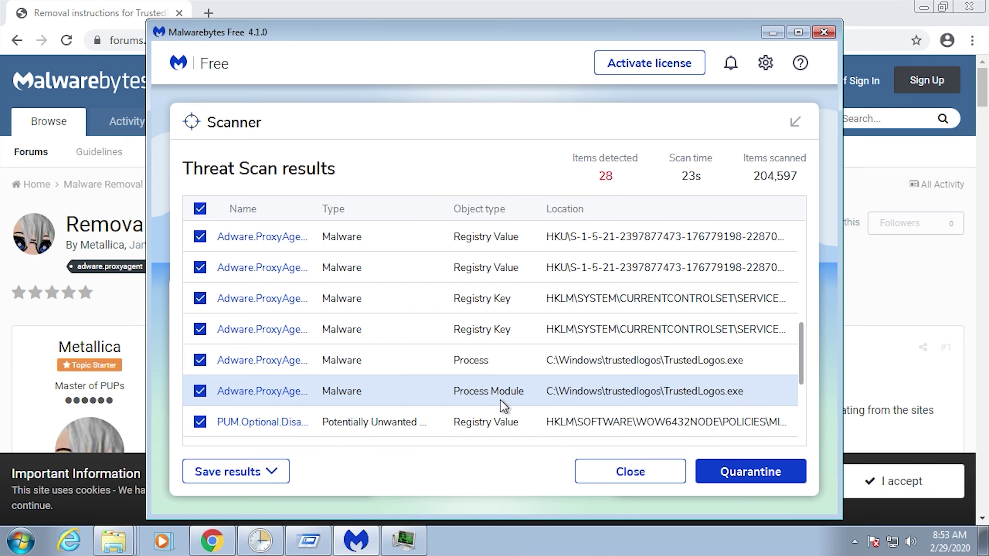
scroll(633, 371, down, 2)
scroll(727, 418, down, 2)
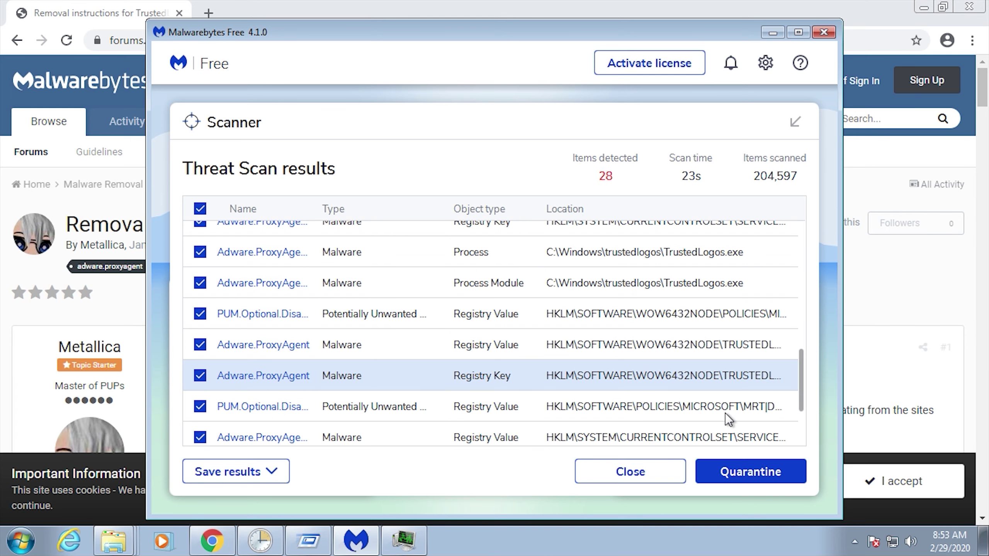
scroll(727, 418, down, 1)
scroll(725, 413, down, 2)
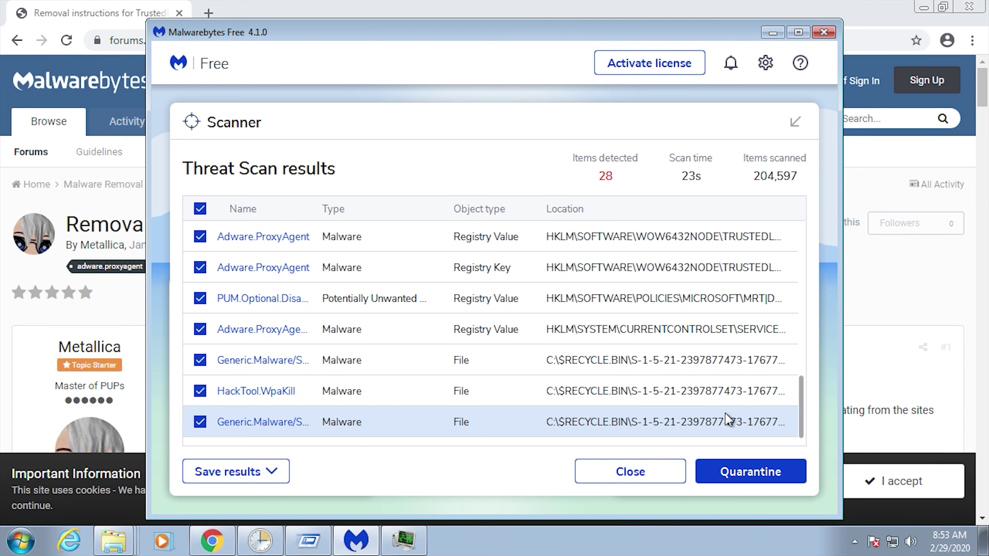
scroll(724, 413, down, 1)
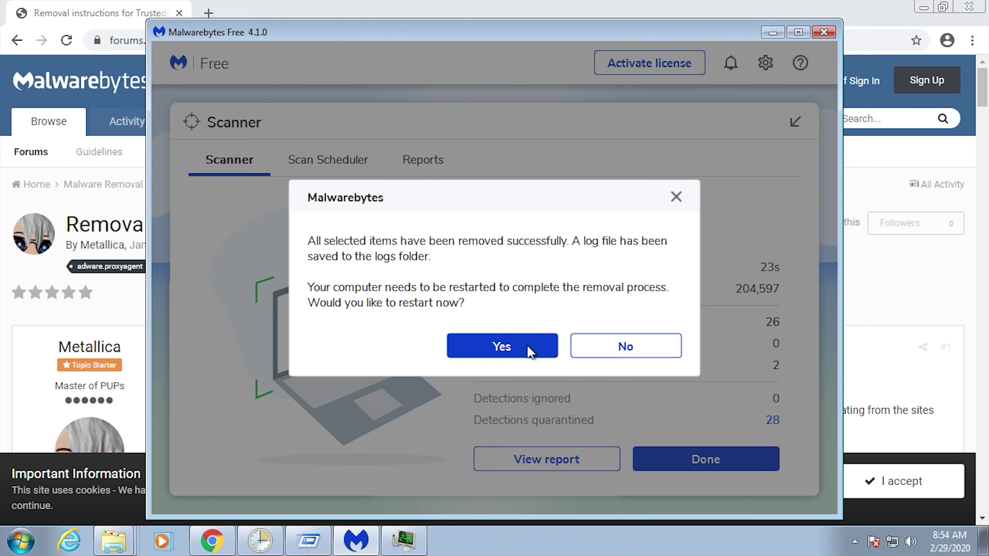
click(527, 345)
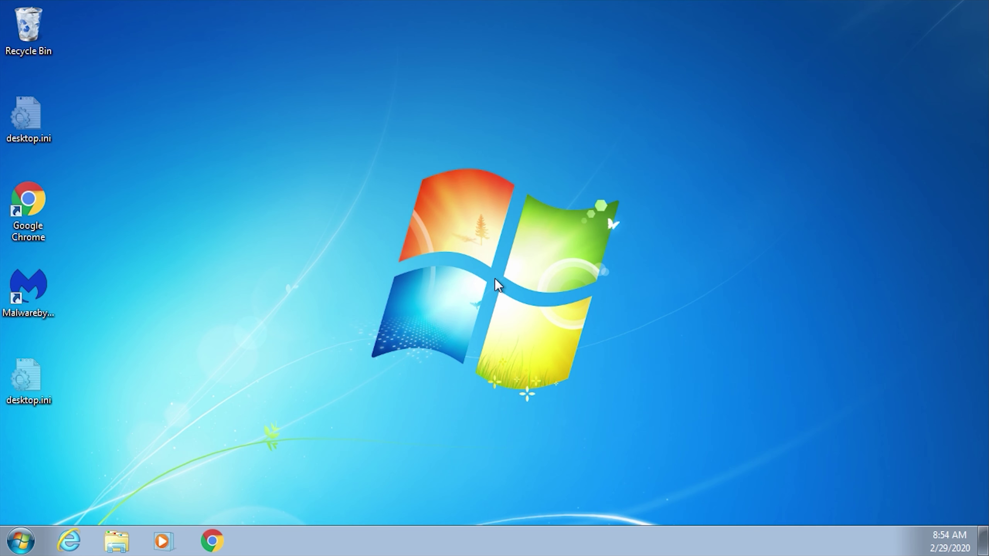
Step: Open Windows Explorer on Downloads, select the CSGO cheat folder, and close the Malwarebytes window
click(115, 540)
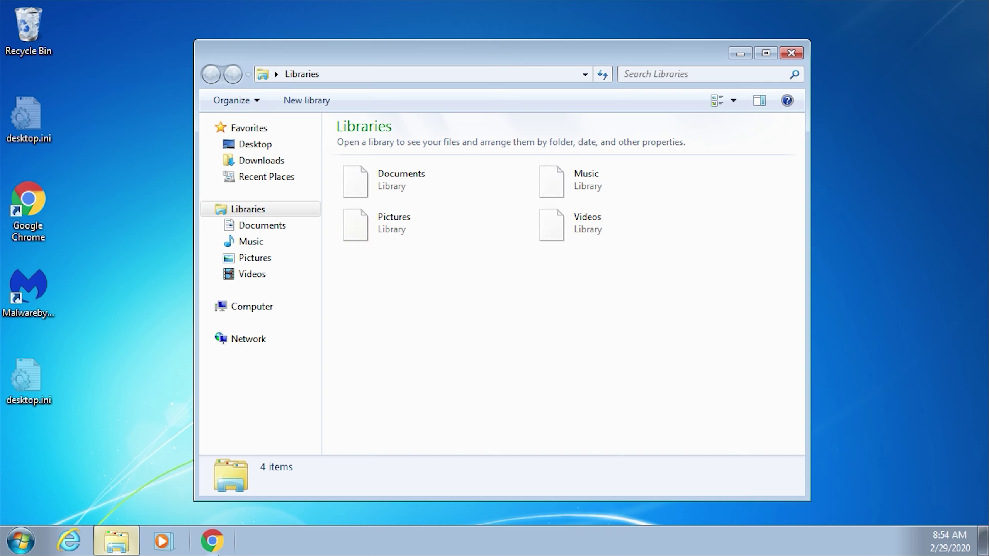
click(271, 163)
click(448, 144)
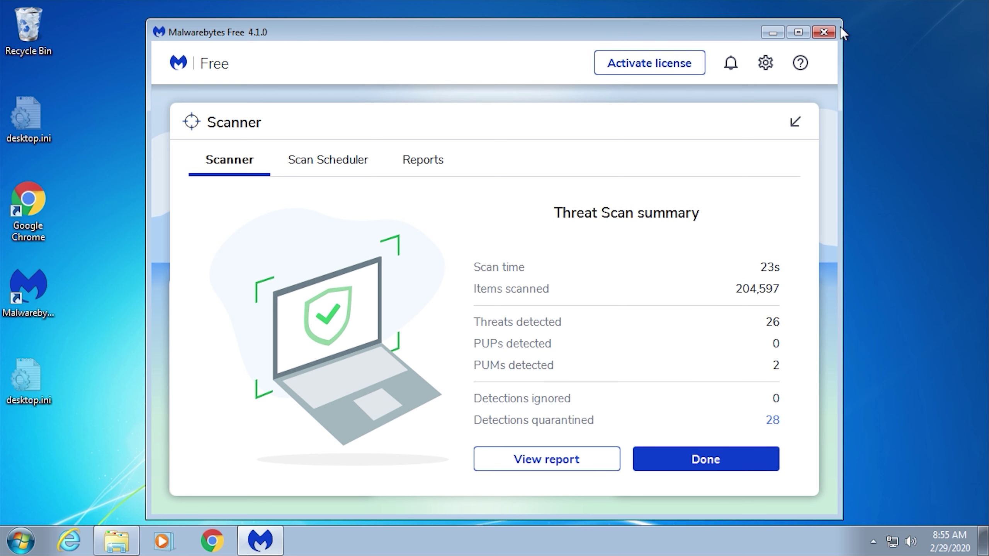
click(826, 31)
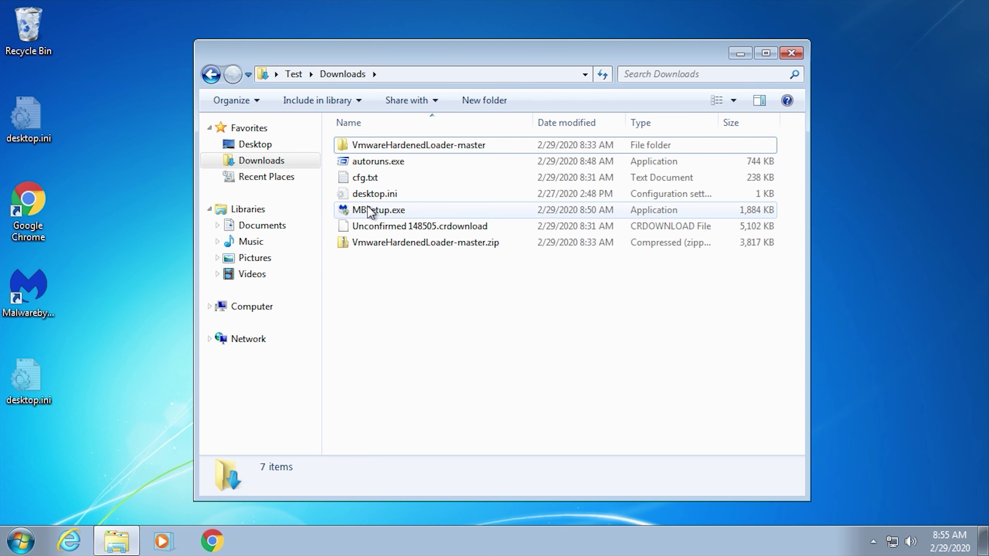
Step: Permanently delete CSGO CHEAT v 1.03.5.exe and its text file from the Documents library
click(274, 229)
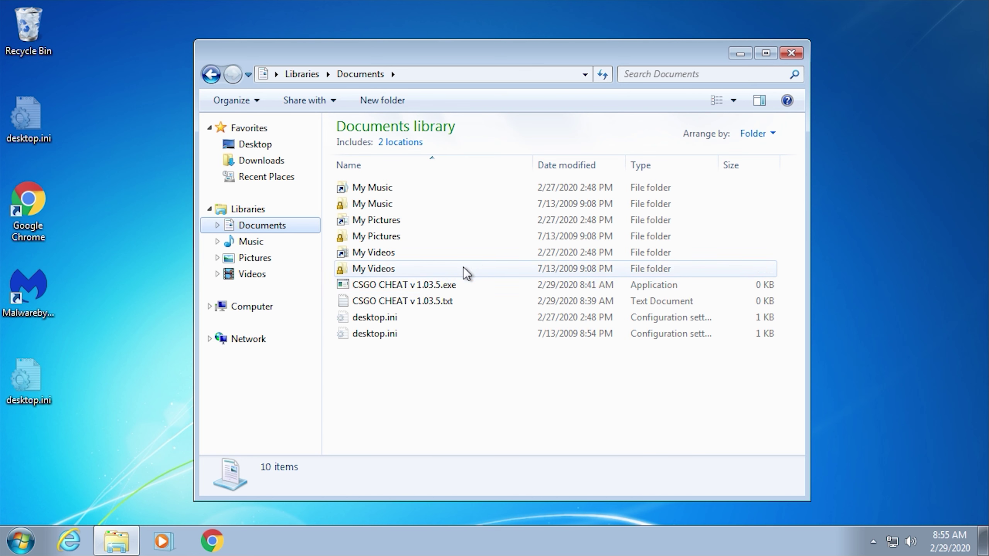
click(442, 285)
shift+click(443, 300)
key(shift+Delete)
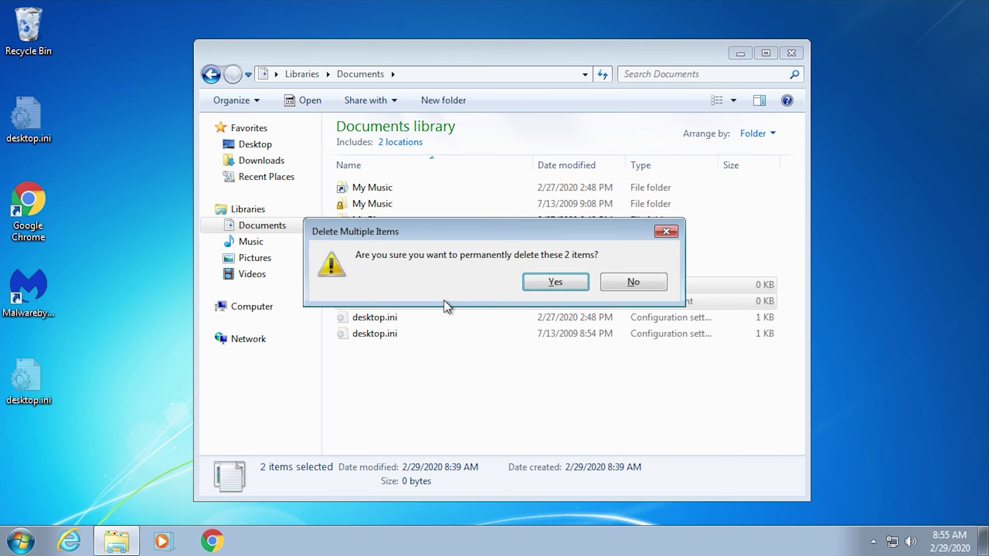
key(Return)
Step: Browse Computer, confirm Documents no longer holds the cheat files, then return to Downloads
click(251, 308)
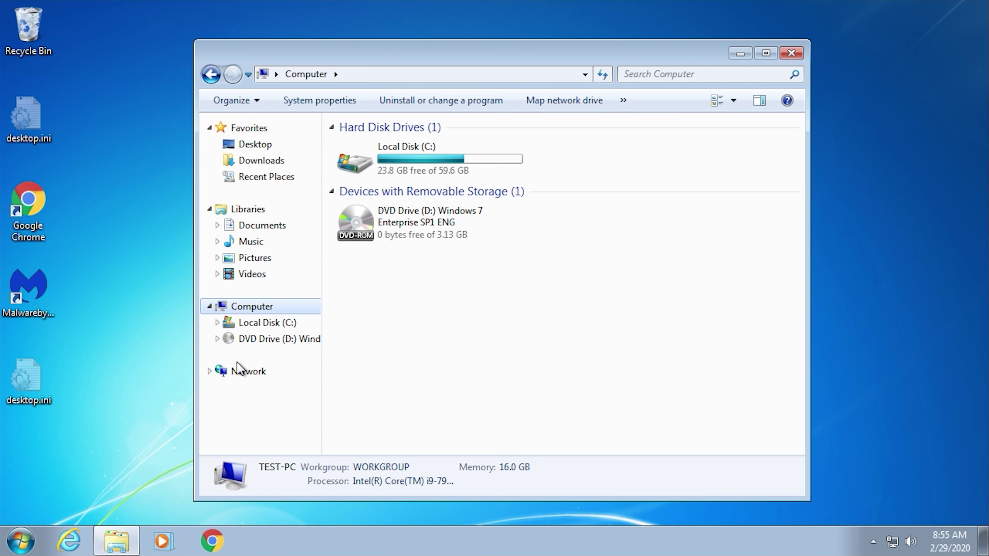
click(245, 371)
click(267, 311)
click(134, 293)
drag(127, 208, 85, 417)
click(249, 226)
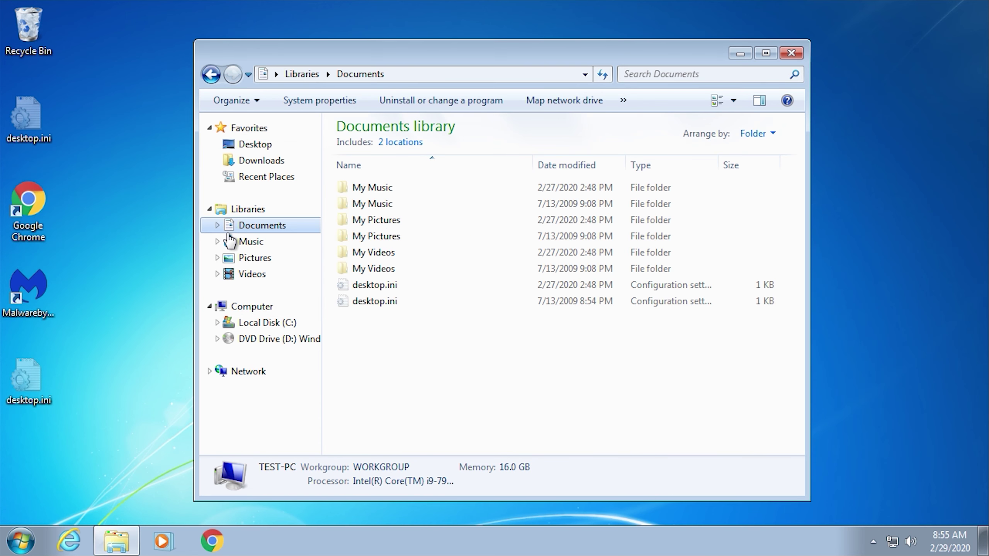
click(277, 162)
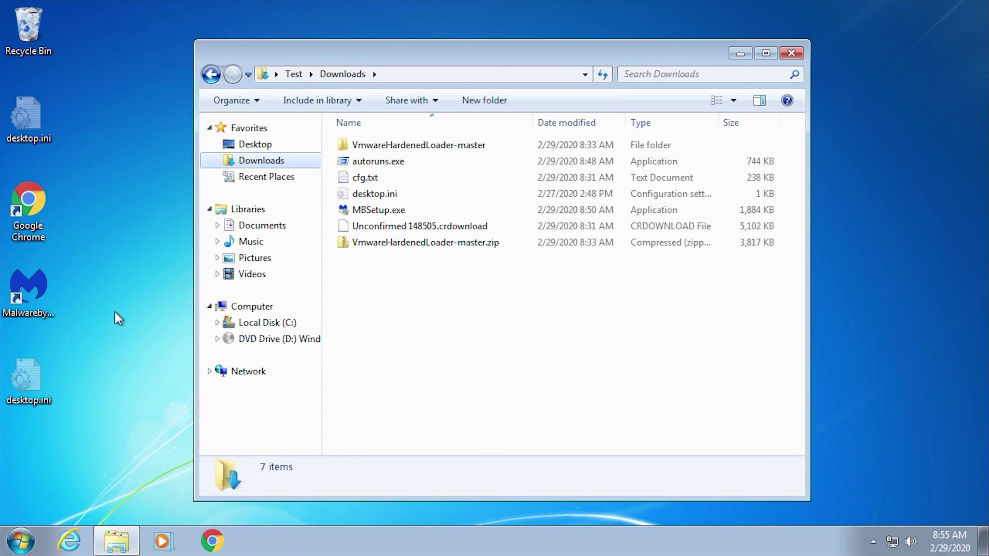
key(super)
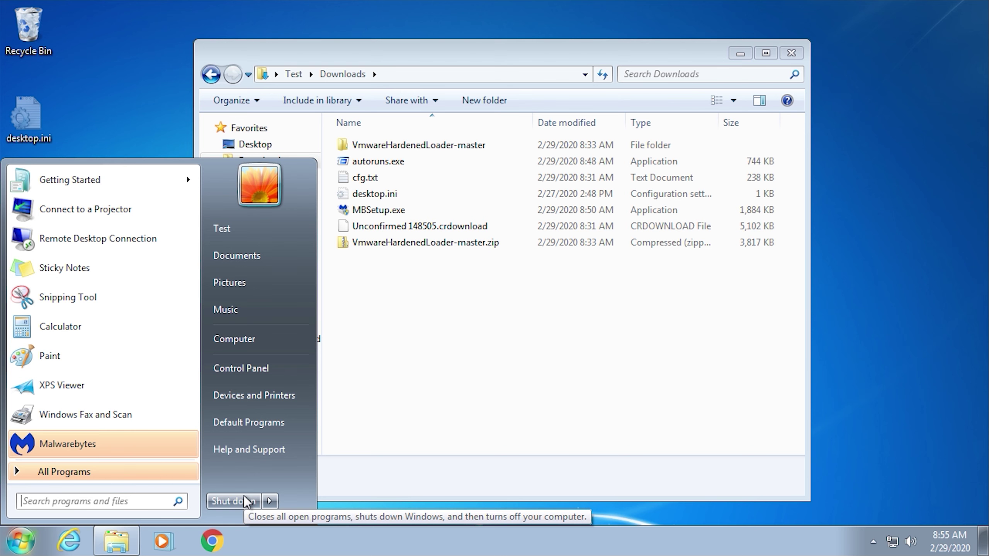